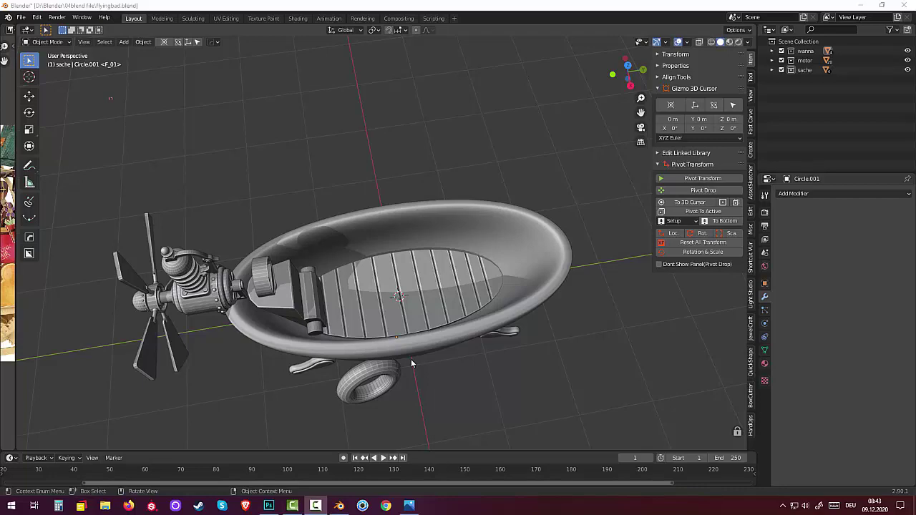
Orbit to a low side view and hide the wanne tub collection.
mouse_move(401, 320)
middle_down()
mouse_move(390, 292)
mouse_move(312, 271)
mouse_move(317, 257)
mouse_move(377, 255)
mouse_move(394, 285)
mouse_move(402, 257)
mouse_move(382, 276)
mouse_move(360, 276)
mouse_move(357, 261)
mouse_move(379, 244)
mouse_move(411, 286)
middle_up()
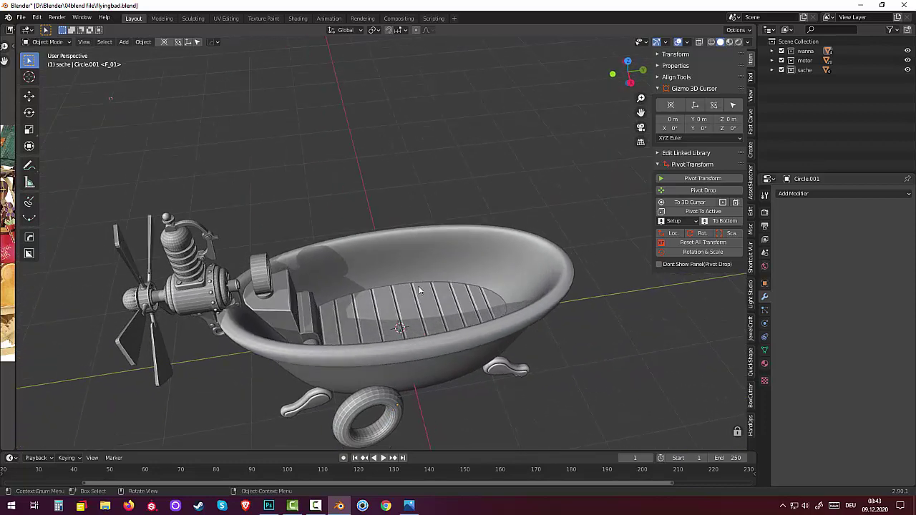
click(907, 51)
Hide the motor and sache collections, then add a mesh circle at the origin.
drag(908, 62, 908, 69)
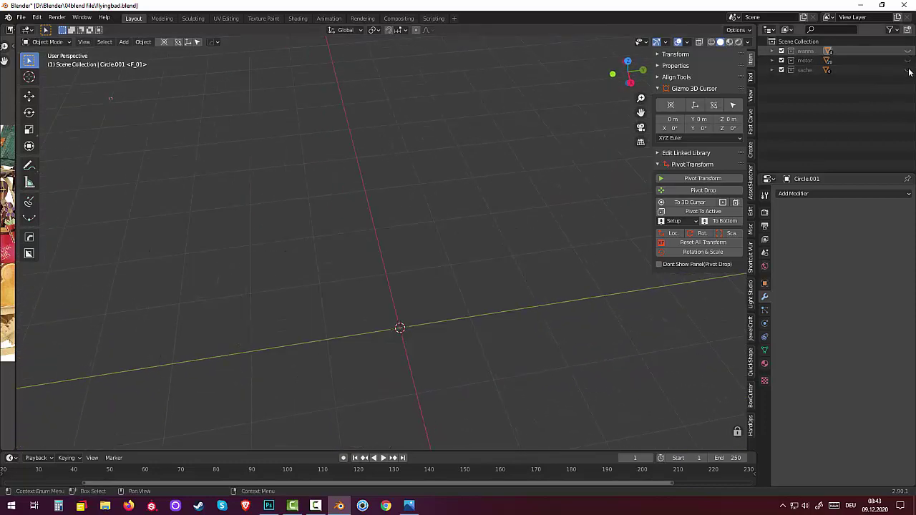
middle_drag(468, 358, 450, 385)
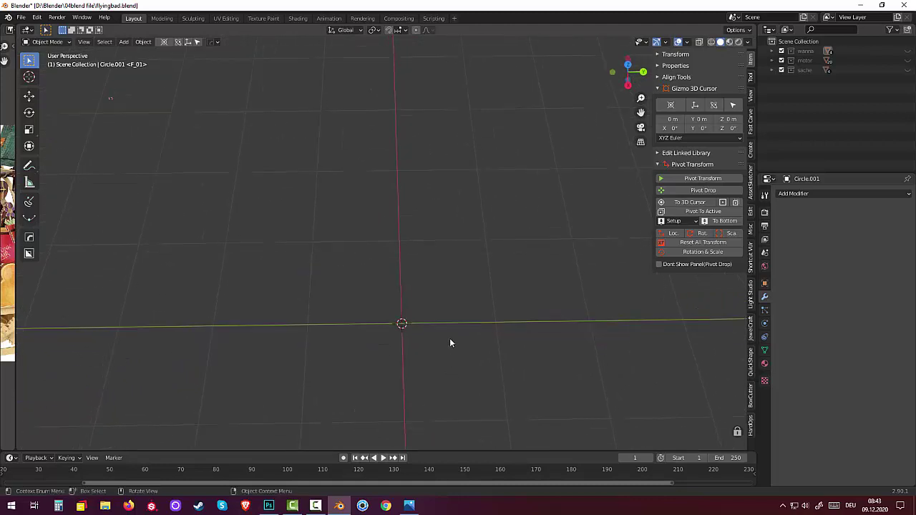
key(shift+a)
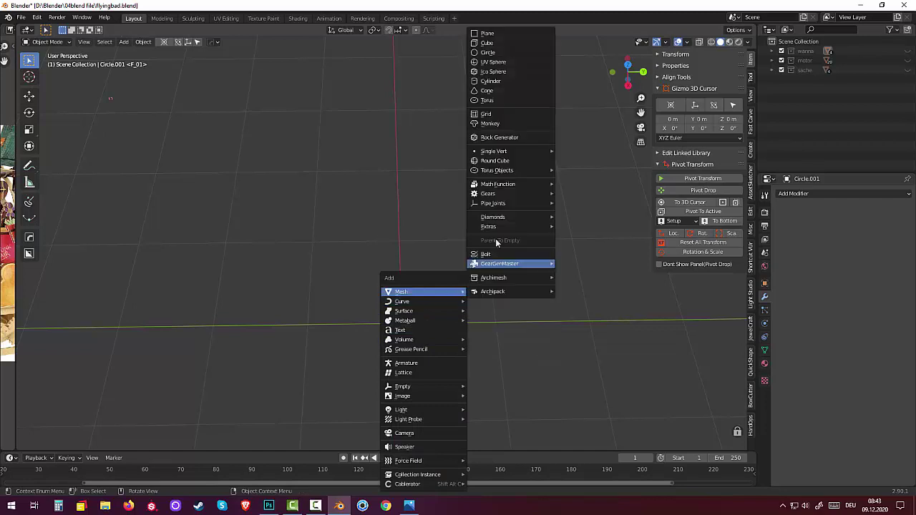
mouse_move(422, 292)
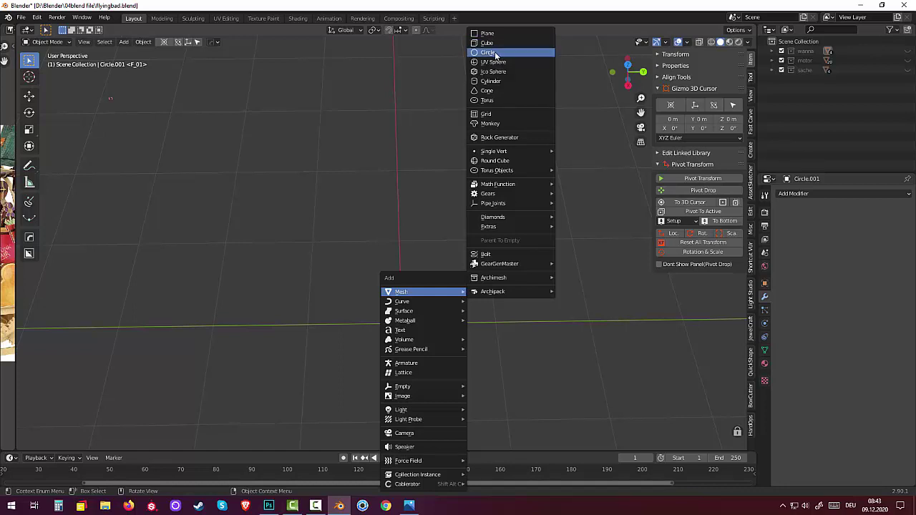
click(494, 53)
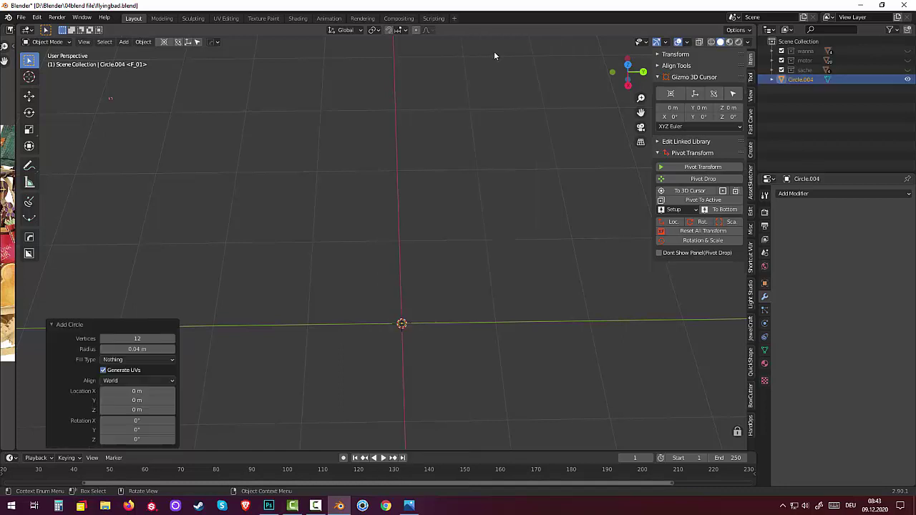
Give the new circle 36 vertices and a 0.18 m radius.
middle_drag(475, 383, 474, 375)
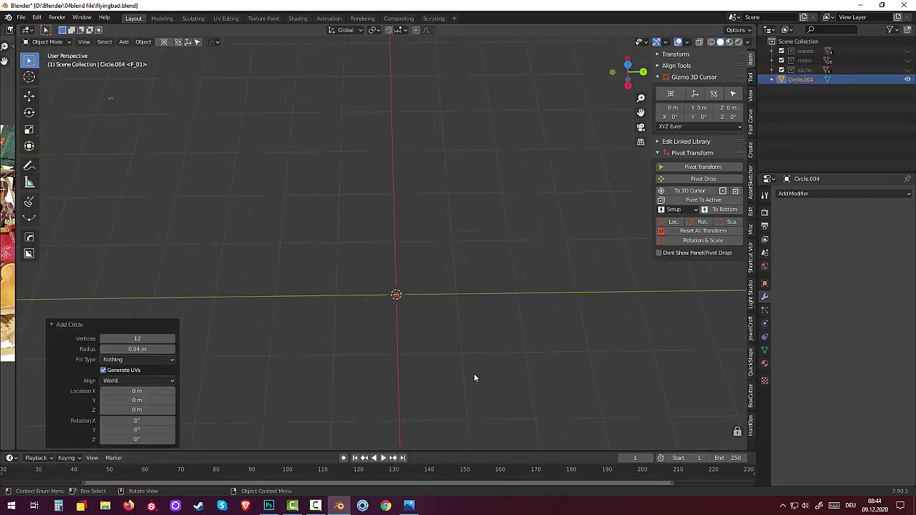
drag(127, 338, 134, 338)
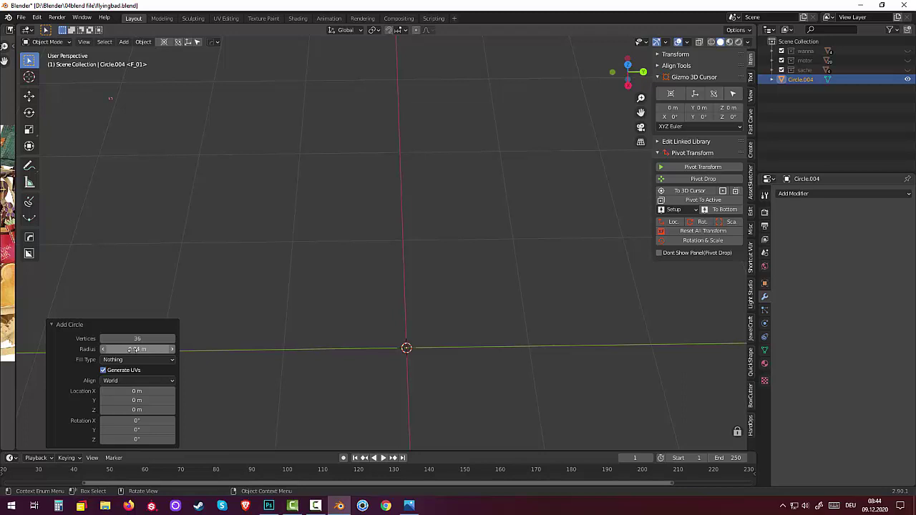
mouse_move(133, 348)
mouse_down()
mouse_move(164, 348)
mouse_move(143, 348)
mouse_up()
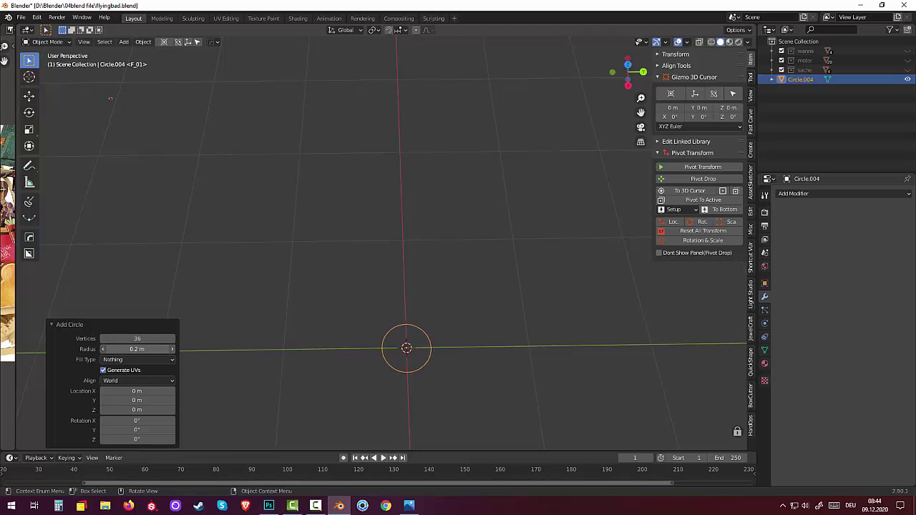
click(135, 350)
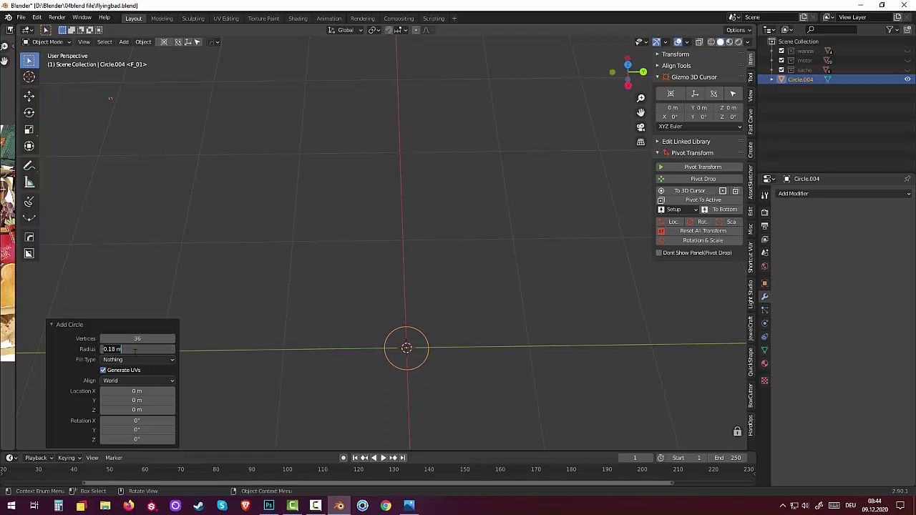
key(Return)
Enter Edit Mode on the circle and fill it with a face.
click(47, 42)
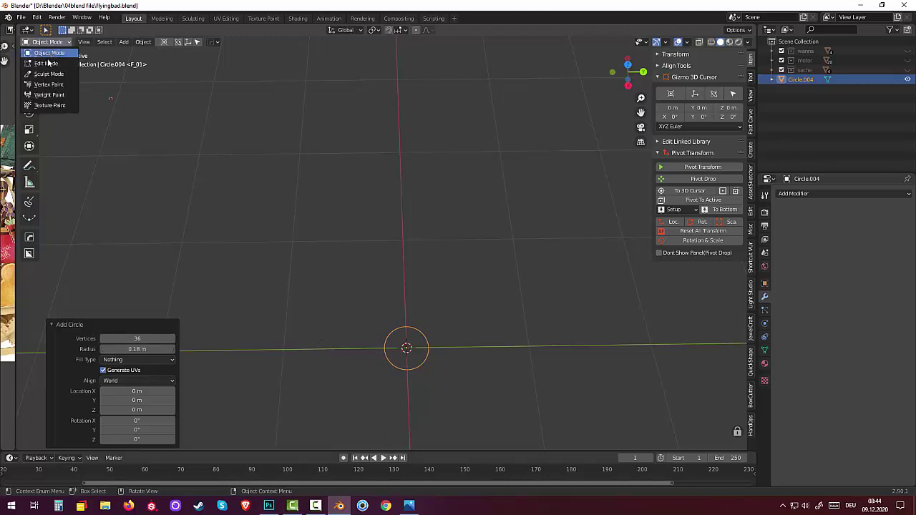
click(43, 62)
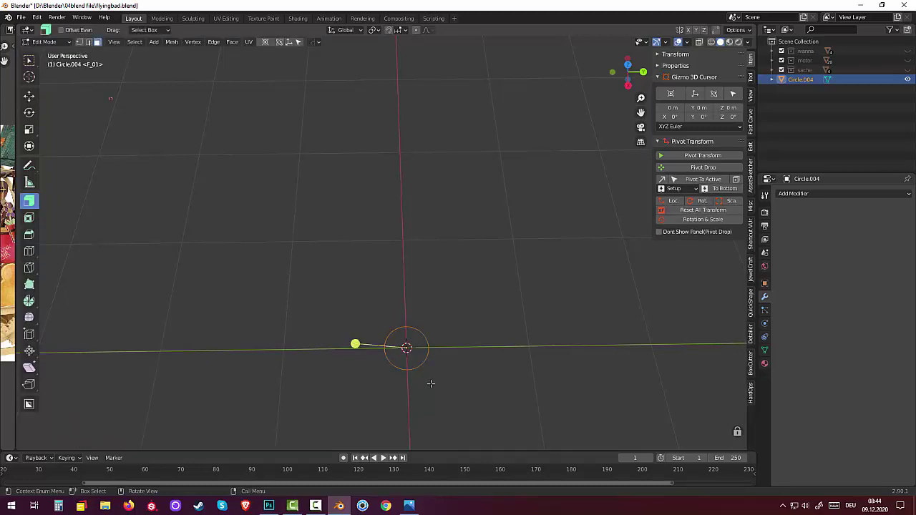
key(f)
middle_drag(429, 382, 468, 382)
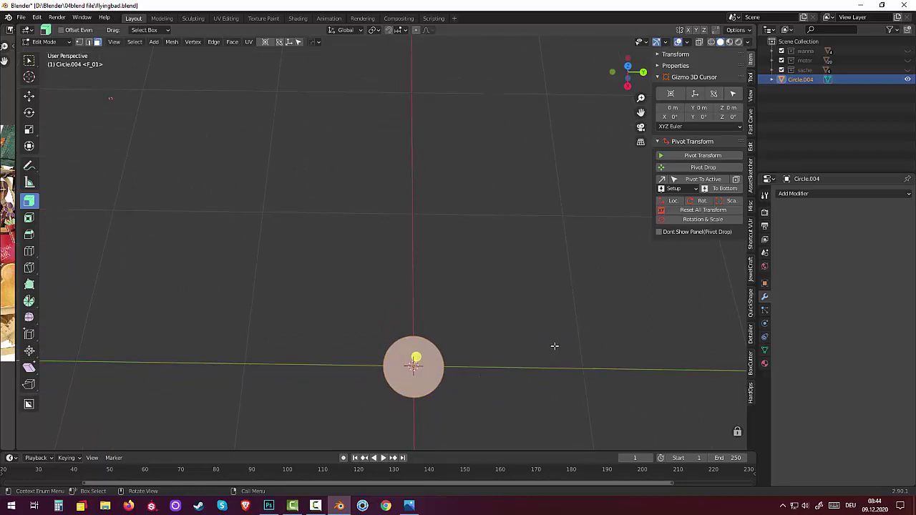
Try an Alt+E extrude, then toggle to Object Mode and back into Edit Mode.
key(alt+e)
click(455, 301)
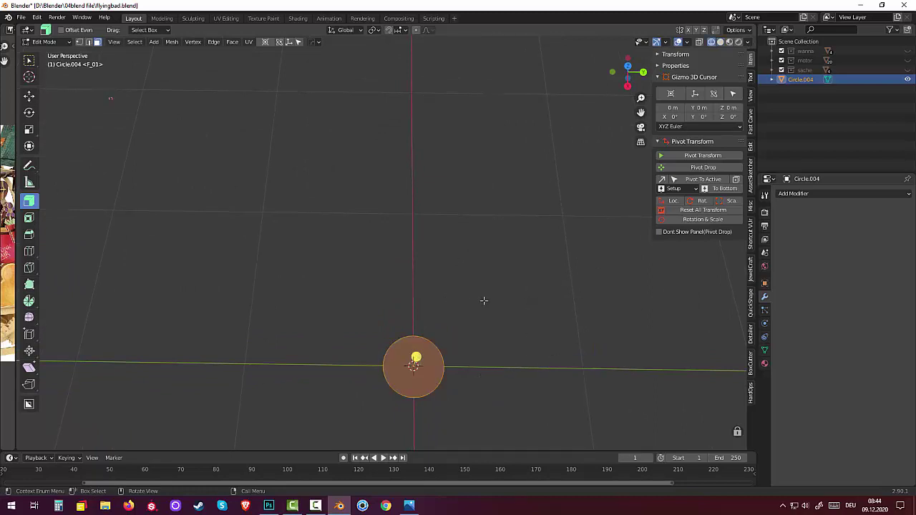
click(42, 42)
click(49, 53)
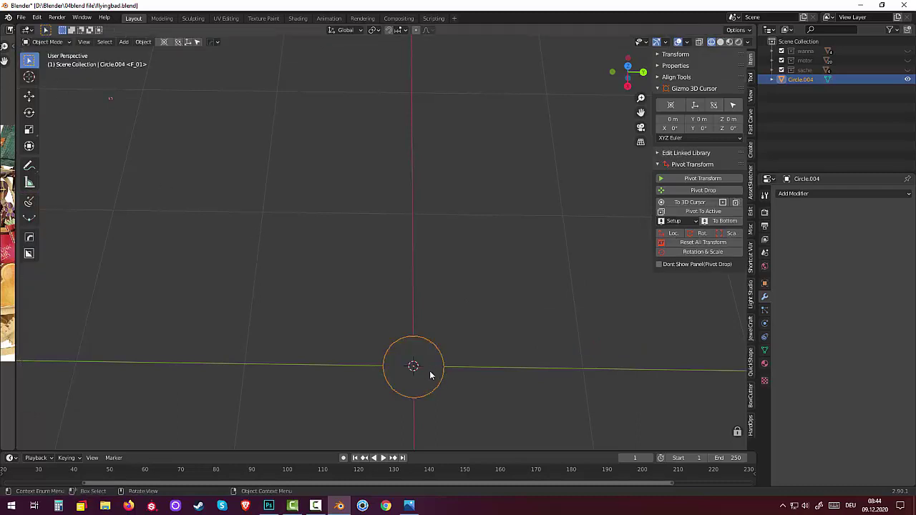
click(44, 41)
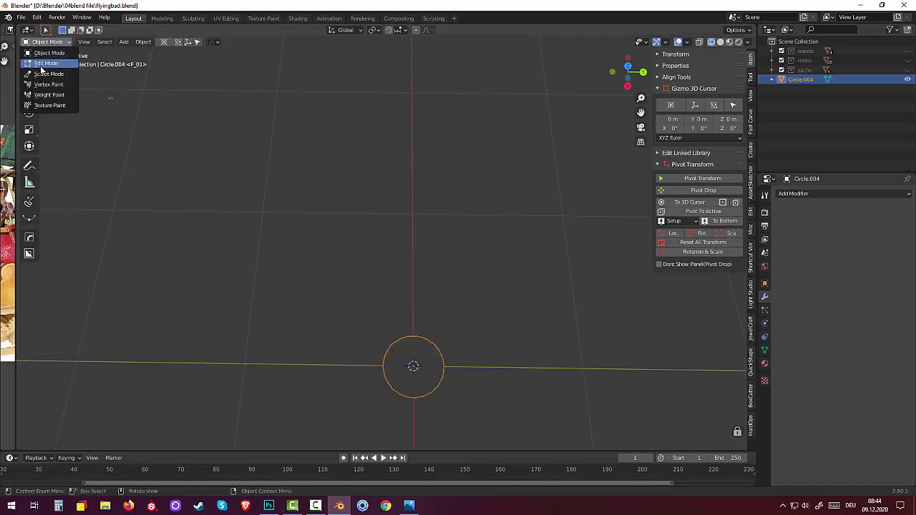
click(43, 64)
Inset the circle's face by about 0.05 m to form the outer ring.
mouse_move(413, 369)
middle_down()
mouse_move(470, 341)
mouse_move(474, 352)
middle_up()
key(w)
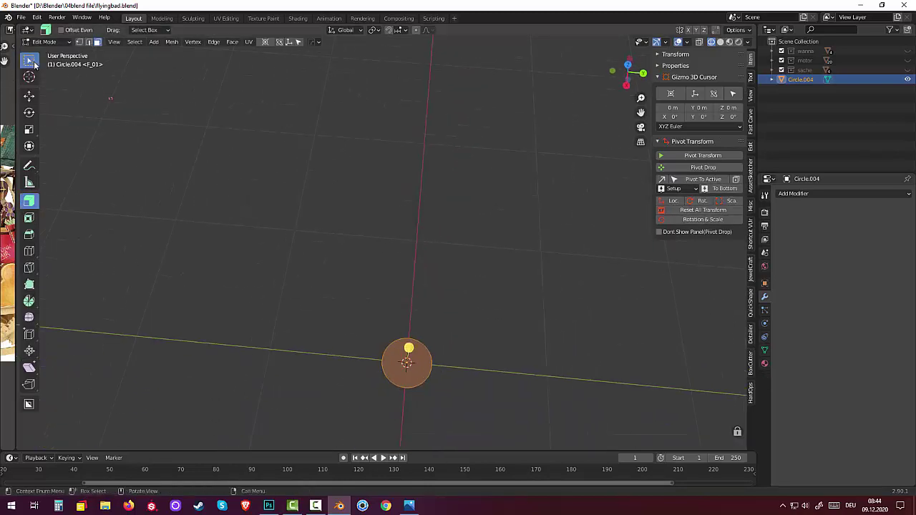
key(i)
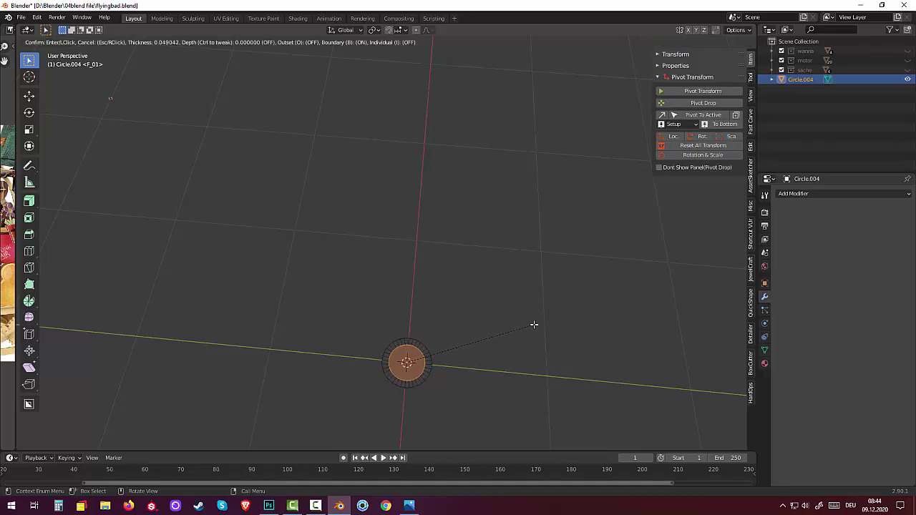
click(533, 325)
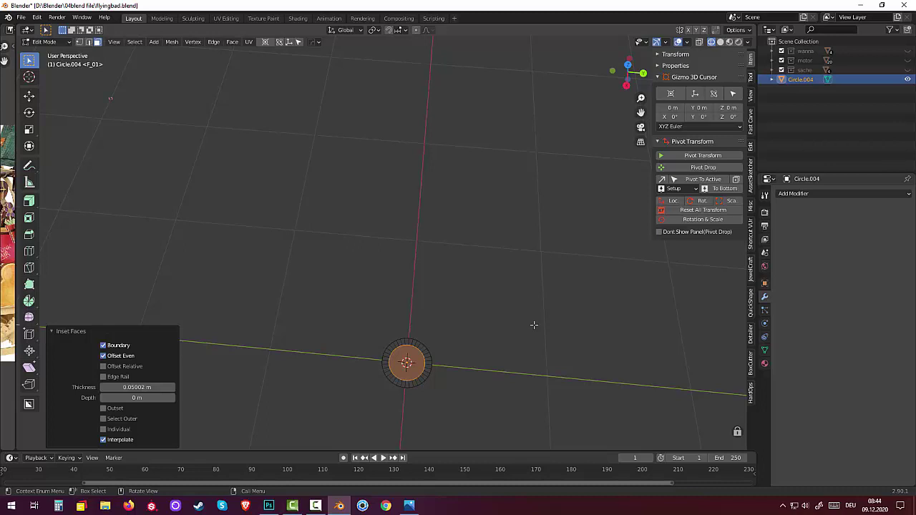
Switch to wireframe shading and begin a second inset on the inner face.
key(z)
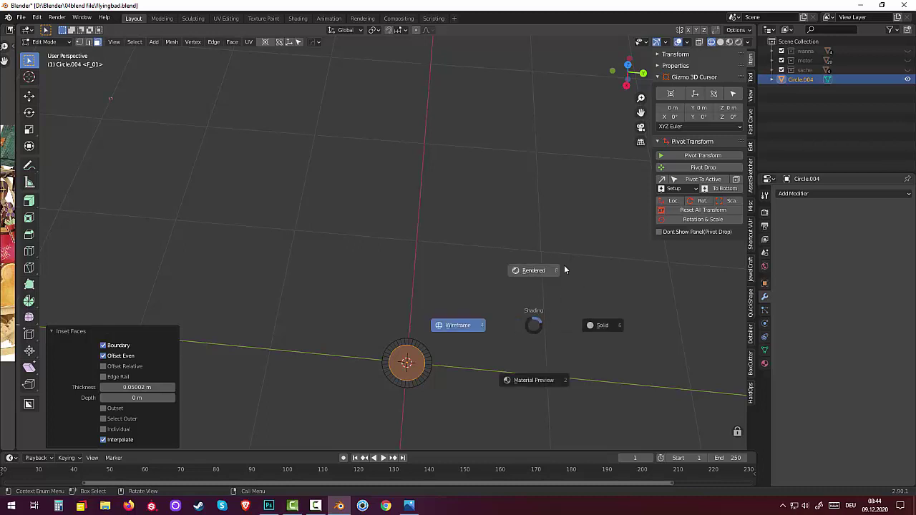
click(429, 343)
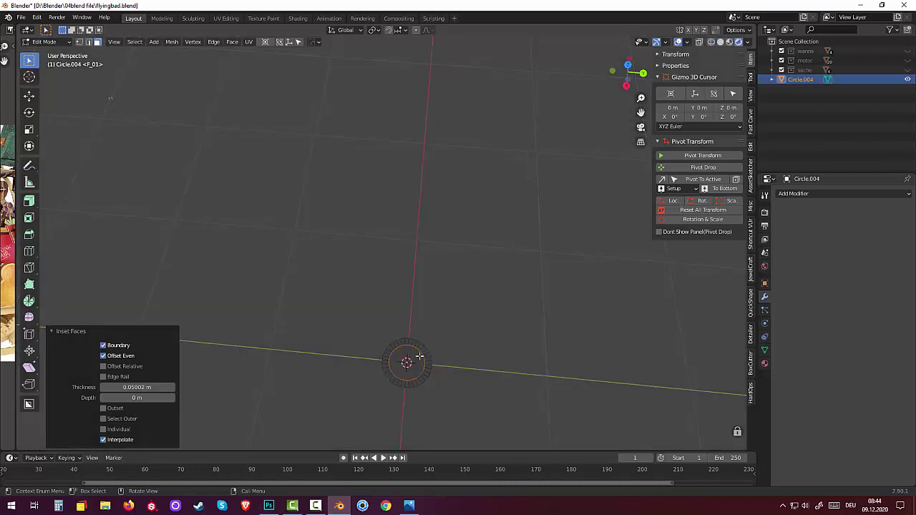
click(413, 360)
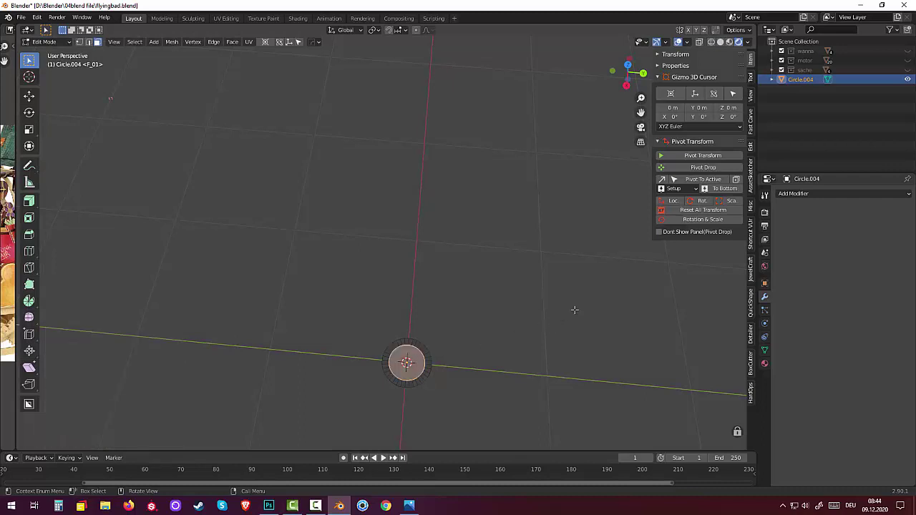
key(i)
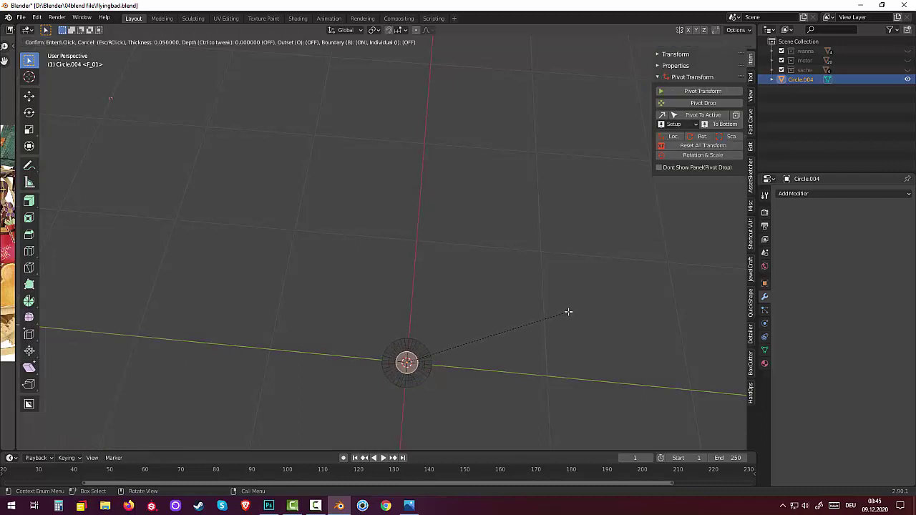
Confirm the second 0.05 m inset, then try growing and clearing the face selection.
click(568, 313)
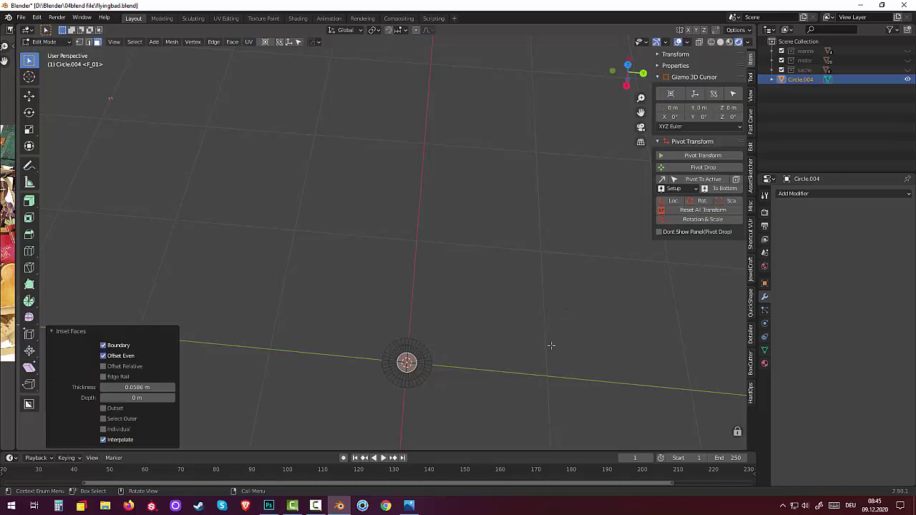
scroll(551, 358, up, 1)
scroll(556, 363, down, 1)
middle_drag(547, 272, 534, 304)
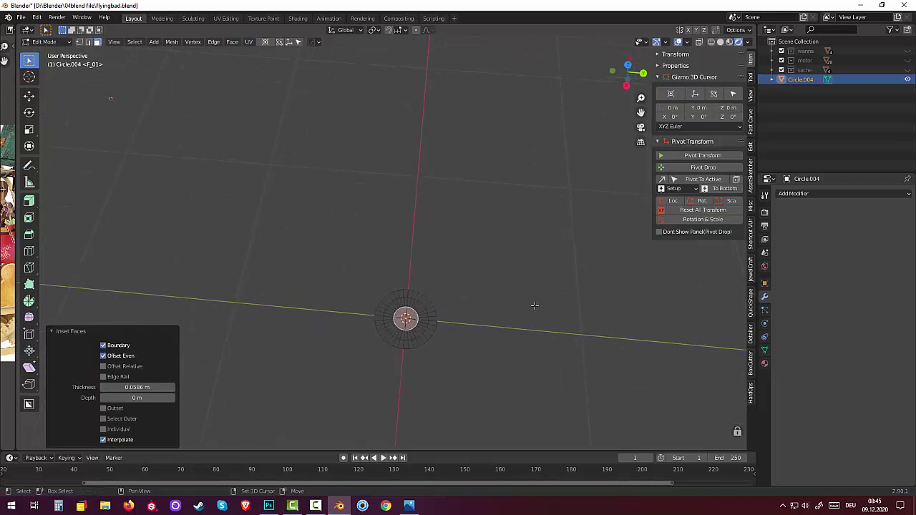
click(417, 335)
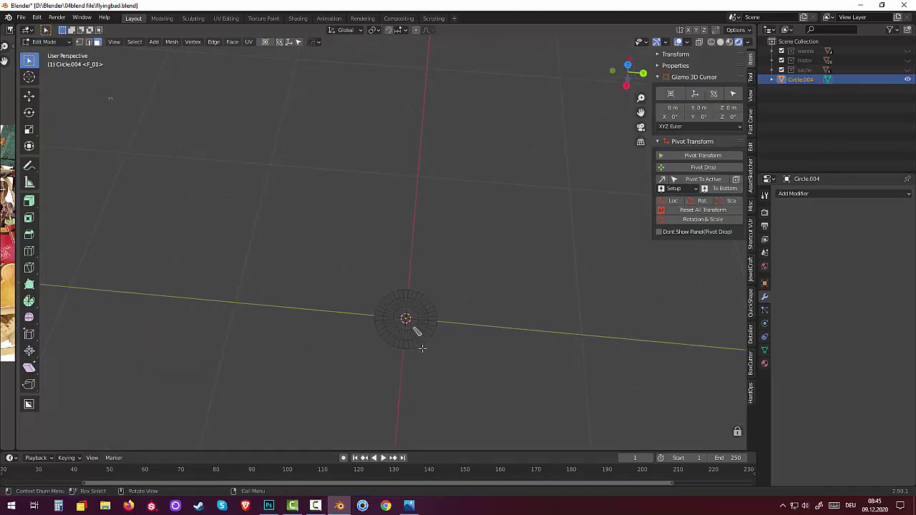
key(ctrl+KP_Add)
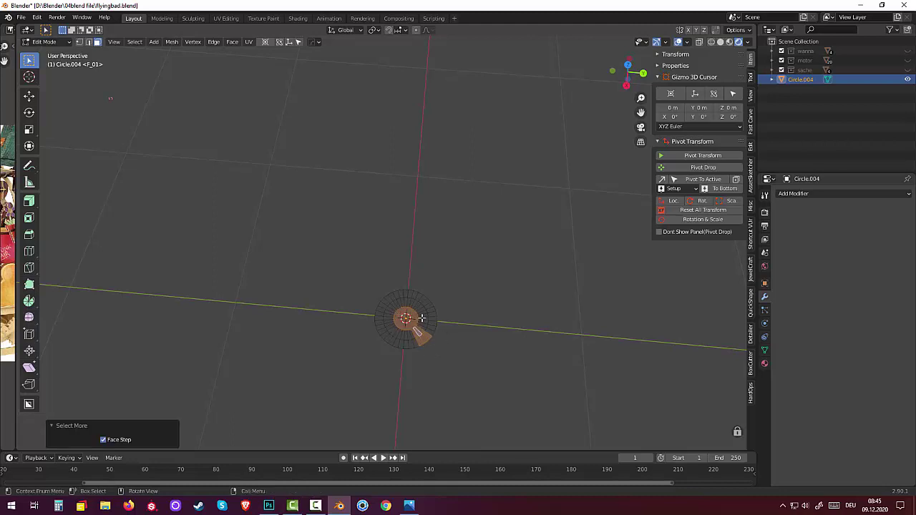
key(alt+a)
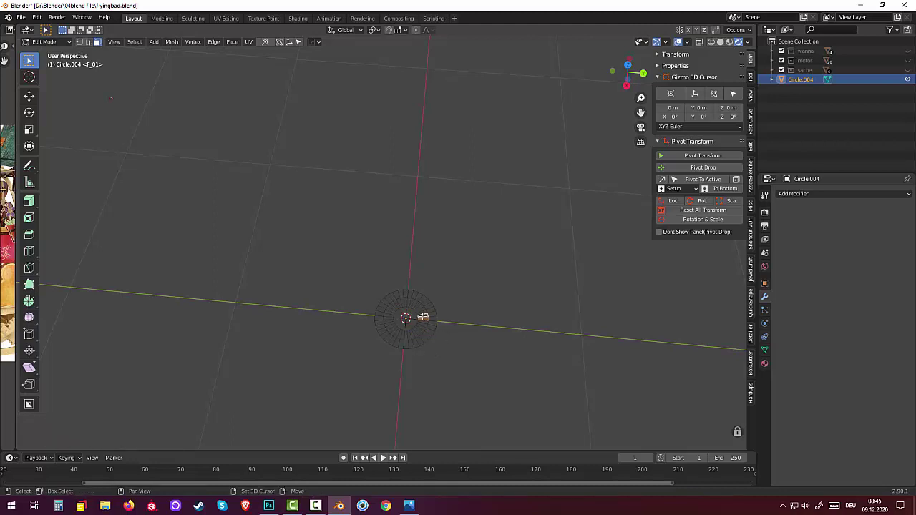
Delete the inner ring of faces and select the remaining outer band.
alt+click(420, 315)
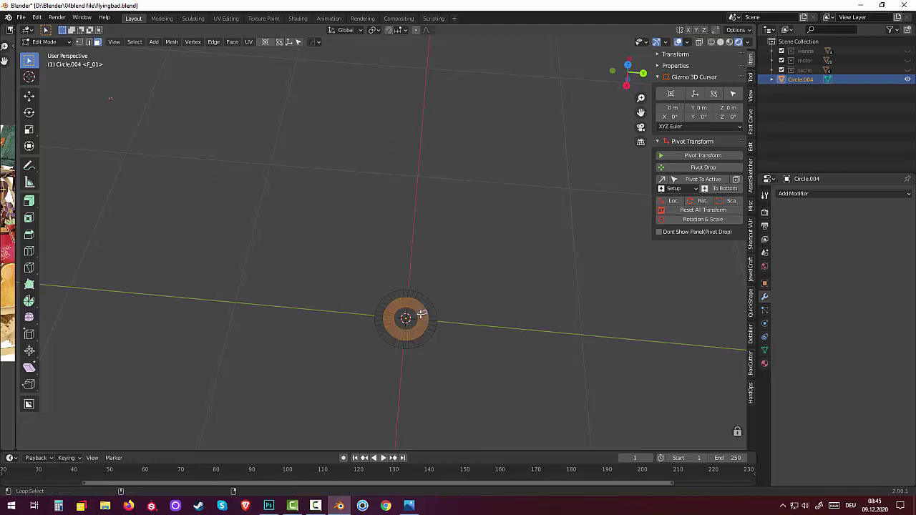
key(x)
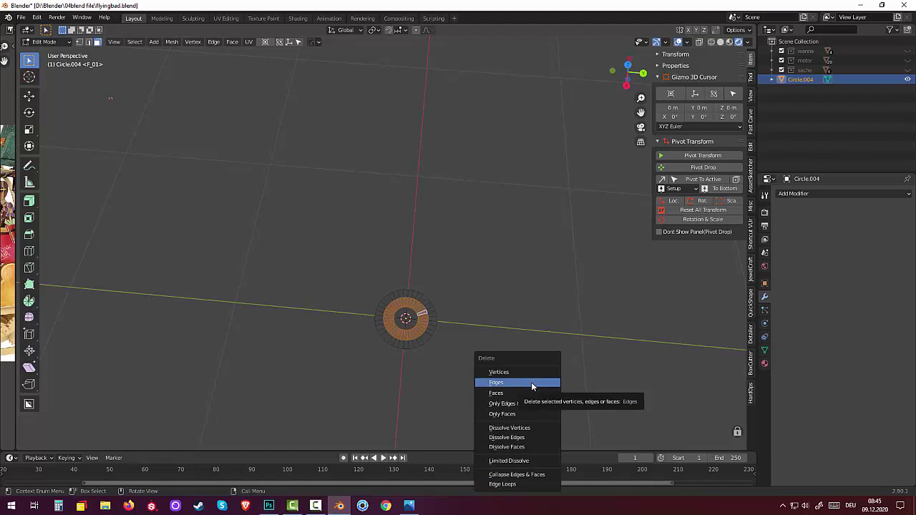
click(523, 394)
mouse_move(521, 389)
middle_down()
mouse_move(480, 358)
mouse_move(470, 394)
mouse_move(475, 372)
middle_up()
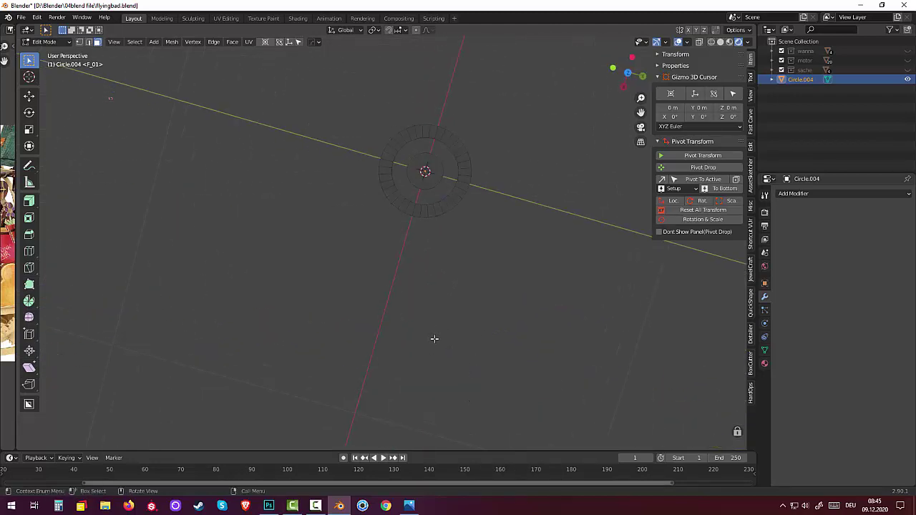
middle_drag(434, 339, 443, 369)
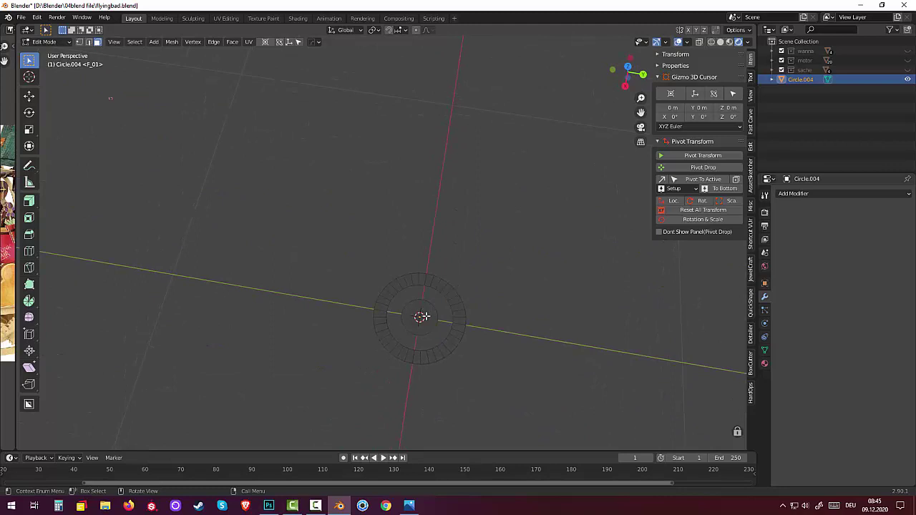
alt+click(445, 351)
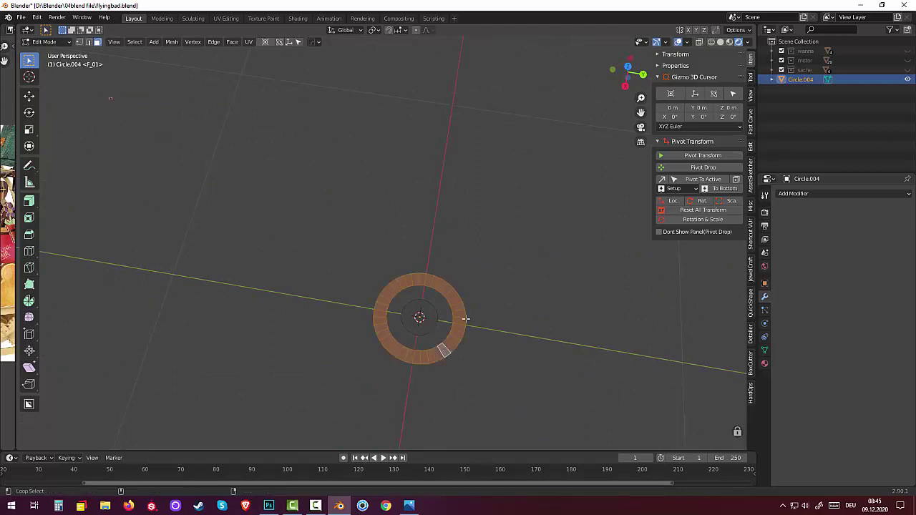
Return to Edit Mode via Object Mode, select the hub disc face and start extruding it.
click(47, 41)
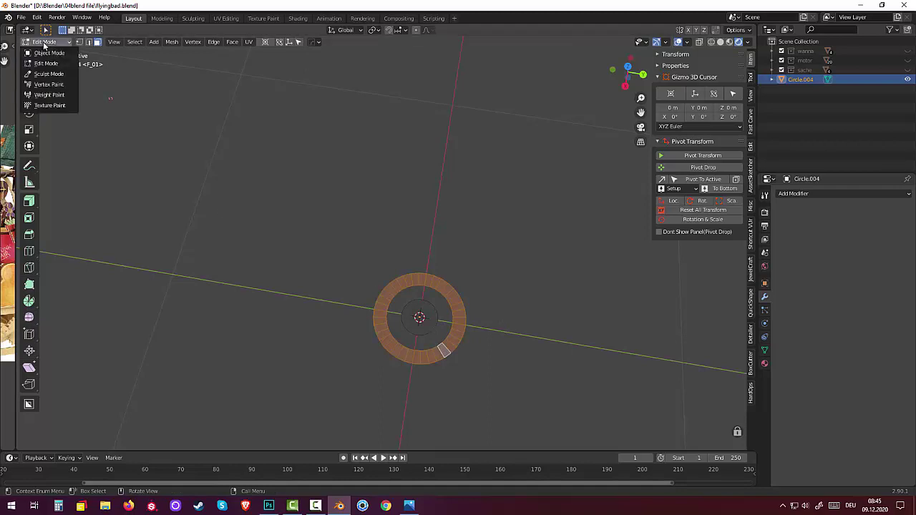
click(39, 50)
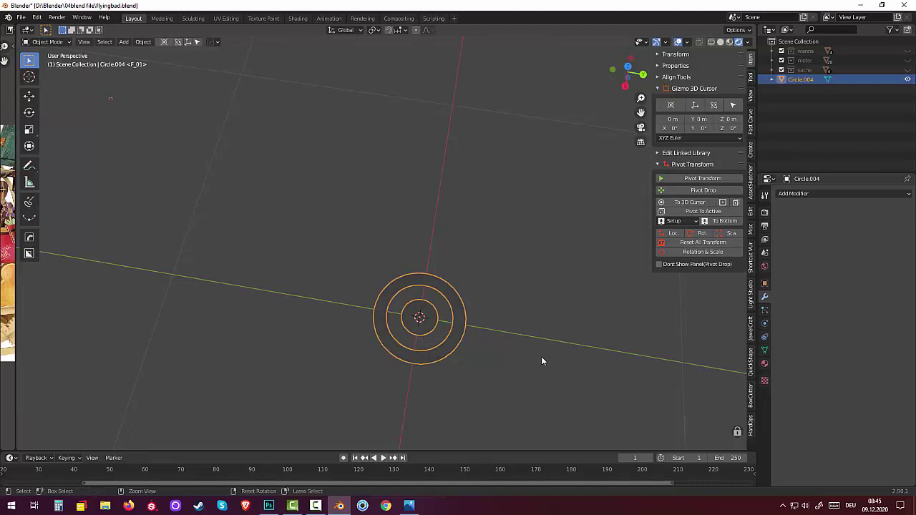
key(Tab)
click(417, 333)
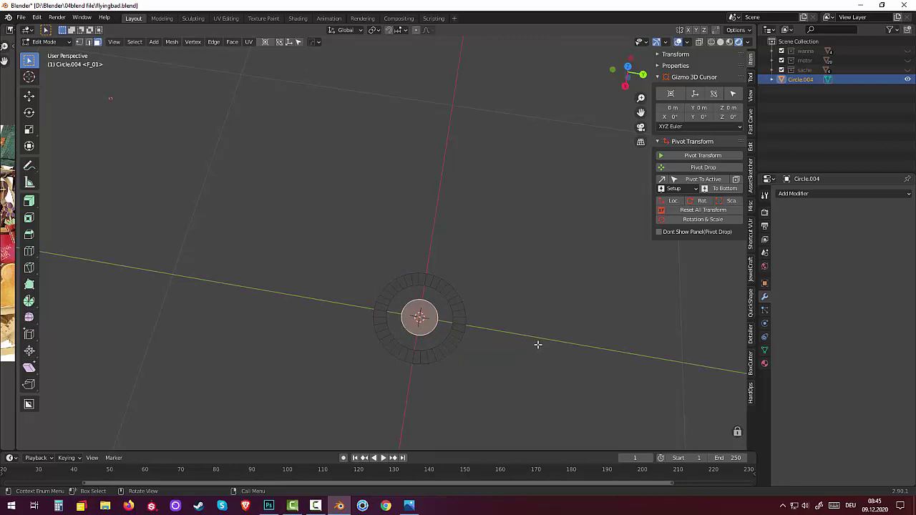
mouse_move(531, 322)
middle_down()
mouse_move(523, 272)
mouse_move(501, 303)
middle_up()
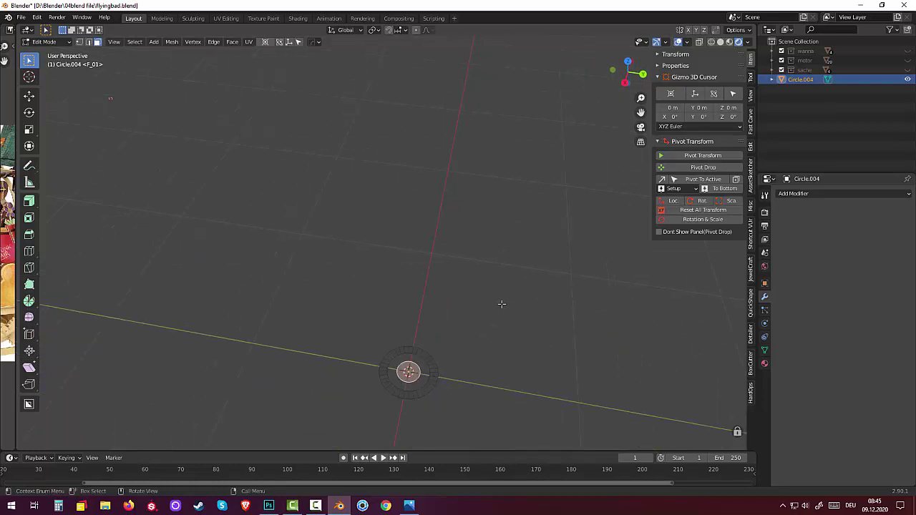
key(e)
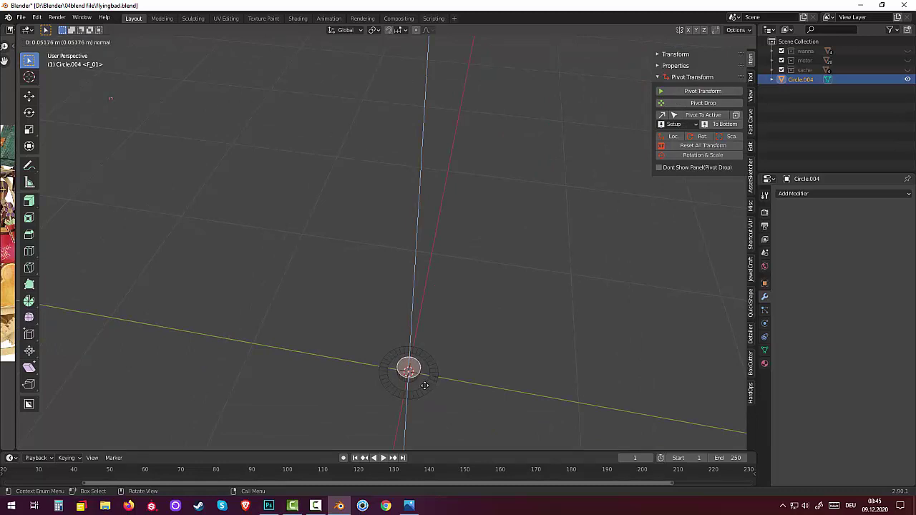
Cancel the trial extrusion and extrude the whole ring upward about 0.043 m.
right_click(427, 386)
key(ctrl+z)
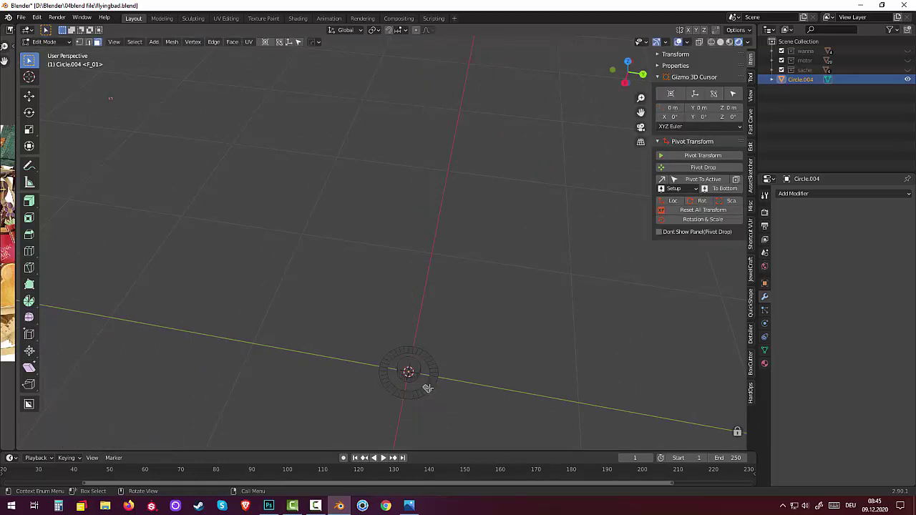
key(a)
mouse_move(427, 388)
middle_down()
mouse_move(480, 352)
mouse_move(485, 331)
mouse_move(432, 366)
mouse_move(405, 260)
mouse_move(427, 322)
mouse_move(415, 293)
mouse_move(473, 401)
middle_up()
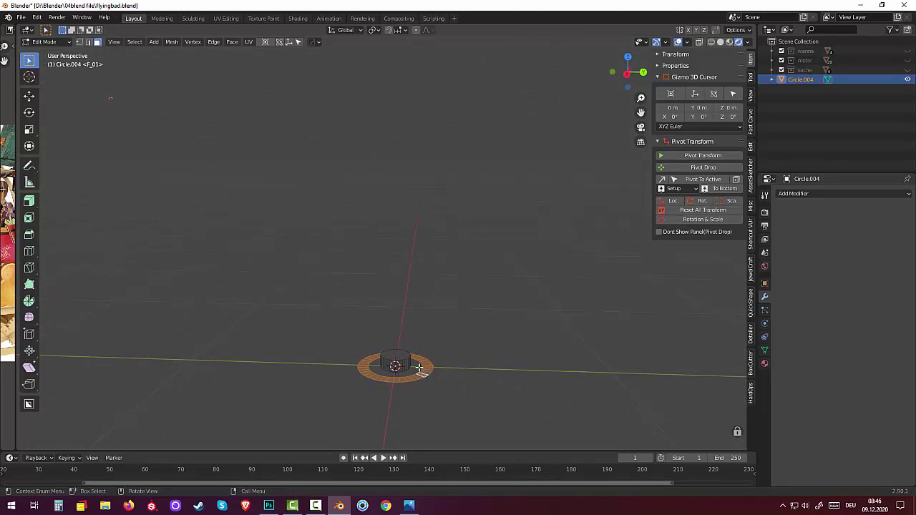
key(e)
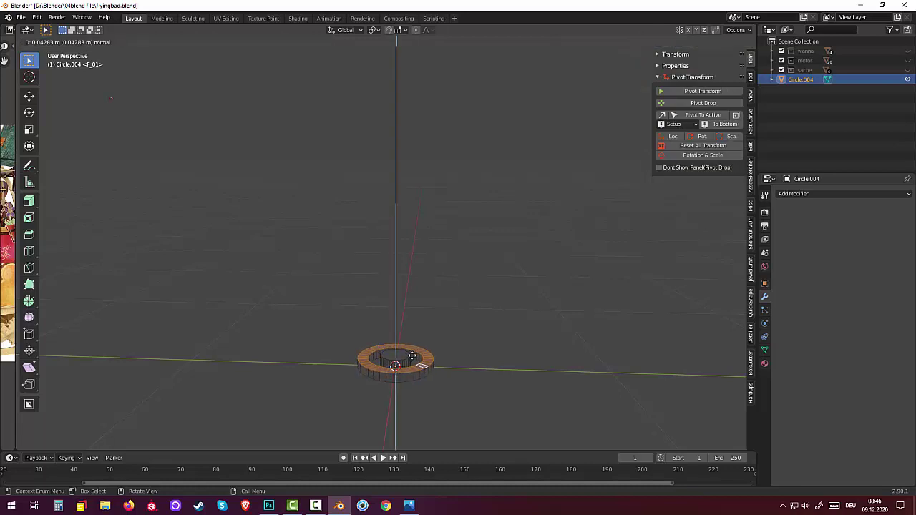
click(412, 355)
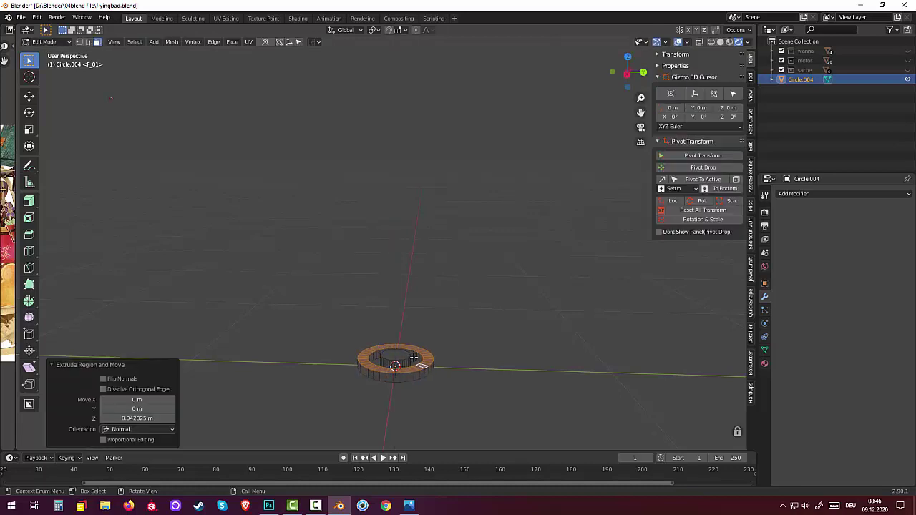
Cap the hub opening with a face, grow the selection and raise it about 0.0056 m on Z.
middle_drag(531, 385, 546, 391)
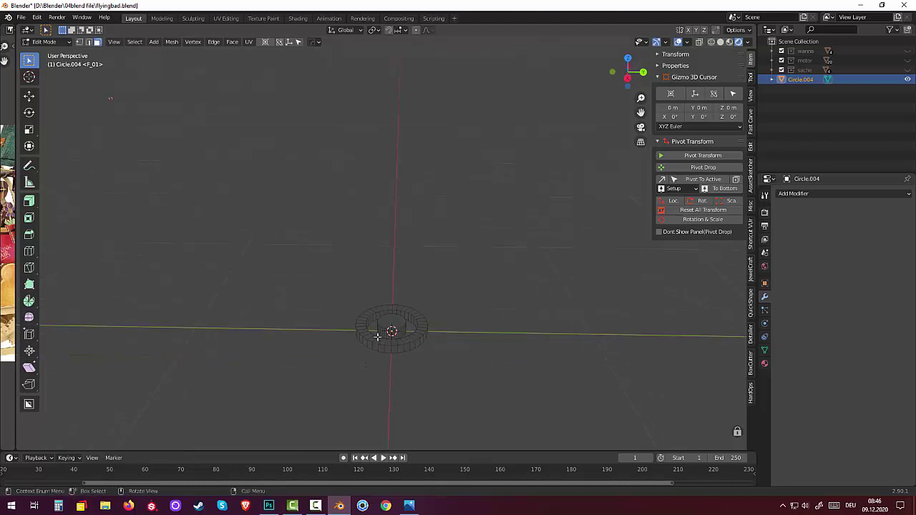
key(f)
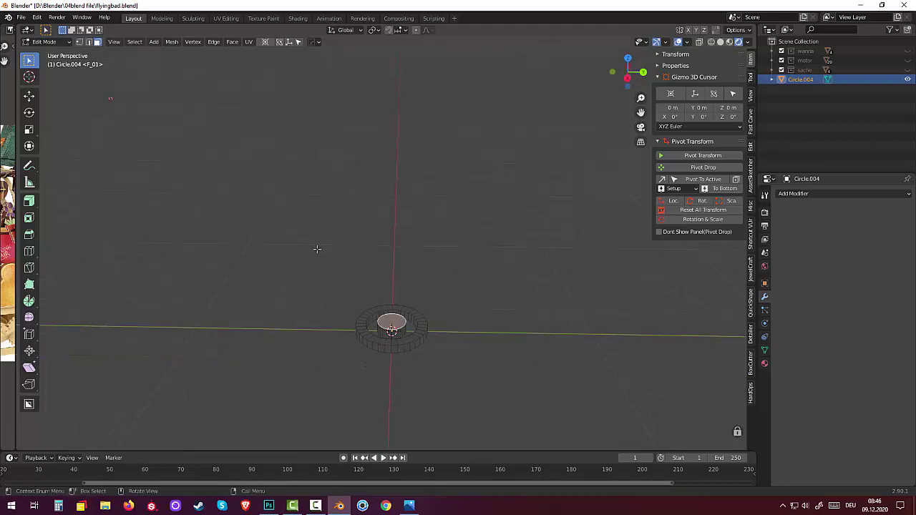
key(ctrl+KP_Add)
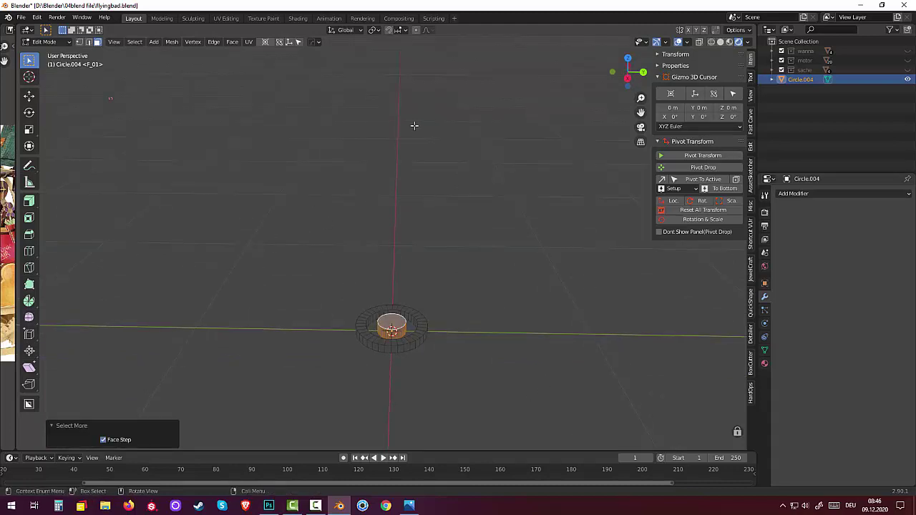
key(KP_3)
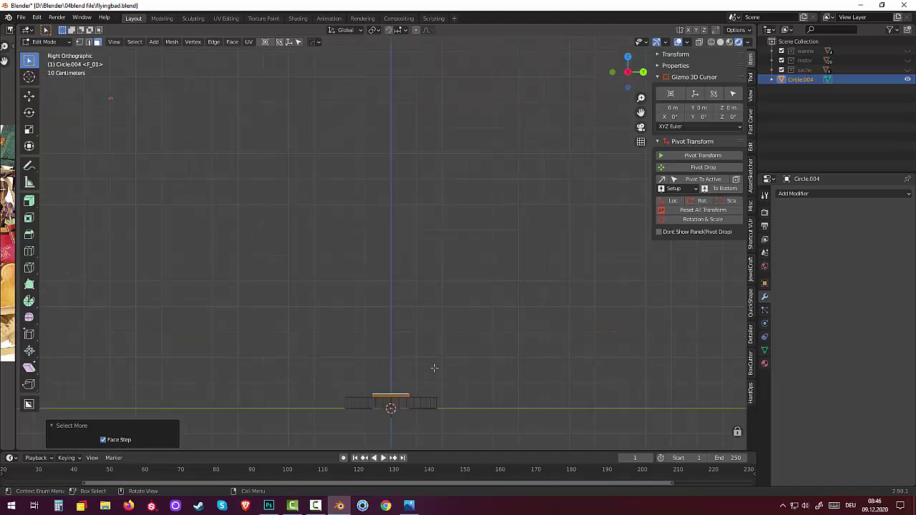
key(g)
key(z)
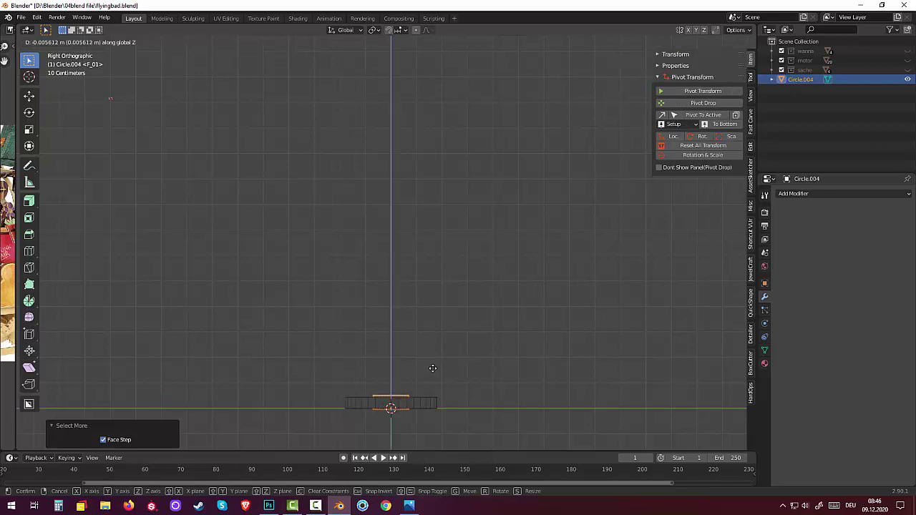
click(428, 369)
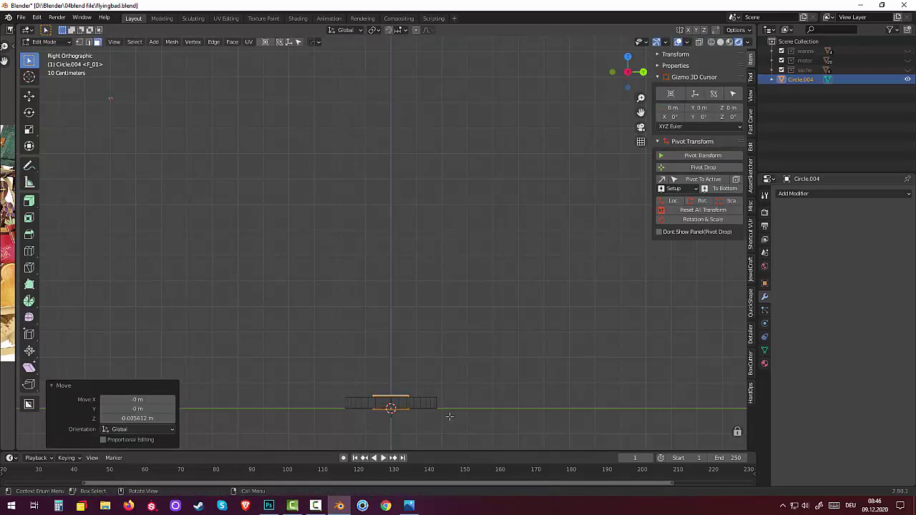
mouse_move(484, 377)
middle_down()
mouse_move(428, 48)
mouse_move(522, 141)
mouse_move(485, 184)
mouse_move(564, 180)
mouse_move(402, 250)
middle_up()
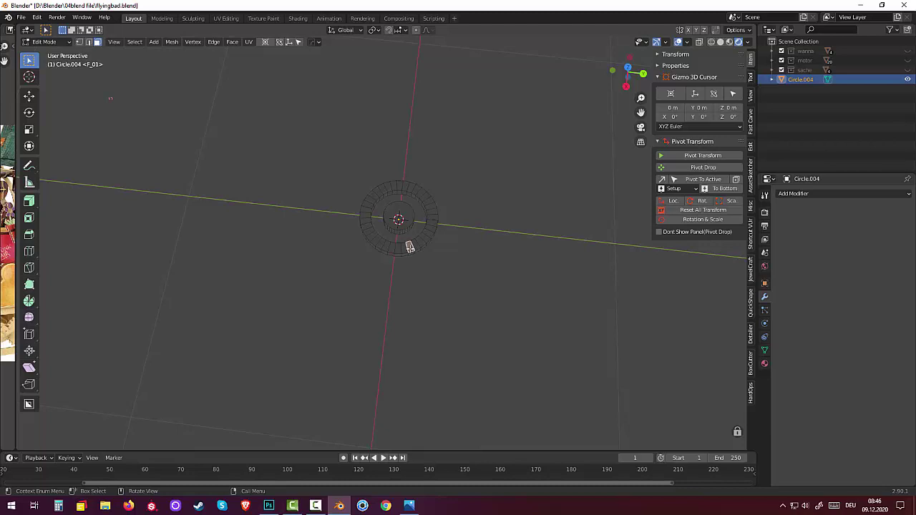
View the ring from the top in Object Mode with Solid shading, then bring up the Add menu.
middle_drag(410, 237, 396, 193)
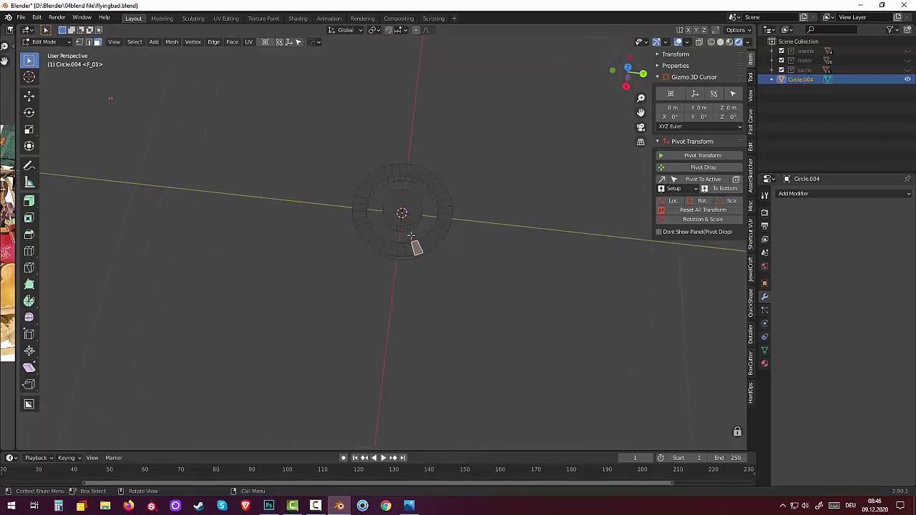
middle_drag(465, 185, 474, 183)
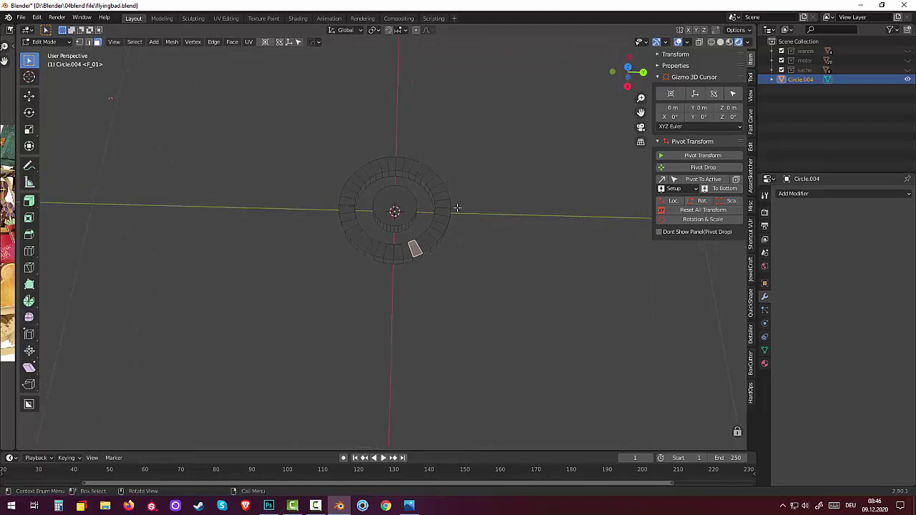
key(KP_7)
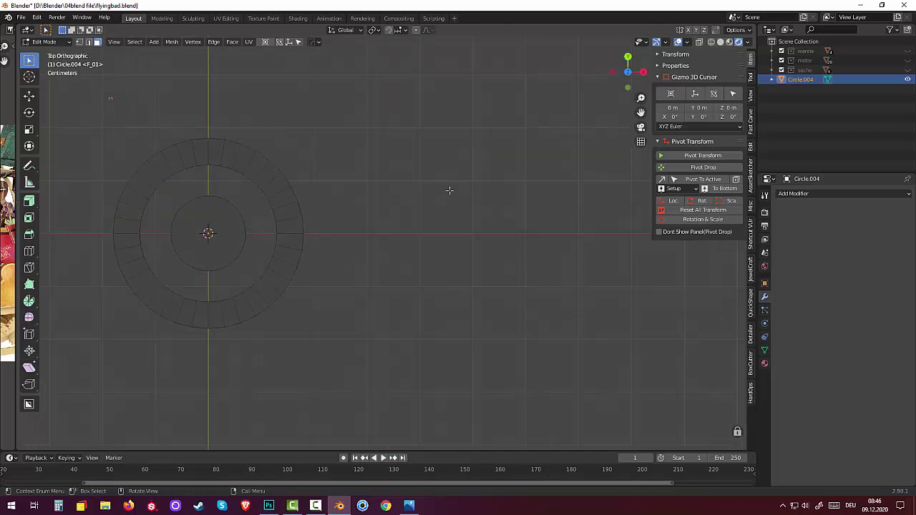
ctrl+scroll(251, 116, left, 3)
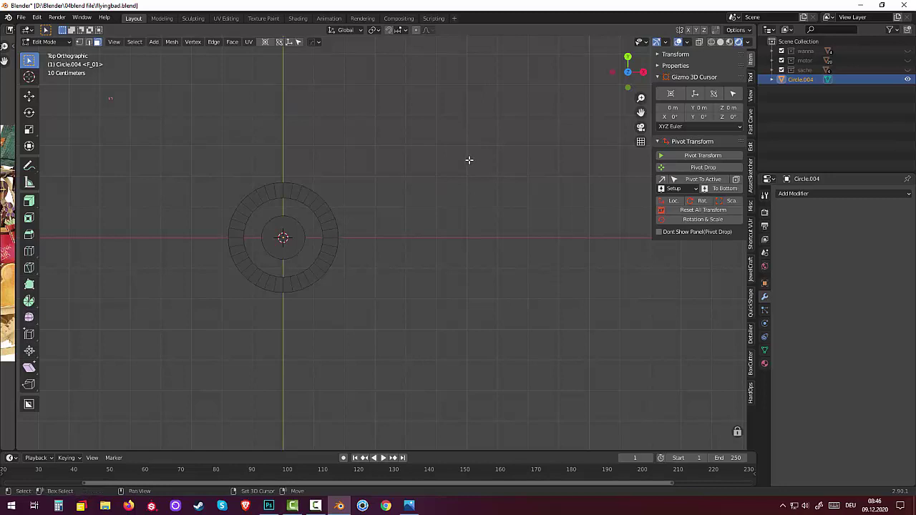
click(45, 43)
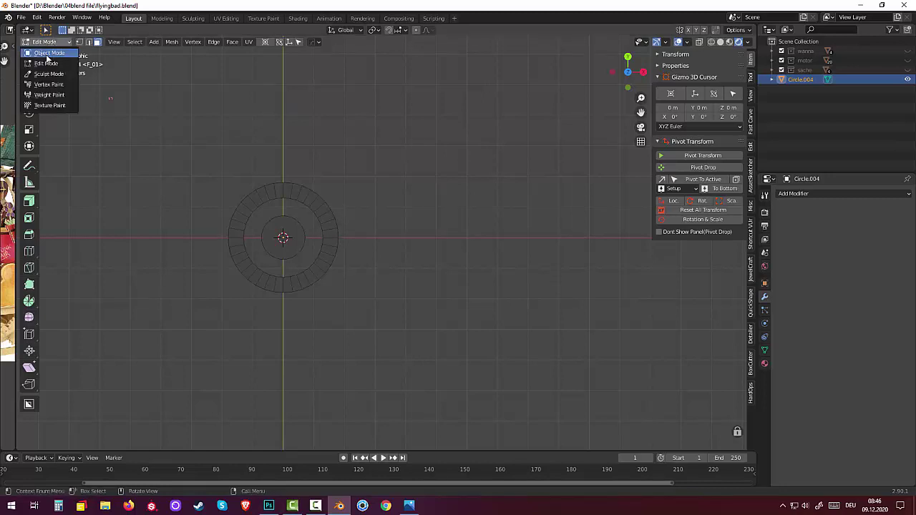
click(48, 53)
click(410, 179)
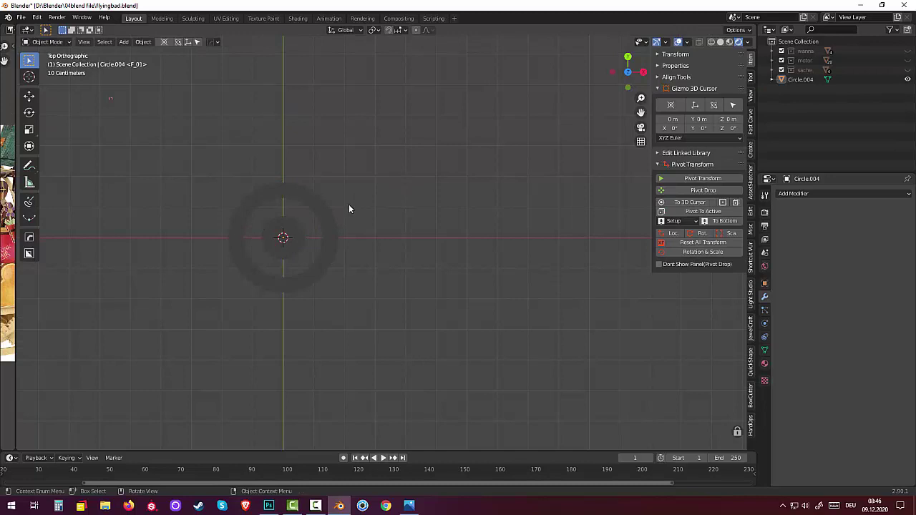
click(720, 42)
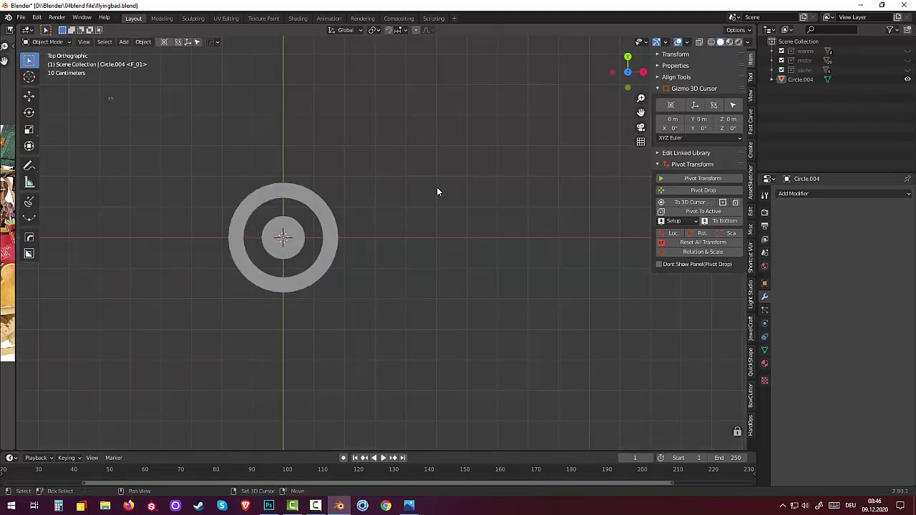
key(shift+a)
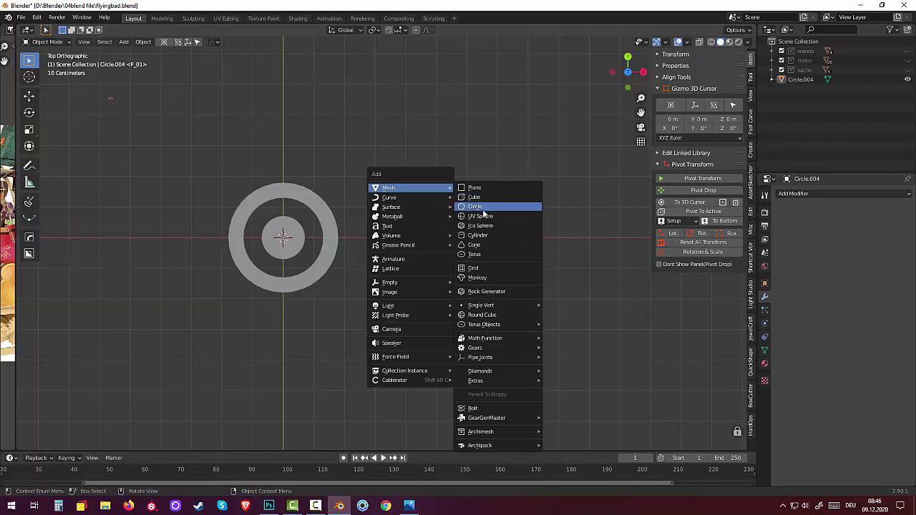
Add a cylinder rotated 90° on X with a 0.02 m radius.
click(485, 235)
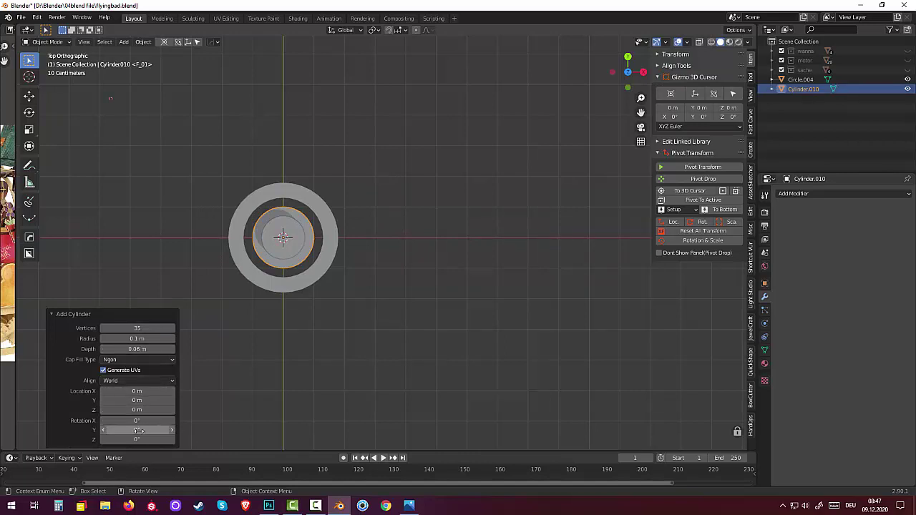
click(138, 422)
text(0d)
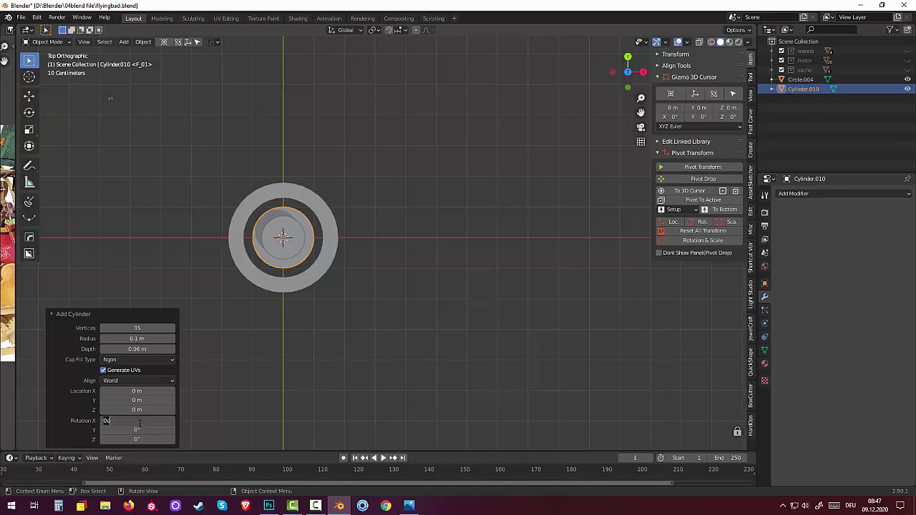
text(90)
key(Return)
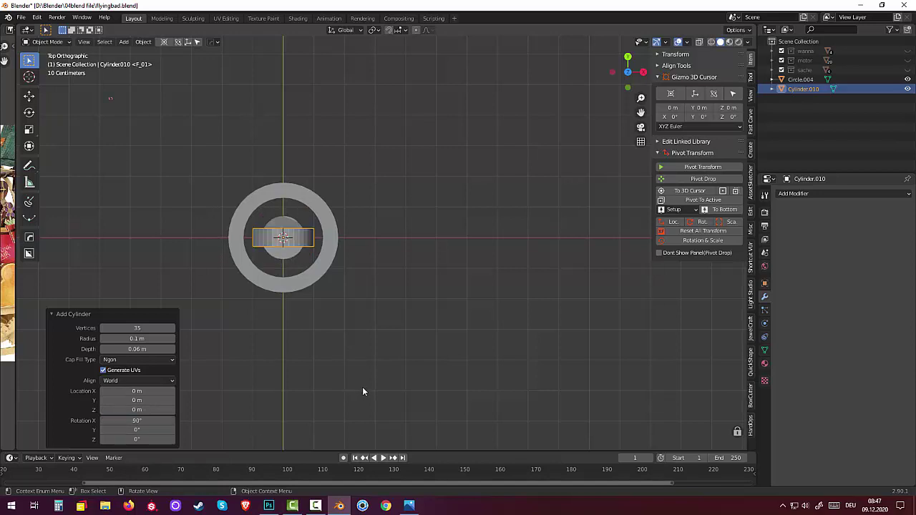
click(137, 338)
text(0.02)
key(Return)
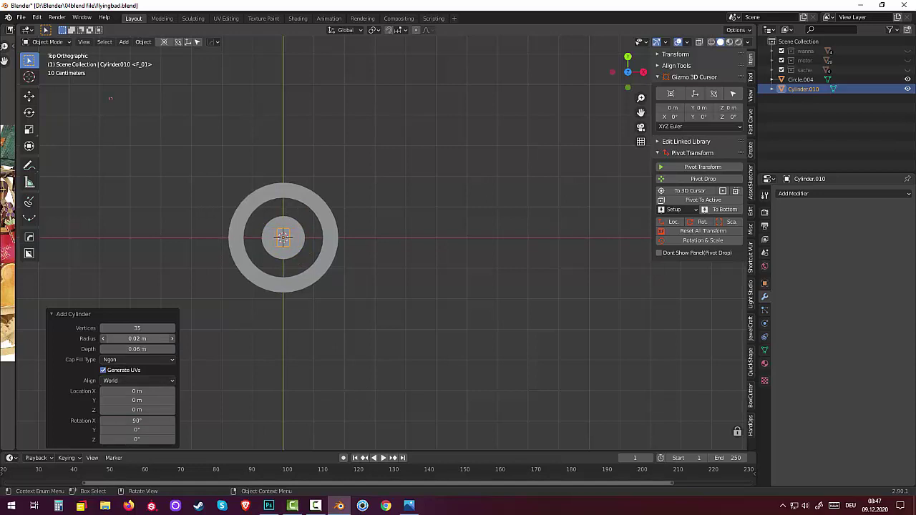
Set the cylinder's depth to 0.25 m and shift it 0.16 m along Y.
click(137, 348)
text(0.27)
key(Return)
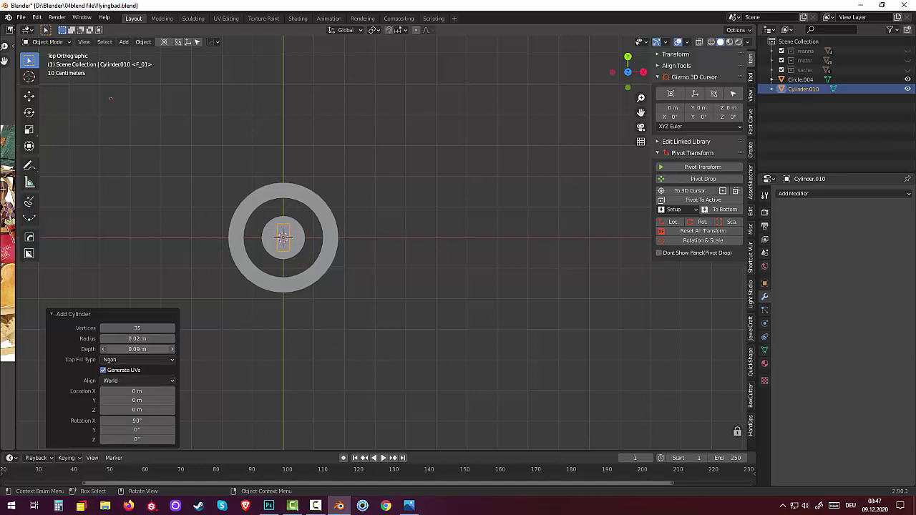
mouse_move(137, 348)
mouse_down()
mouse_move(165, 349)
mouse_move(134, 348)
mouse_up()
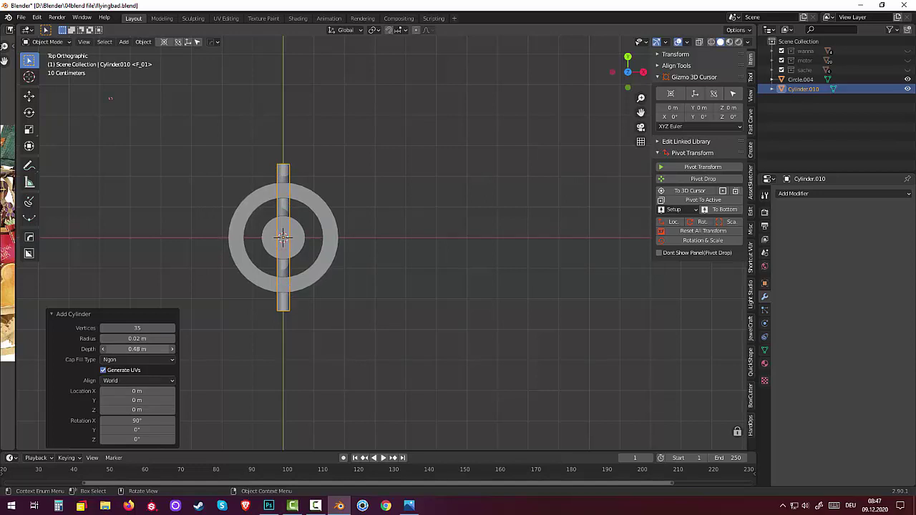
drag(137, 349, 118, 348)
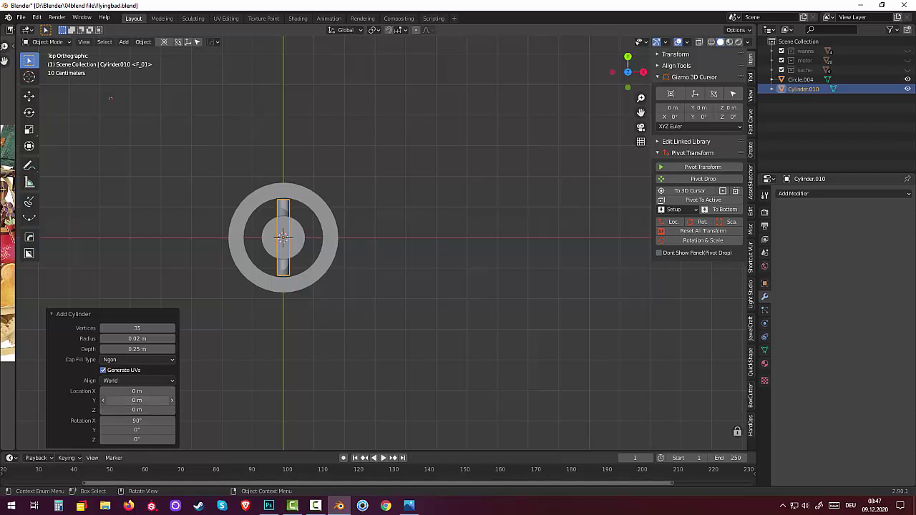
drag(136, 400, 157, 400)
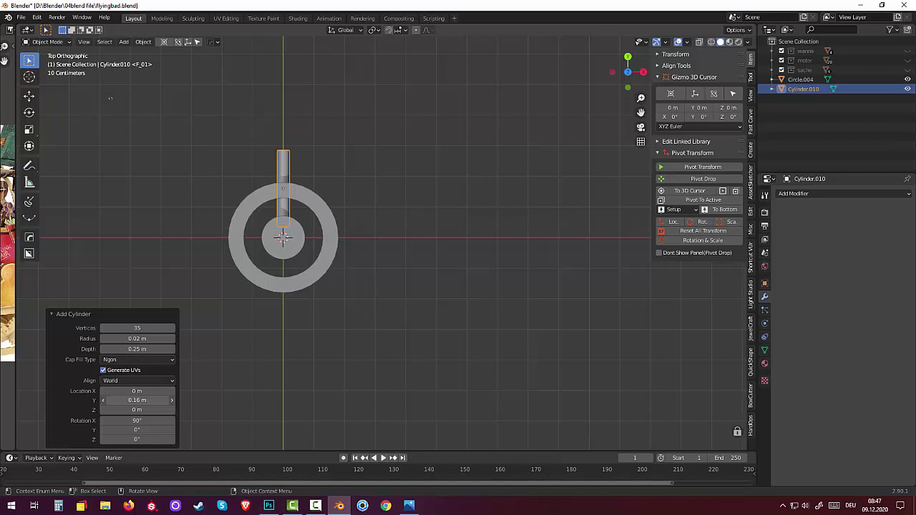
Select the handle cylinder in side view and raise it 0.0202 m along Z.
click(340, 343)
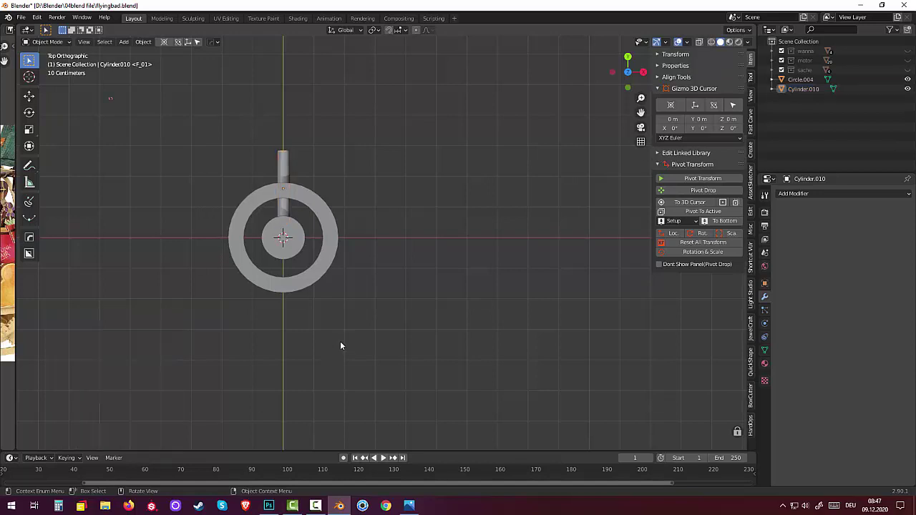
mouse_move(437, 293)
middle_down()
mouse_move(382, 295)
mouse_move(329, 248)
mouse_move(327, 165)
mouse_move(350, 162)
mouse_move(380, 276)
mouse_move(360, 301)
middle_up()
mouse_move(417, 323)
middle_down()
mouse_move(416, 304)
mouse_move(436, 341)
middle_up()
click(440, 384)
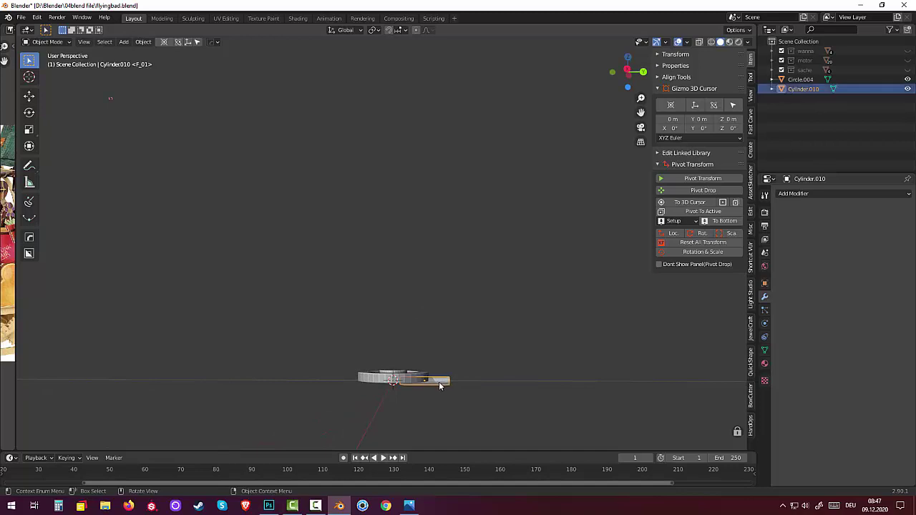
key(KP_3)
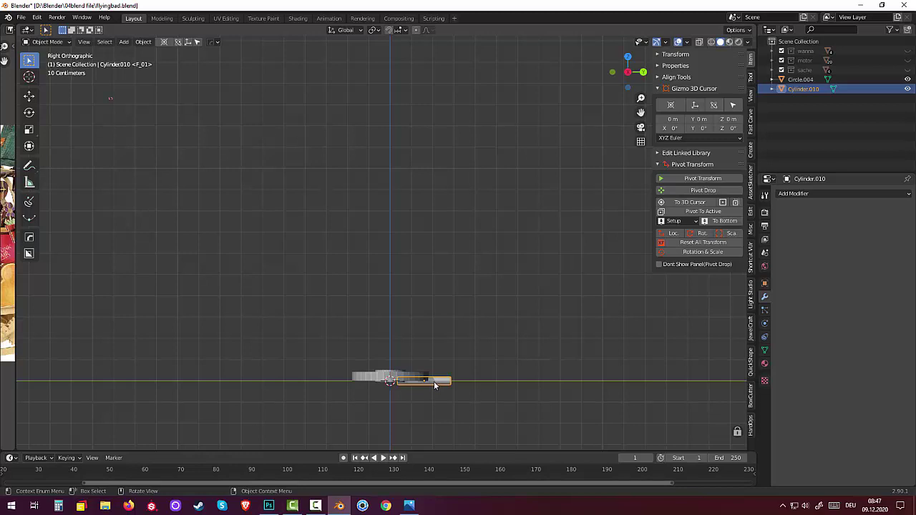
key(g)
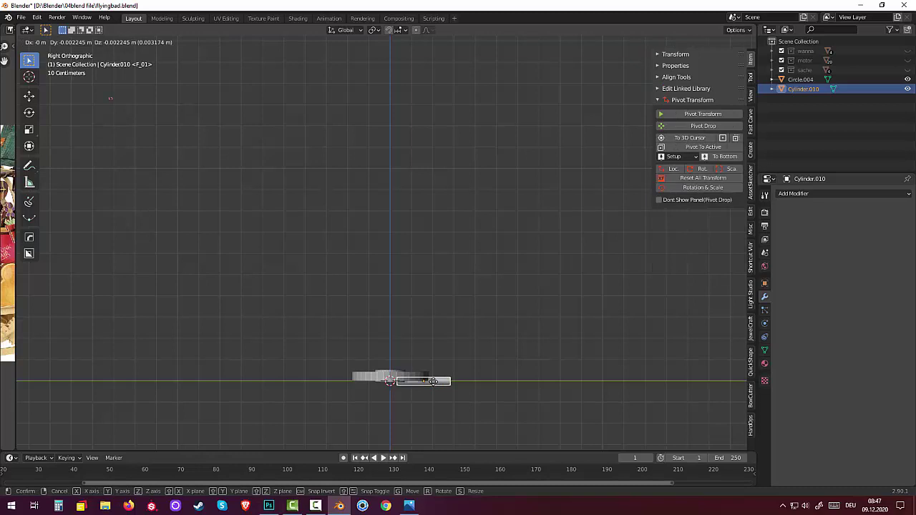
key(z)
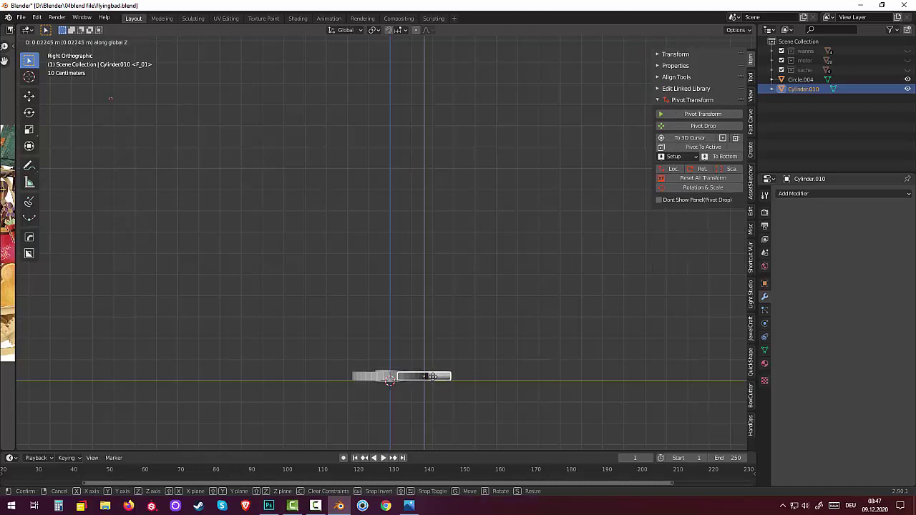
click(432, 377)
Scale the handle to about 0.832 and reselect it in top orthographic view.
middle_drag(432, 376, 453, 373)
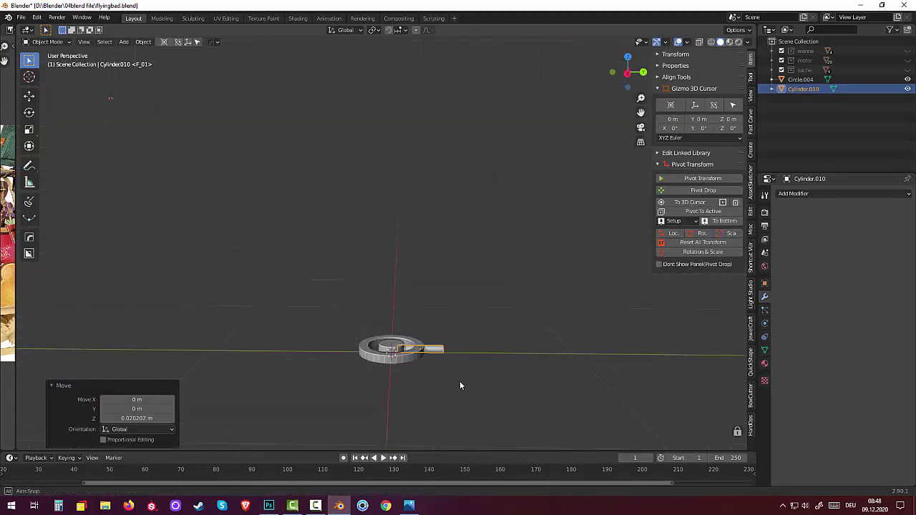
scroll(452, 369, up, 2)
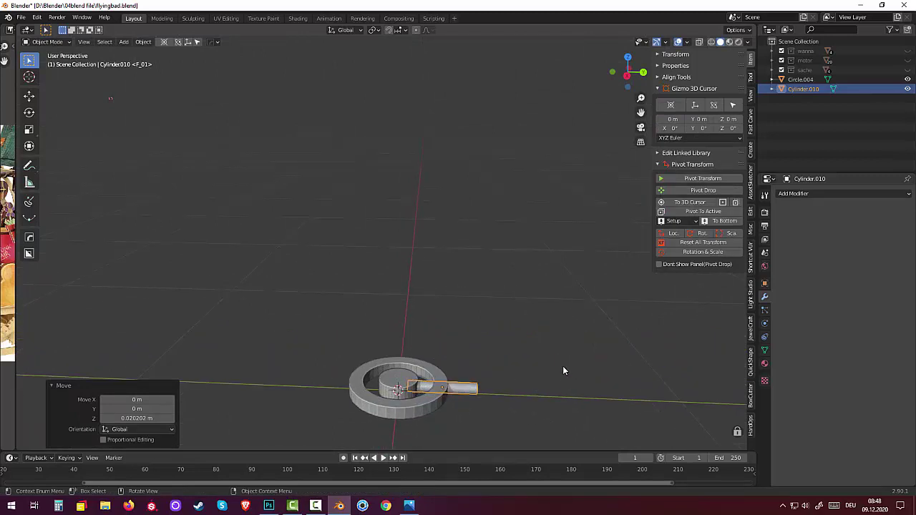
key(s)
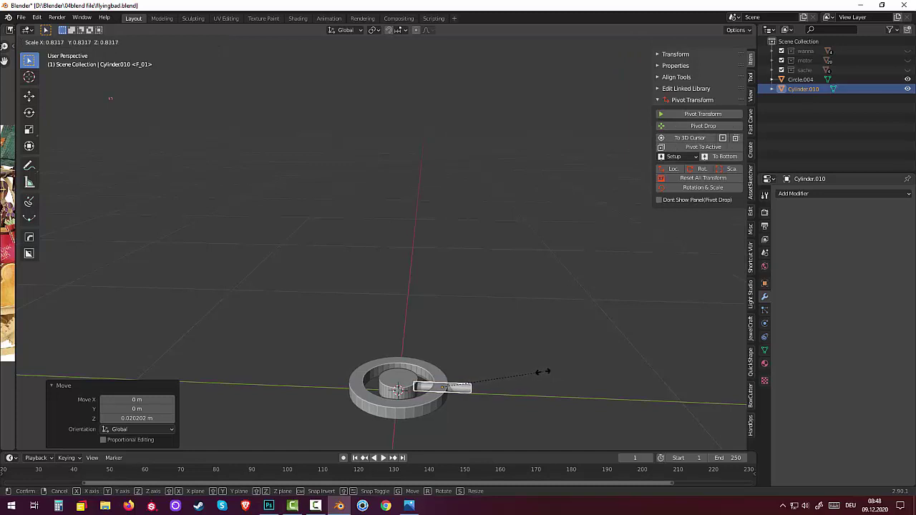
click(543, 372)
click(498, 425)
mouse_move(476, 414)
middle_down()
mouse_move(601, 93)
mouse_move(248, 113)
middle_up()
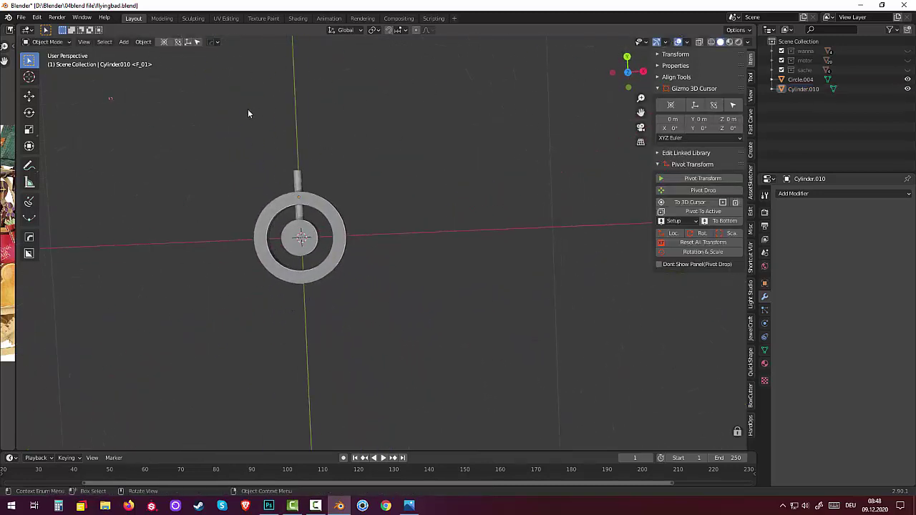
click(298, 185)
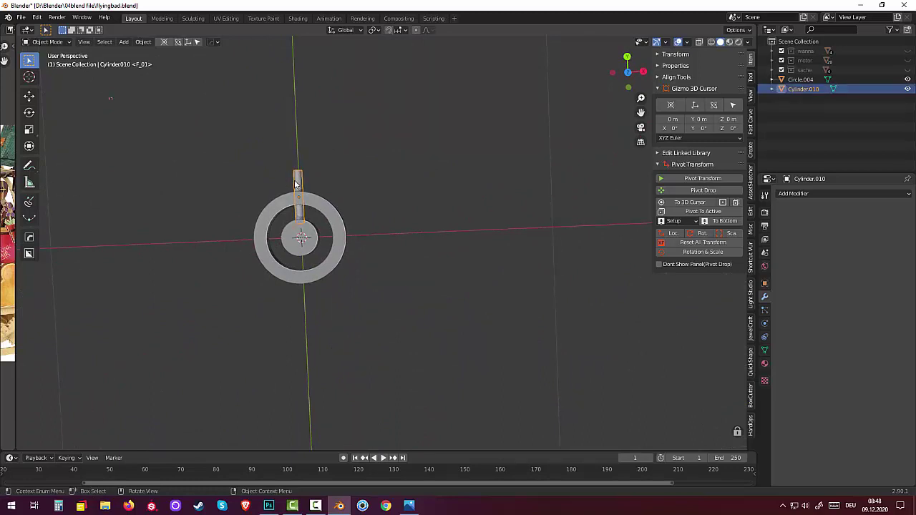
key(KP_7)
scroll(230, 157, up, 2)
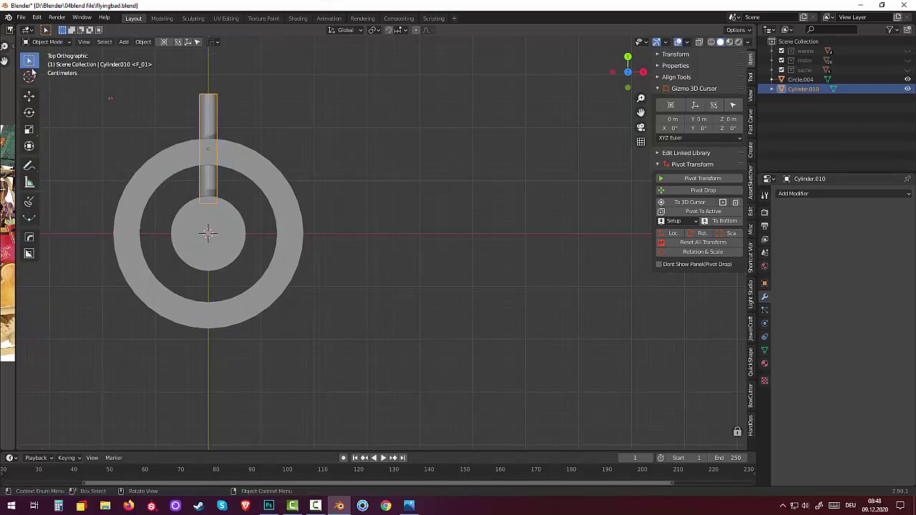
Put the handle in Edit Mode and add one slid edge loop cut.
click(47, 42)
click(43, 61)
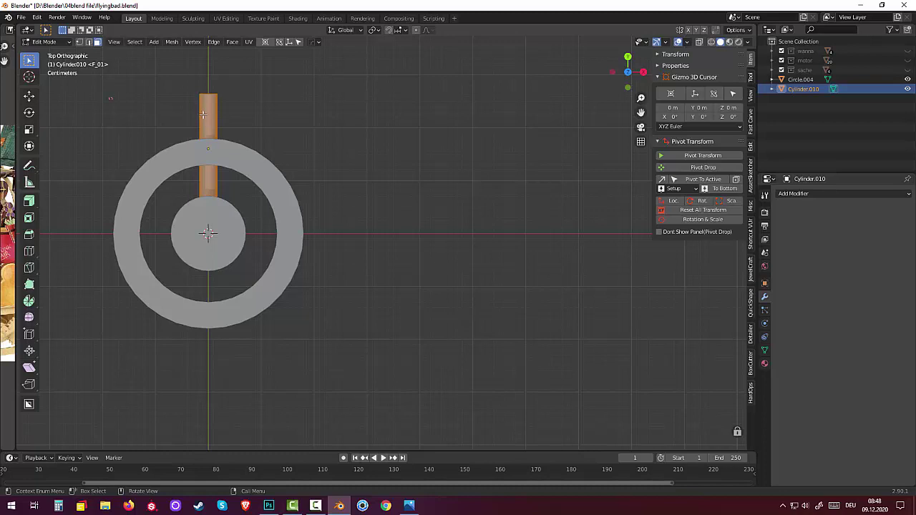
key(ctrl+r)
click(202, 117)
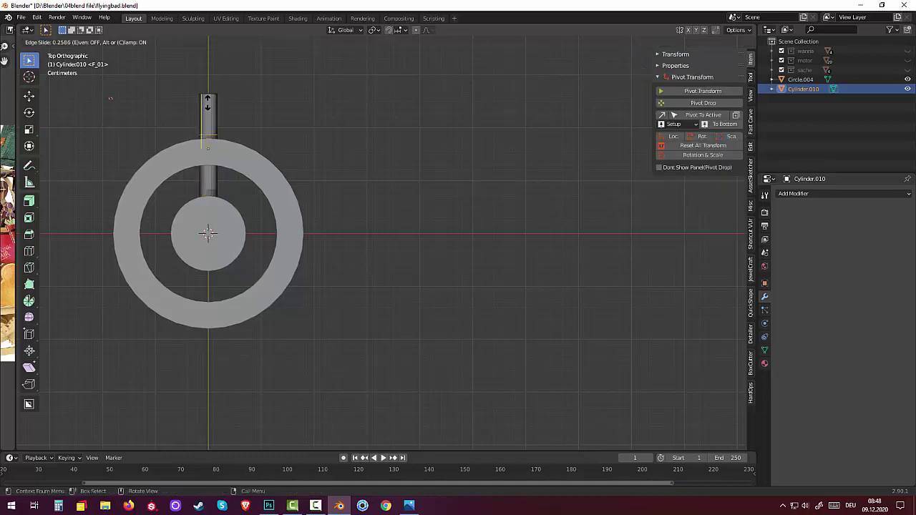
click(208, 102)
Add four evenly spaced loop cuts toward the handle's outer end and select a face loop.
scroll(217, 124, up, 2)
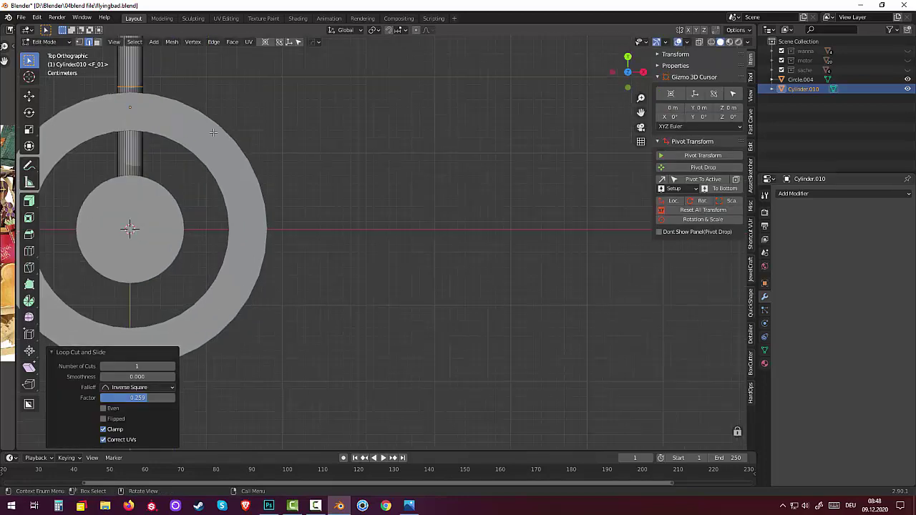
shift+middle_drag(233, 137, 362, 226)
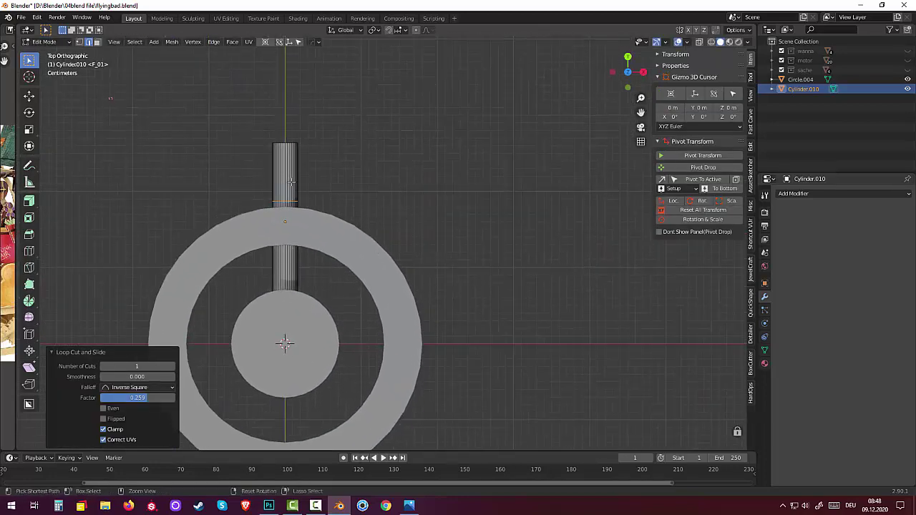
key(ctrl+r)
scroll(292, 183, up, 2)
scroll(292, 183, up, 1)
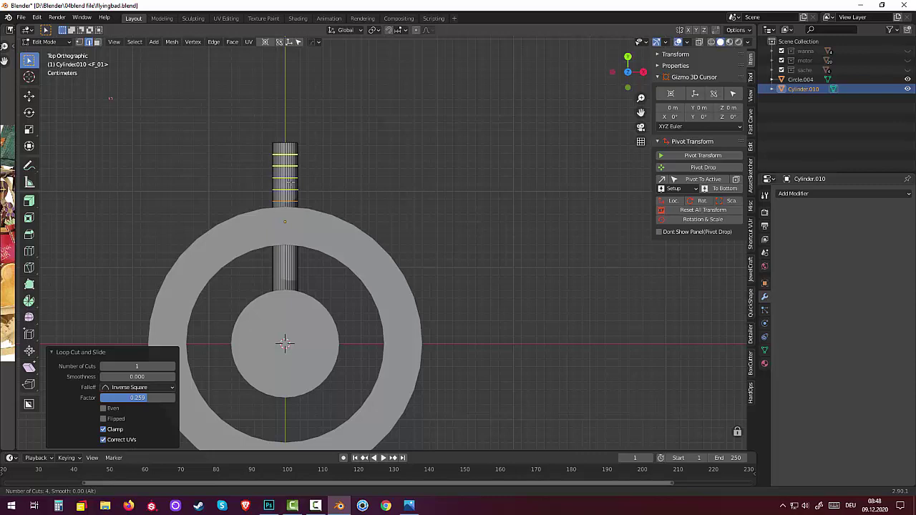
click(290, 182)
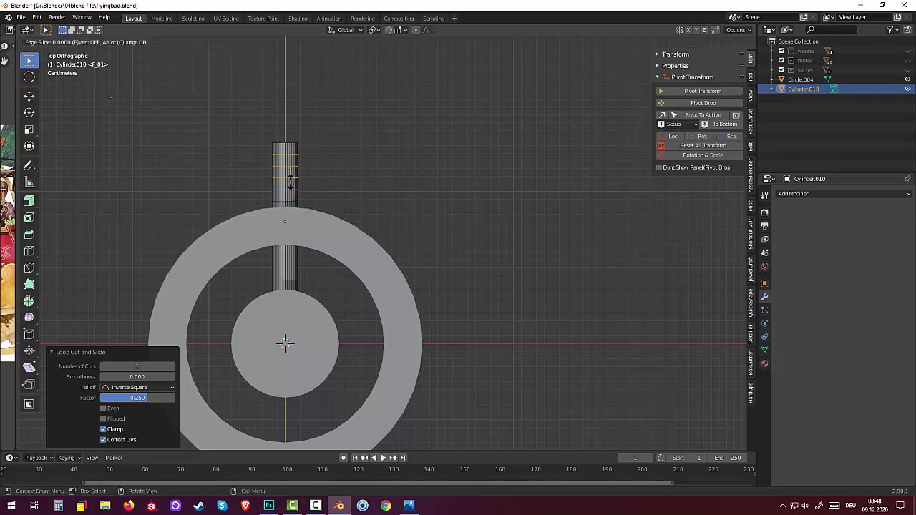
right_click(289, 181)
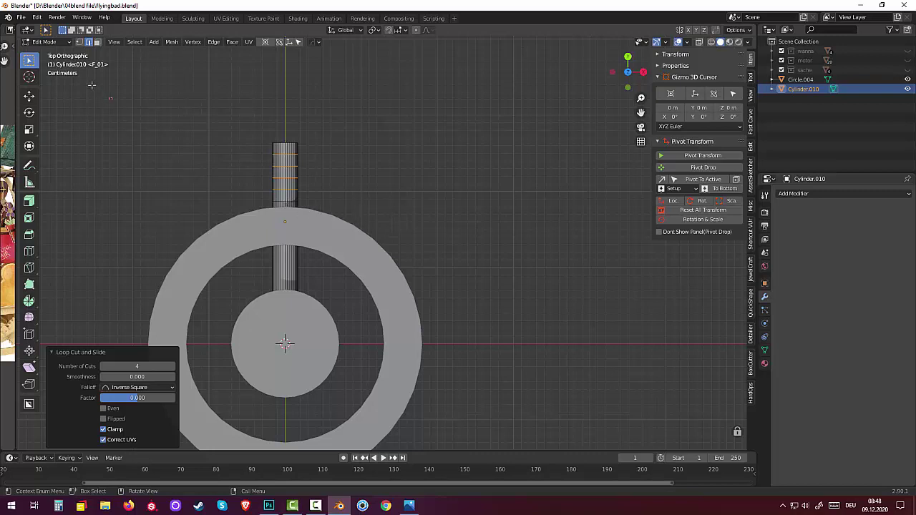
click(98, 42)
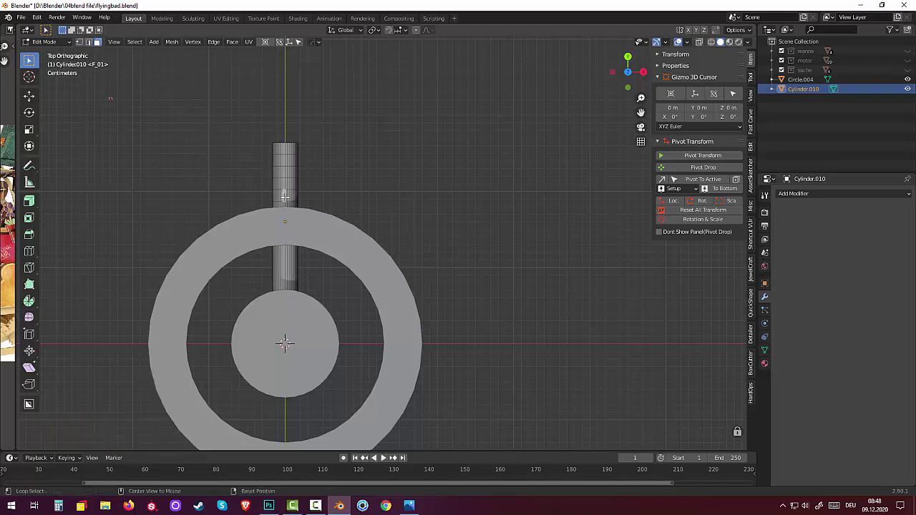
alt+click(285, 196)
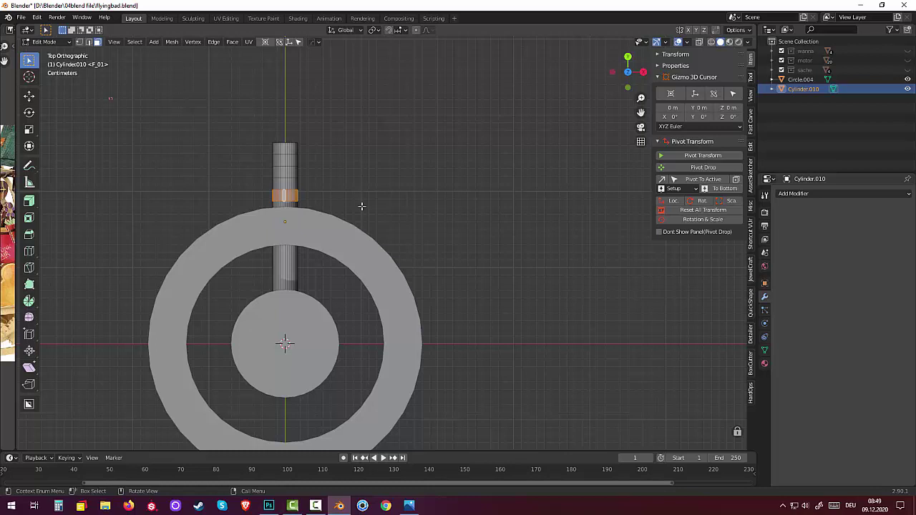
Widen the selected face ring to 1.1147 and extrude it in place.
key(s)
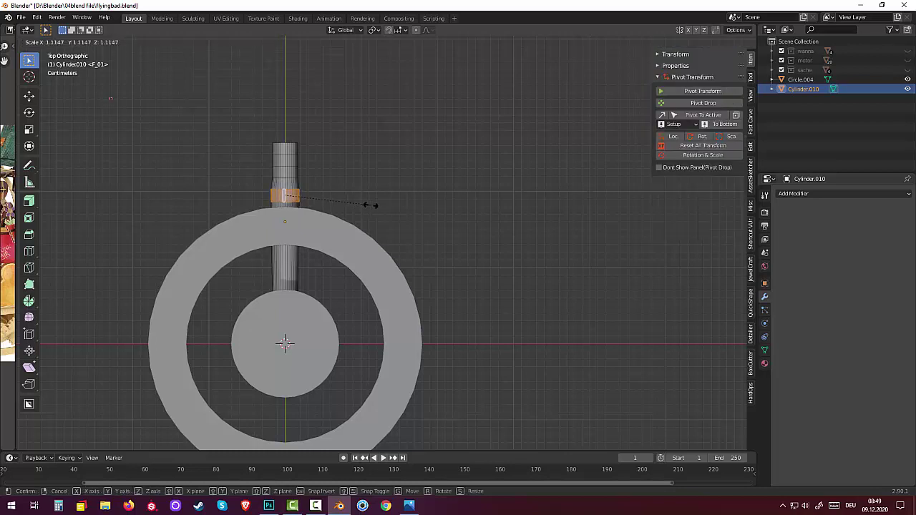
click(370, 205)
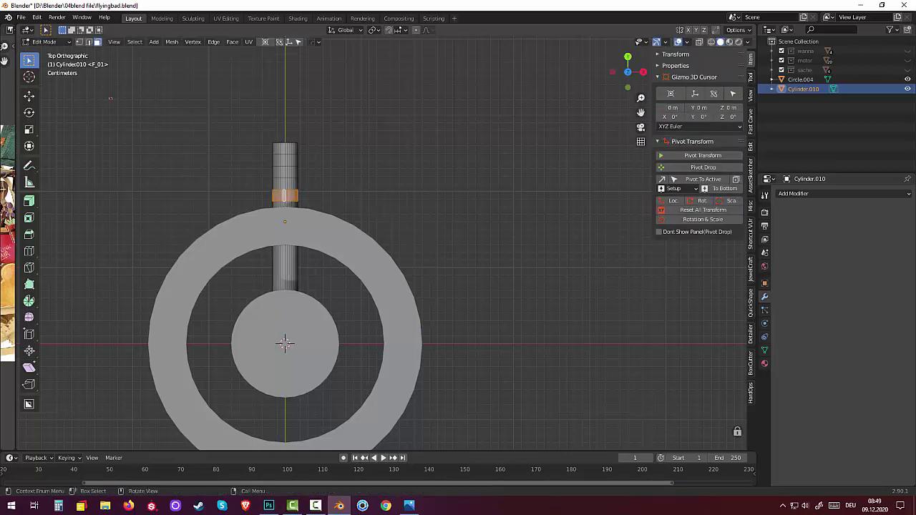
key(e)
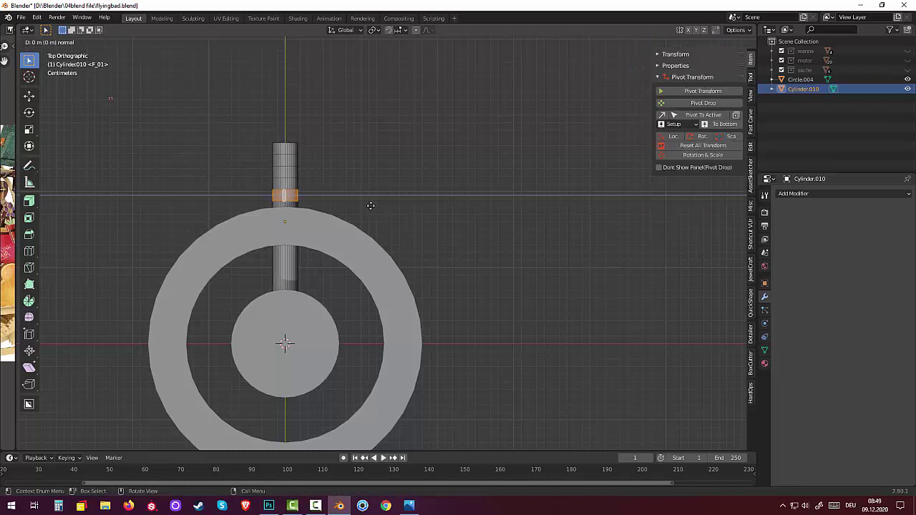
right_click(370, 206)
Inspect the handle in perspective, return to top view, and select a single collar face.
scroll(369, 206, down, 3)
mouse_move(368, 206)
middle_down()
mouse_move(364, 245)
mouse_move(375, 63)
mouse_move(337, 429)
mouse_move(353, 446)
mouse_move(367, 432)
middle_up()
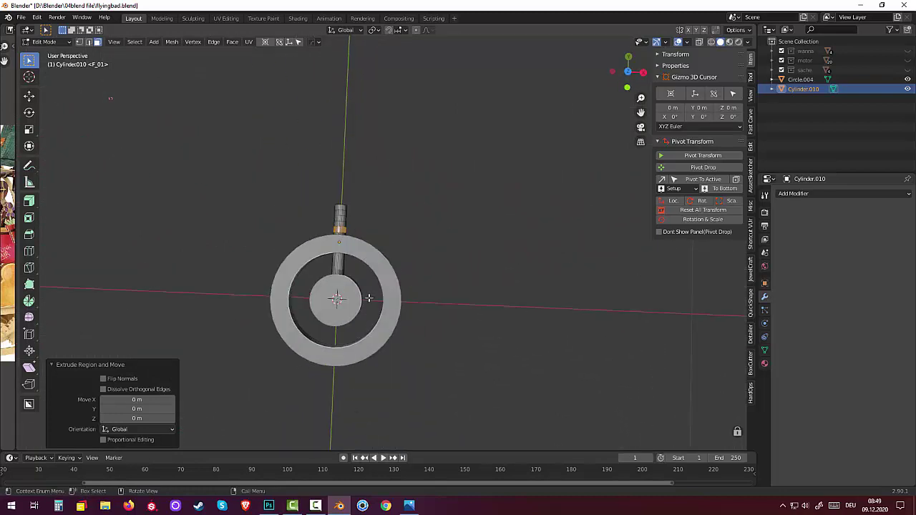
scroll(368, 298, up, 3)
scroll(369, 297, up, 1)
mouse_move(368, 298)
middle_down()
mouse_move(352, 297)
mouse_move(346, 262)
middle_up()
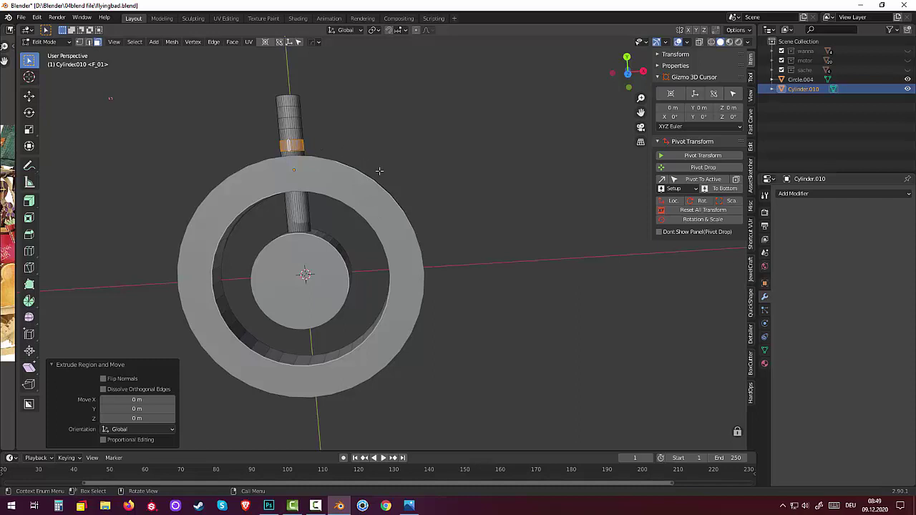
key(KP_7)
scroll(379, 170, up, 5)
scroll(379, 170, down, 3)
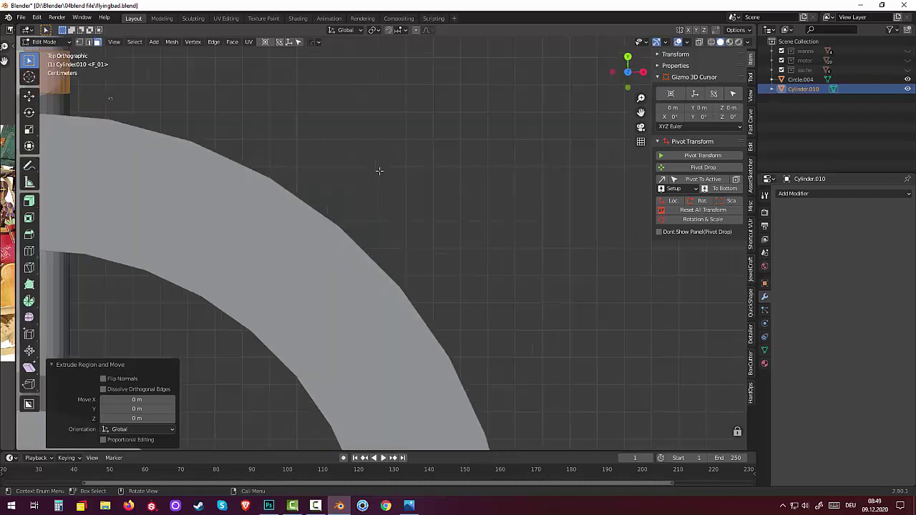
scroll(368, 167, down, 3)
shift+middle_drag(364, 180, 481, 353)
scroll(482, 353, up, 1)
shift+middle_drag(308, 301, 367, 344)
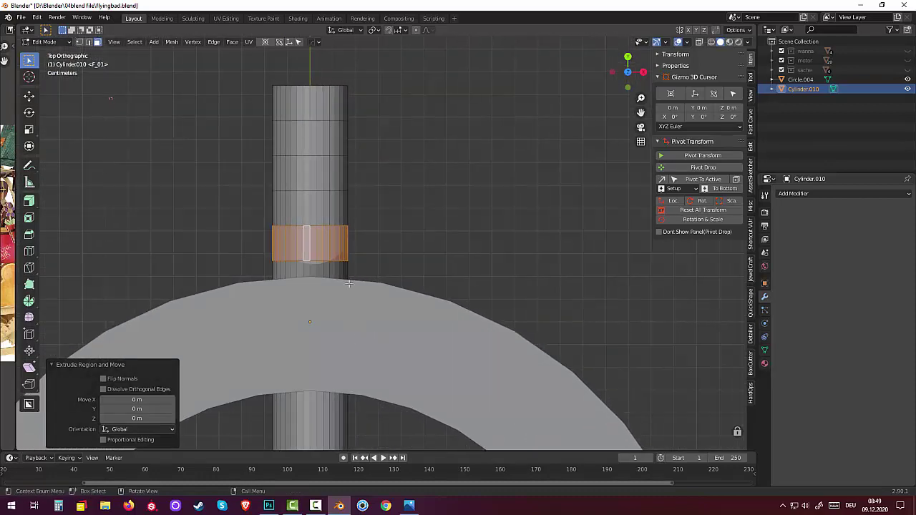
click(322, 247)
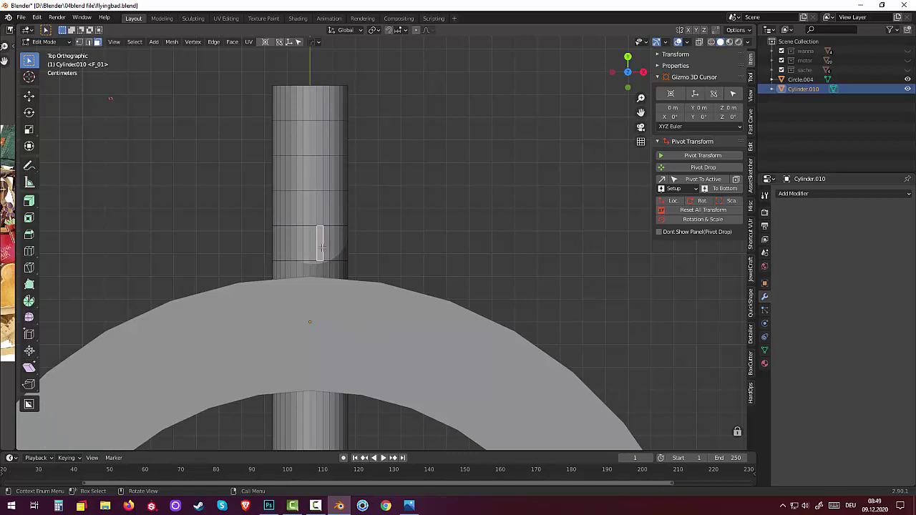
Cut a new edge loop across the handle just above the ring, redoing the first attempt.
key(ctrl+r)
click(319, 244)
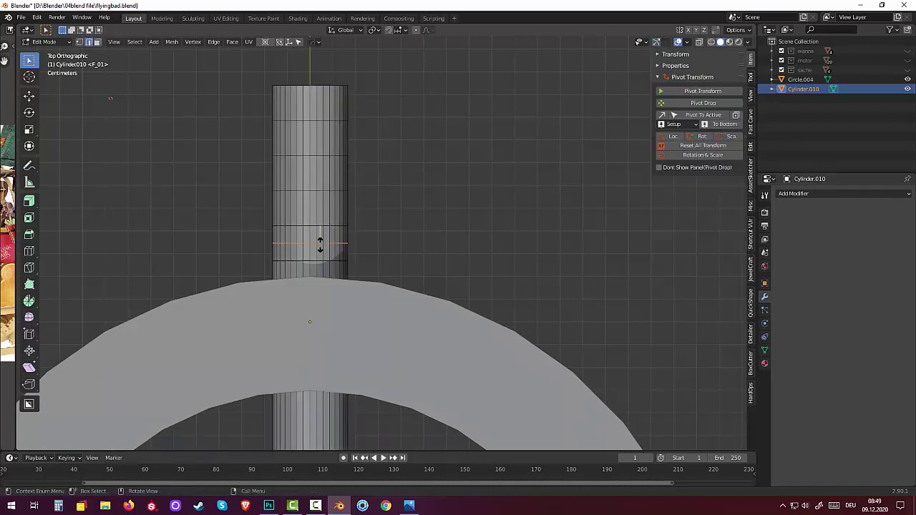
click(316, 234)
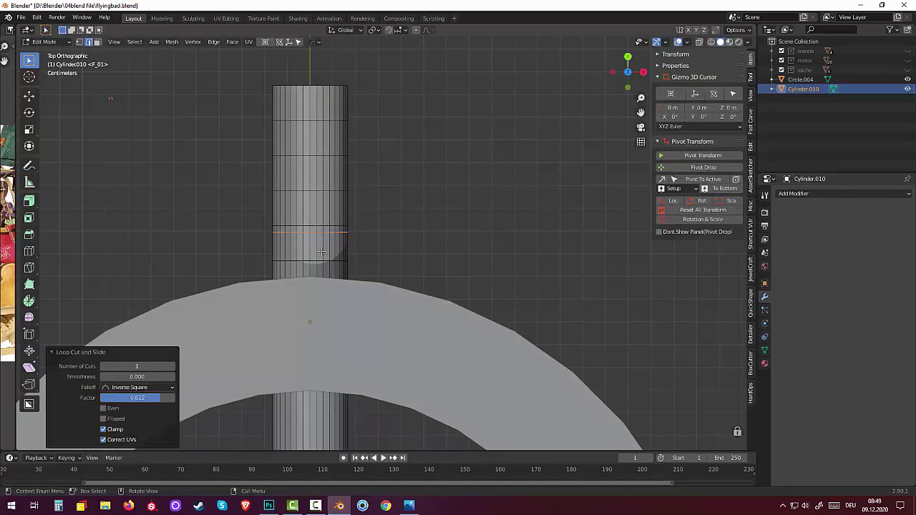
key(ctrl+z)
key(ctrl+r)
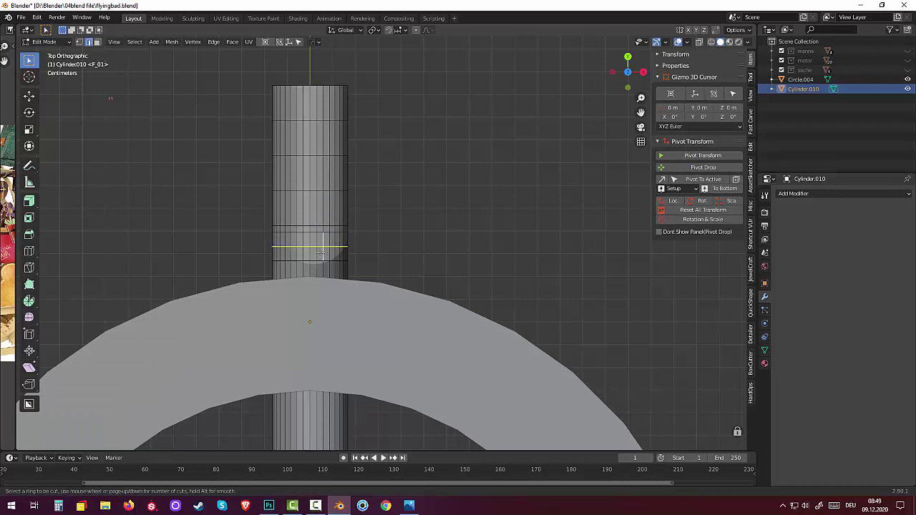
click(320, 247)
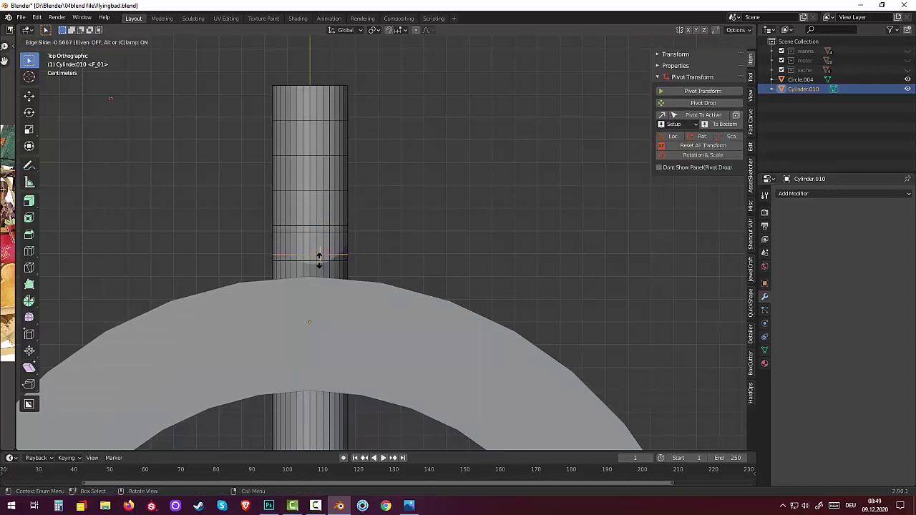
click(319, 257)
key(ctrl+z)
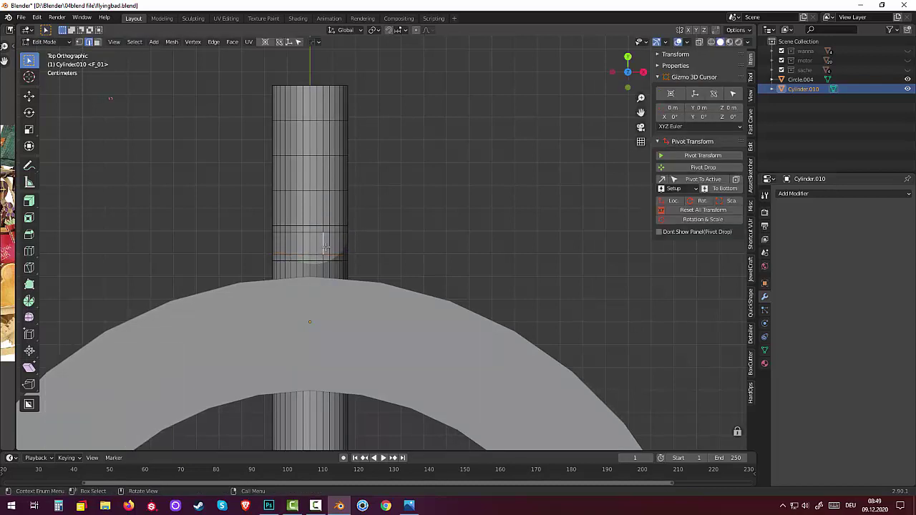
Clear the selection and, in face mode, select the narrow ring of faces around the handle.
alt+click(325, 247)
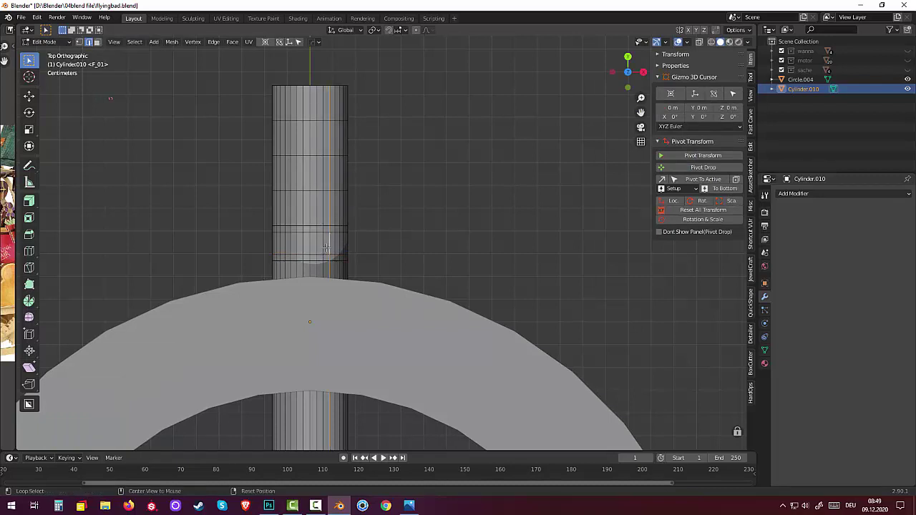
alt+click(324, 245)
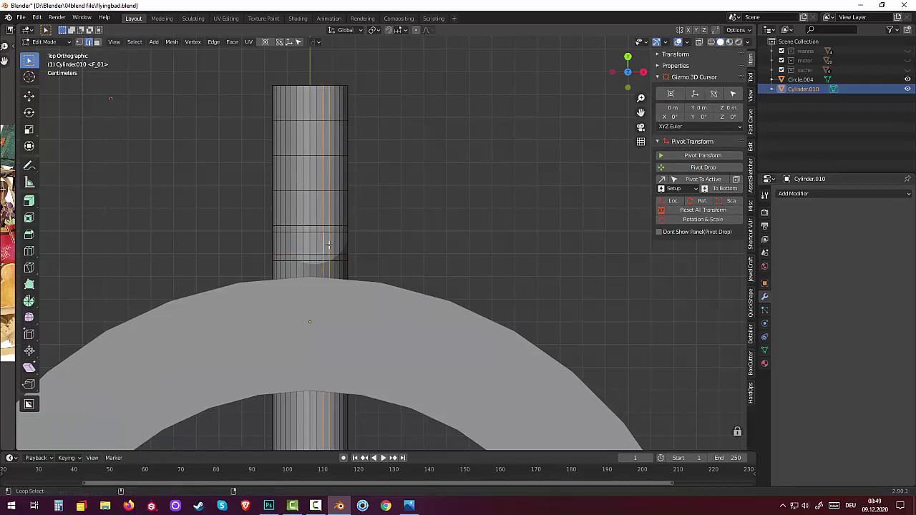
key(alt+a)
key(3)
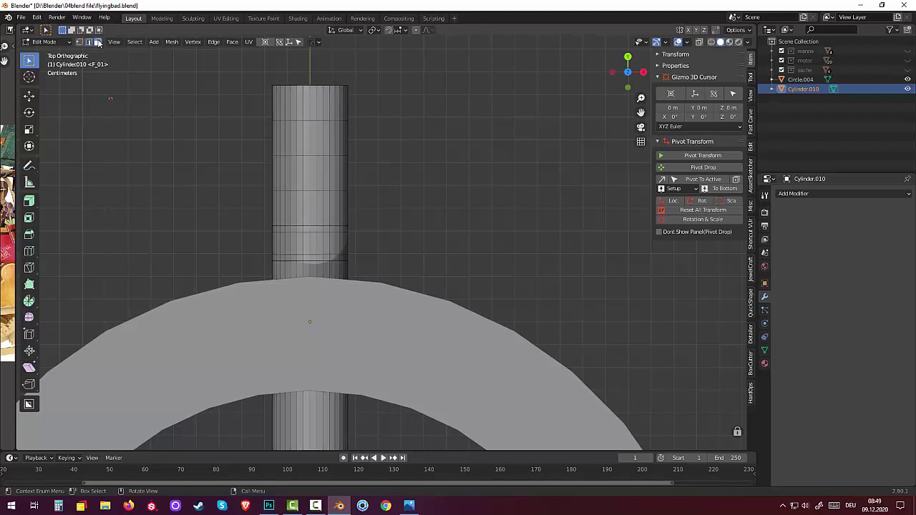
click(321, 245)
alt+click(321, 245)
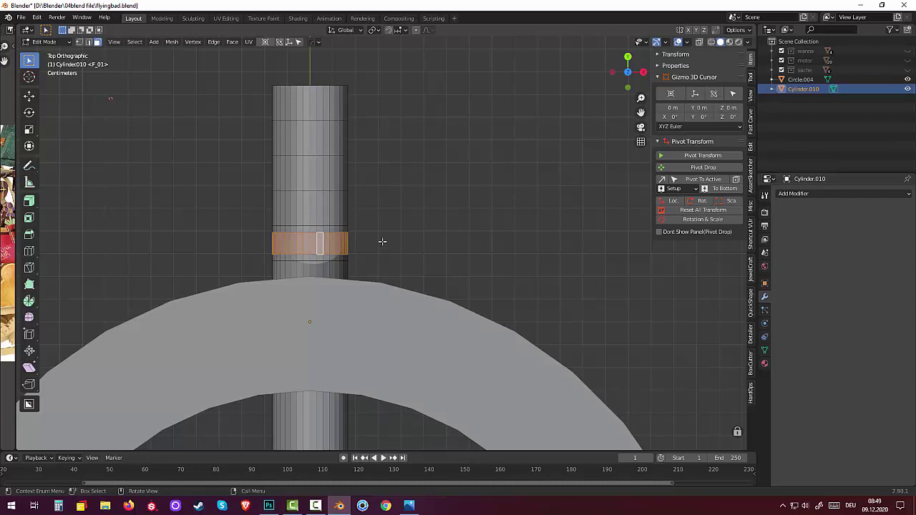
View the wheel from the side, front, then back (numpad 3, 1, Ctrl+1), framing it centrally.
key(KP_3)
scroll(384, 250, down, 1)
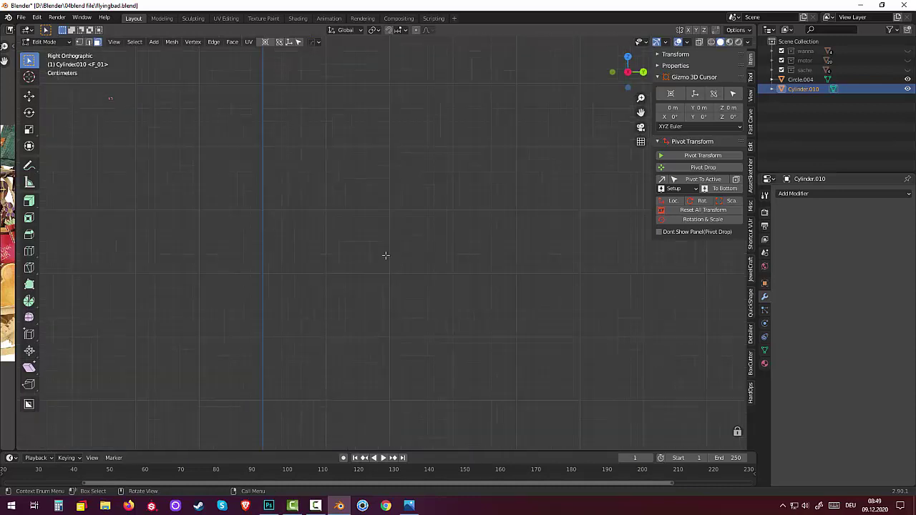
scroll(384, 258, down, 2)
middle_drag(413, 366, 423, 348)
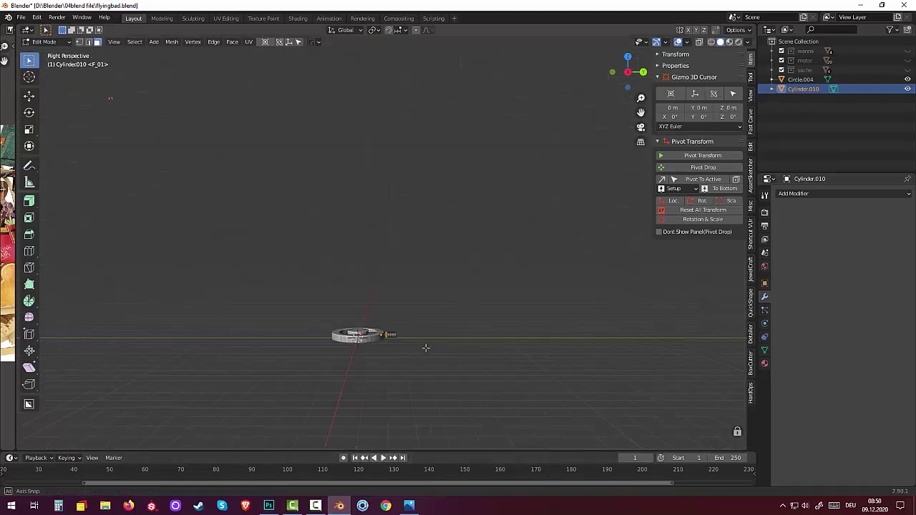
key(KP_1)
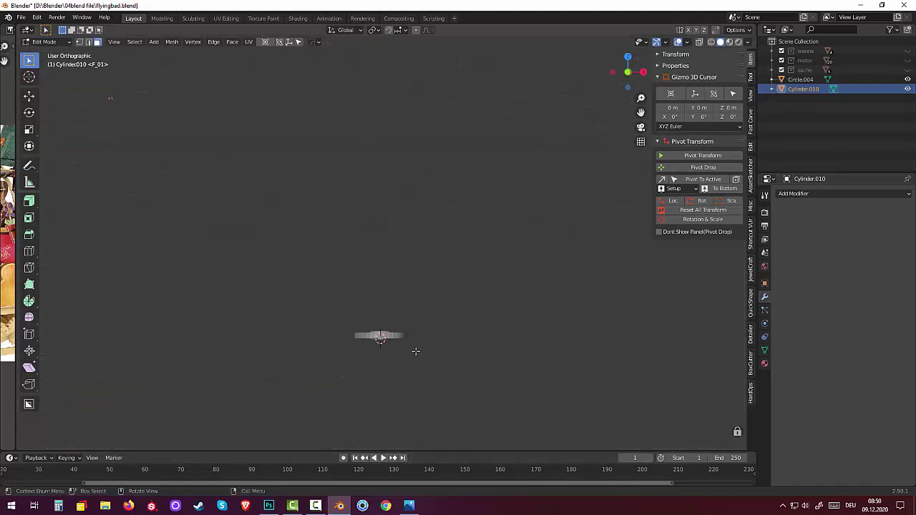
scroll(403, 365, up, 3)
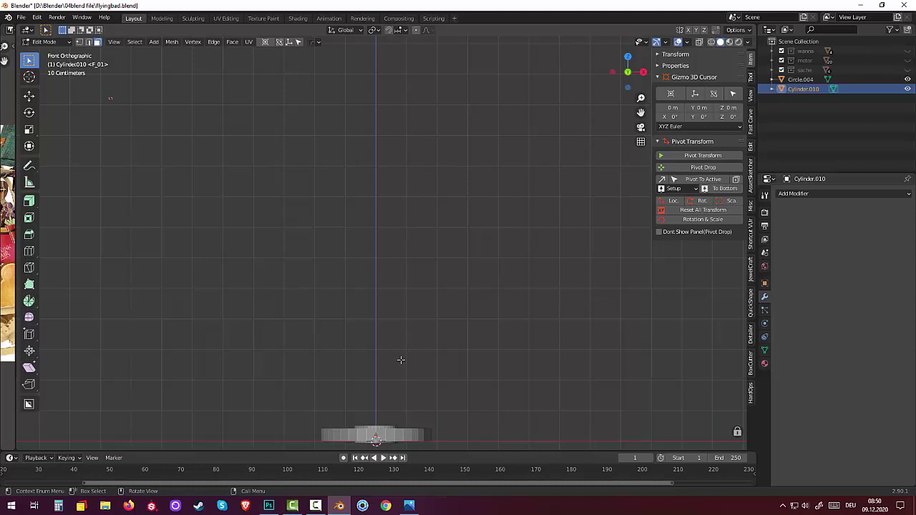
mouse_move(400, 360)
shift+middle_down()
mouse_move(410, 308)
mouse_move(400, 244)
shift+middle_up()
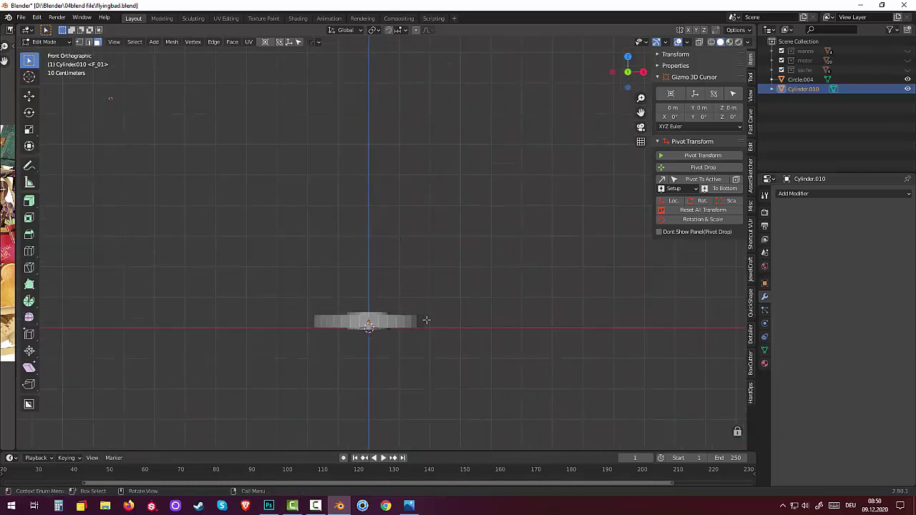
key(ctrl+KP_1)
scroll(429, 350, up, 1)
scroll(429, 359, up, 1)
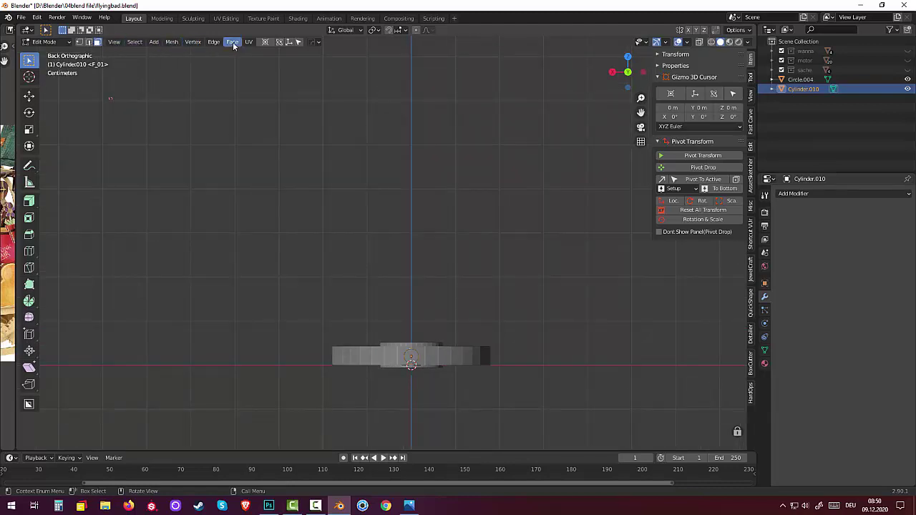
In Object Mode, set the handle cylinder's origin to its geometry.
click(49, 43)
click(53, 54)
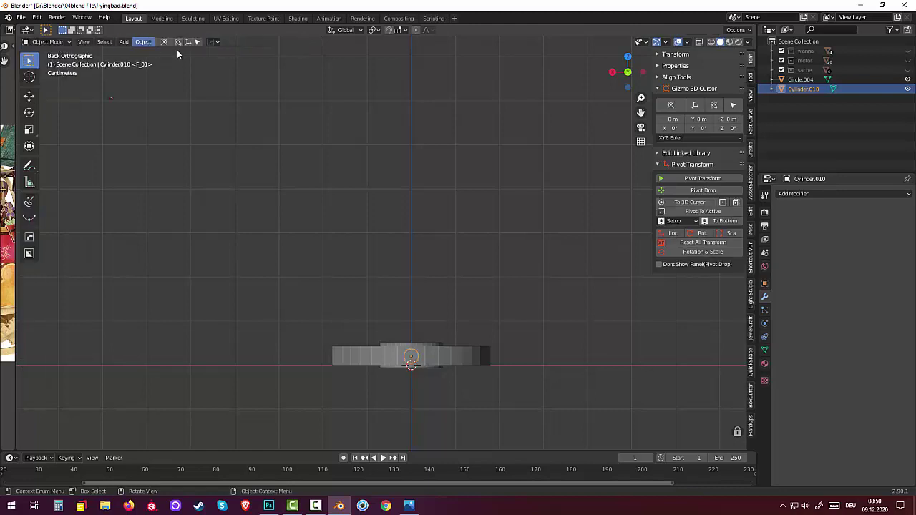
click(143, 41)
mouse_move(158, 62)
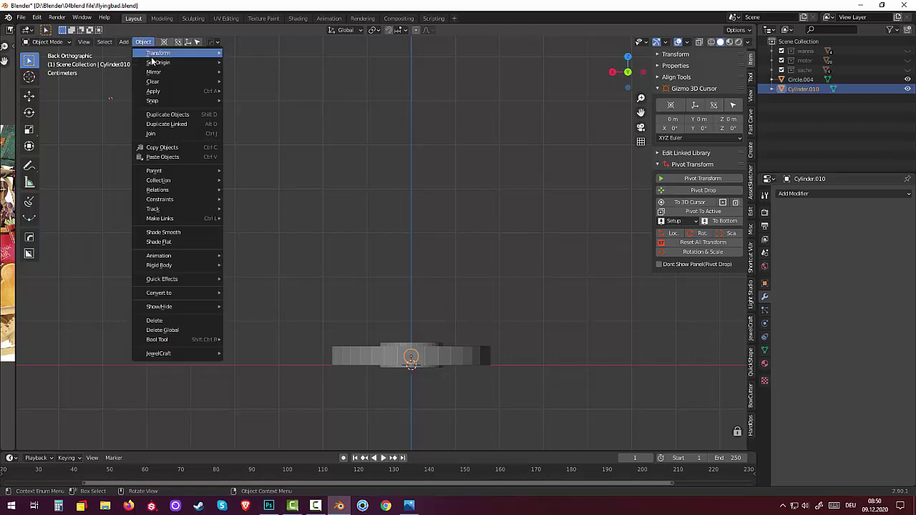
click(250, 73)
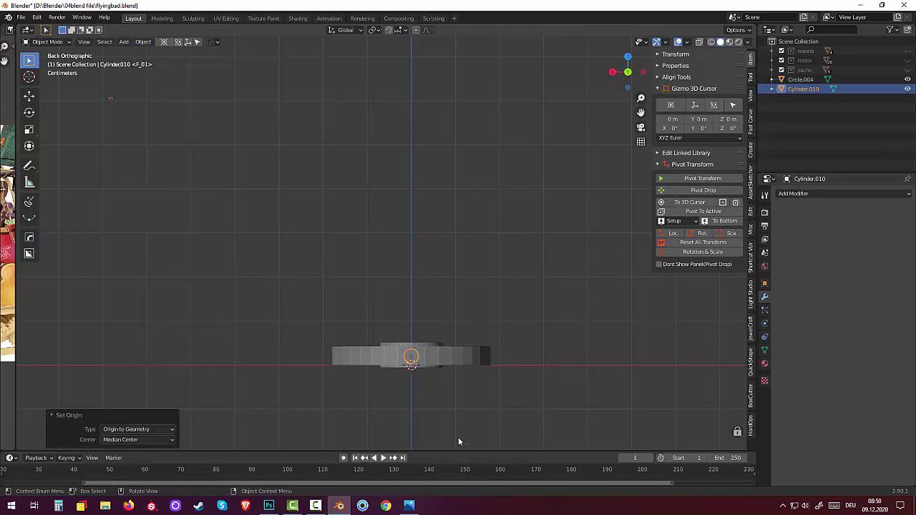
scroll(458, 441, up, 1)
scroll(447, 431, up, 1)
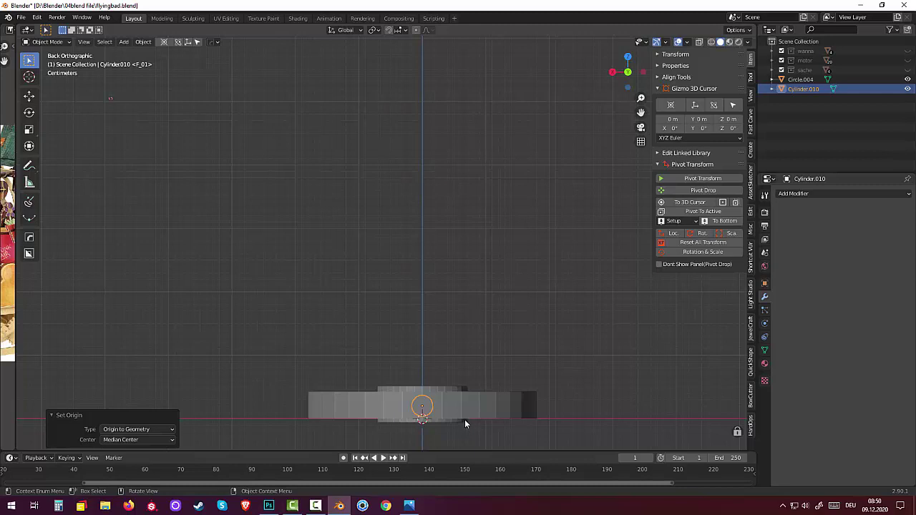
Scale the handle to 1.217 as a trial, inspect it, then undo the scaling.
key(s)
click(480, 395)
mouse_move(480, 396)
middle_down()
mouse_move(370, 439)
mouse_move(360, 382)
mouse_move(382, 360)
mouse_move(416, 284)
middle_up()
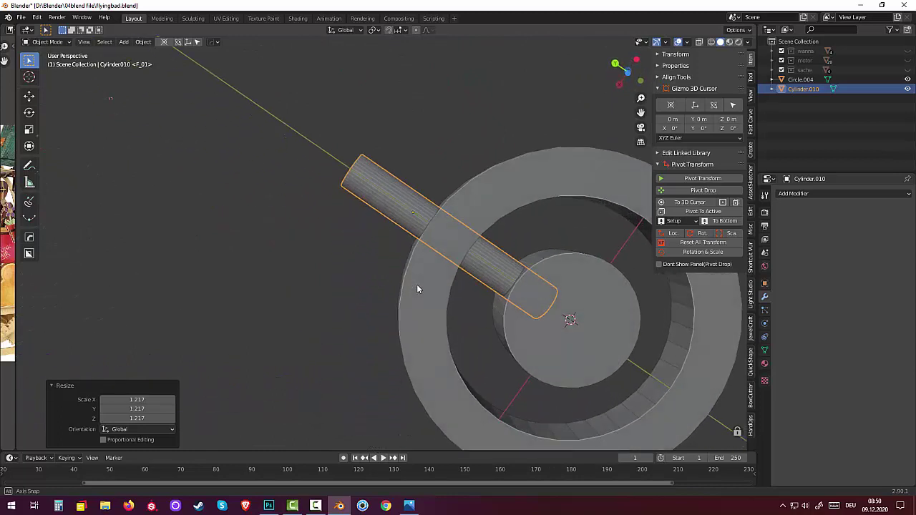
key(ctrl+z)
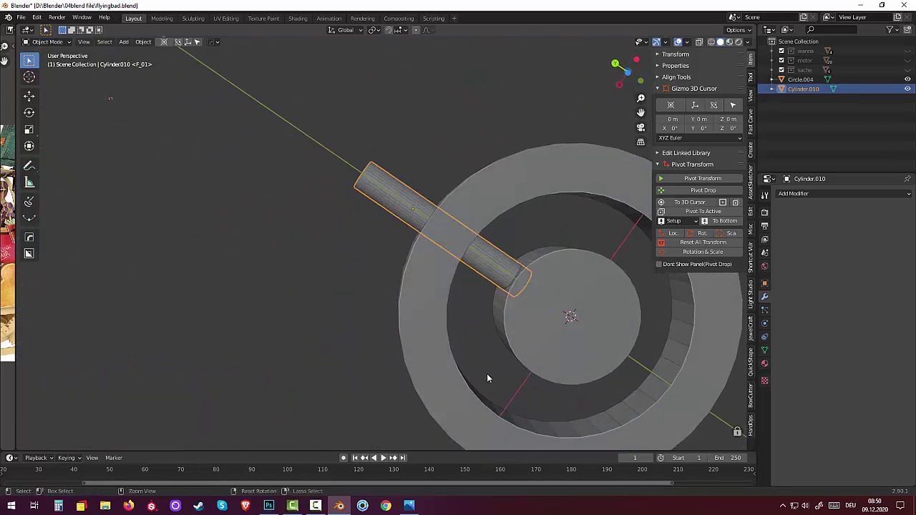
click(50, 42)
In Edit Mode, extrude the collar face band outward about 0.00512 m with Extrude Region.
click(53, 63)
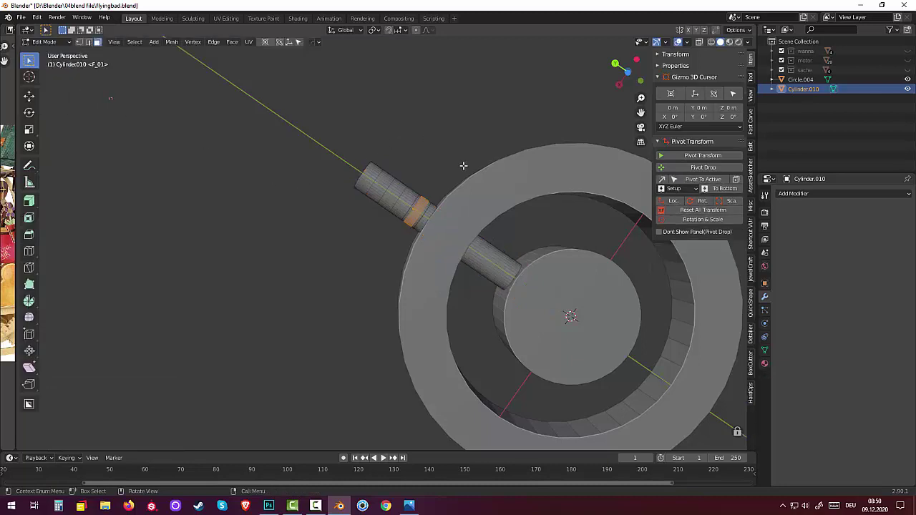
key(s)
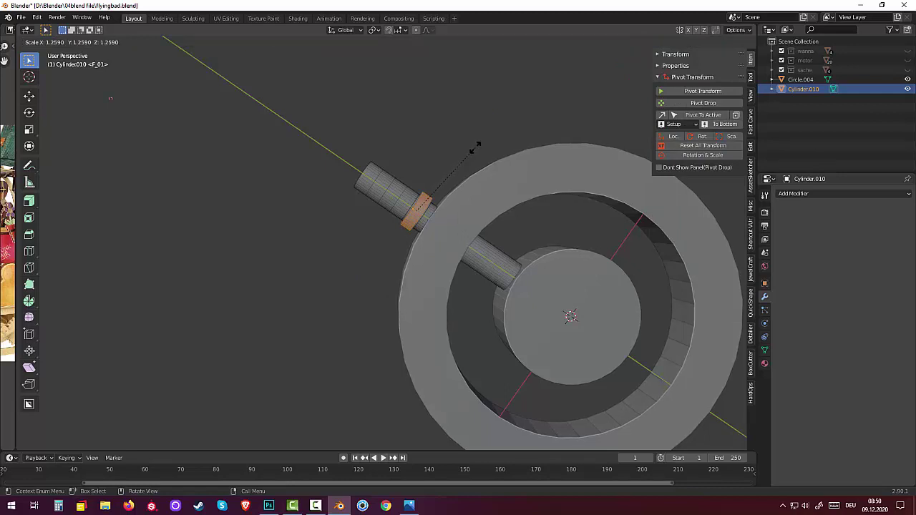
key(Escape)
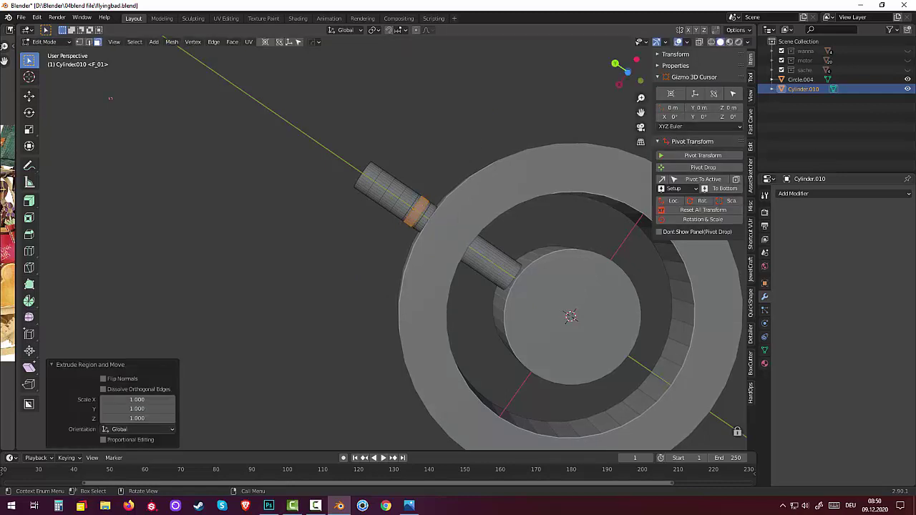
click(29, 200)
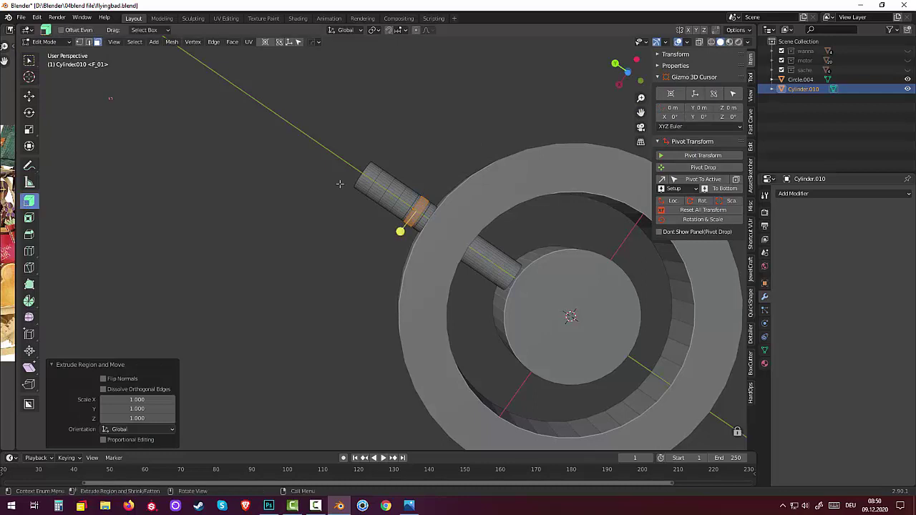
drag(404, 231, 403, 226)
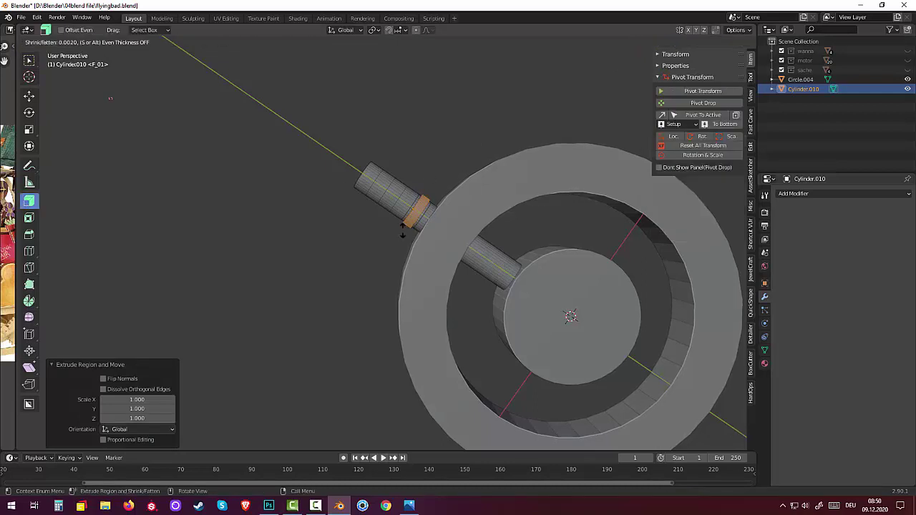
click(403, 227)
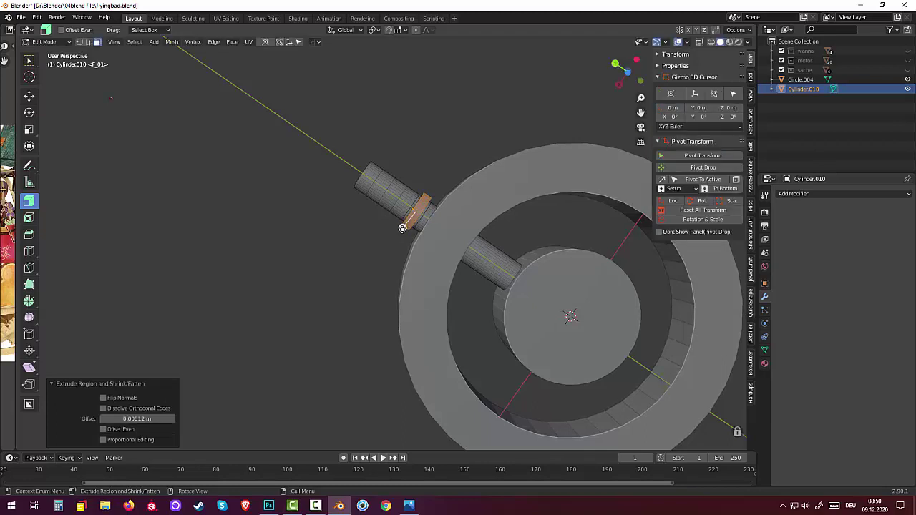
mouse_move(419, 196)
middle_down()
mouse_move(457, 228)
mouse_move(427, 270)
middle_up()
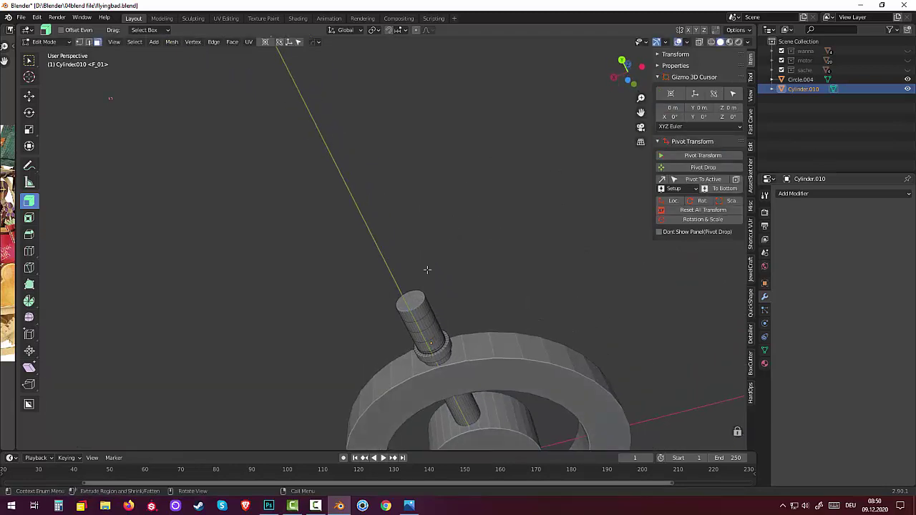
Shrink the handle's top face to 0.796 and begin bevelling its edges.
click(412, 299)
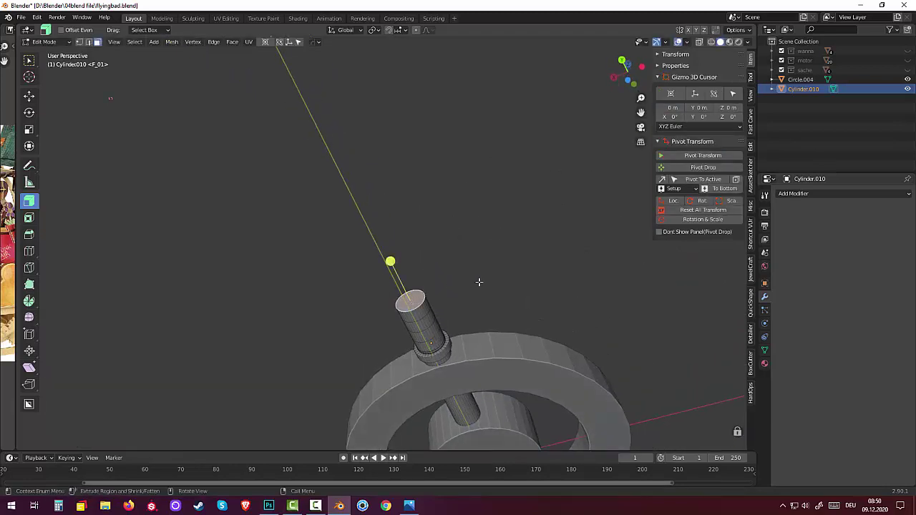
key(s)
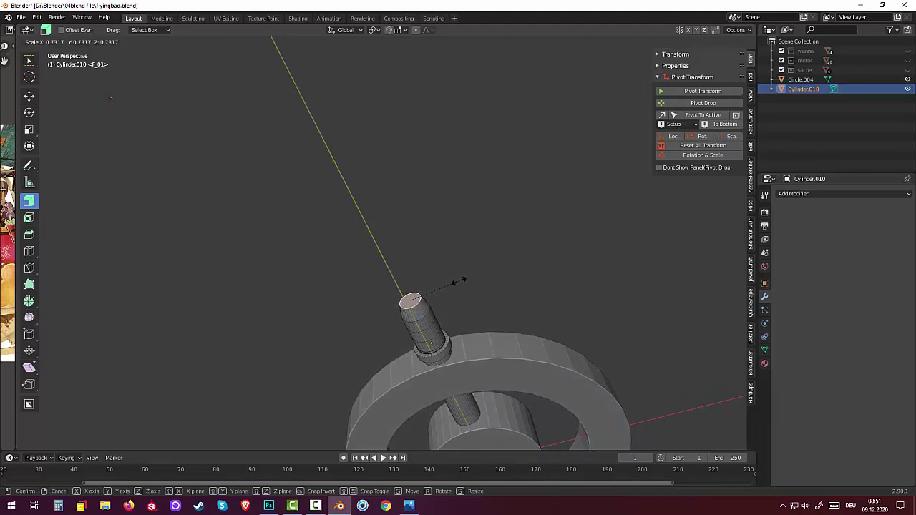
click(464, 282)
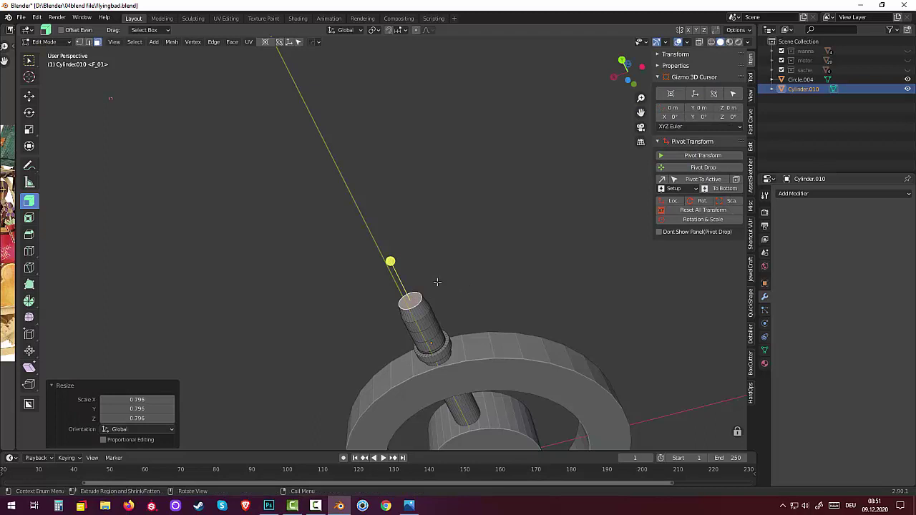
key(ctrl)
key(ctrl+b)
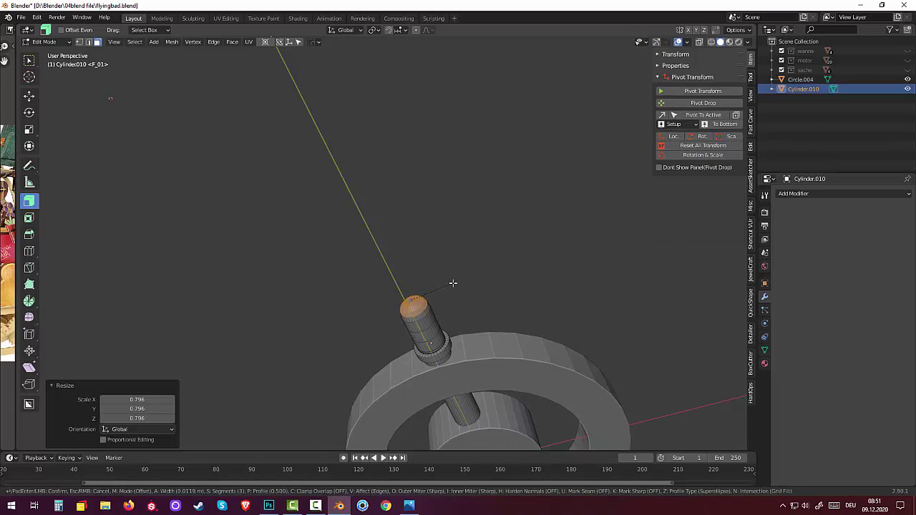
click(454, 283)
middle_drag(462, 299, 428, 246)
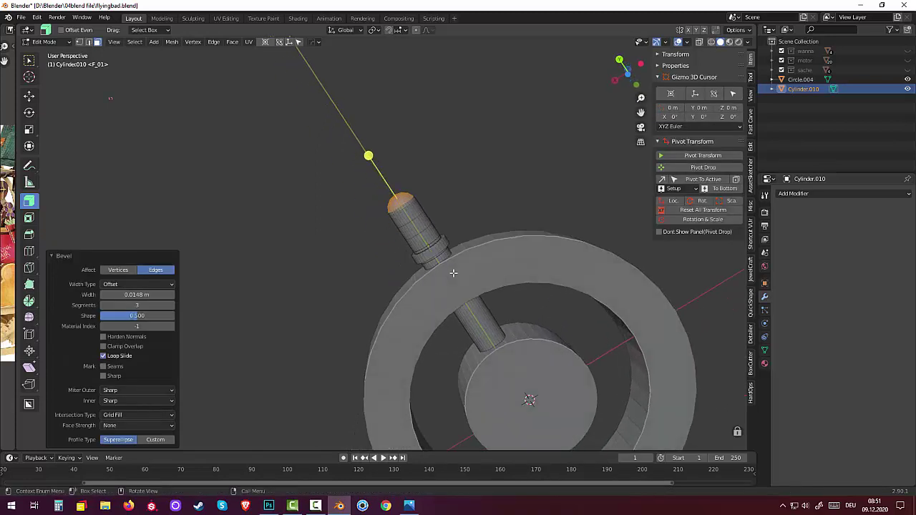
click(425, 228)
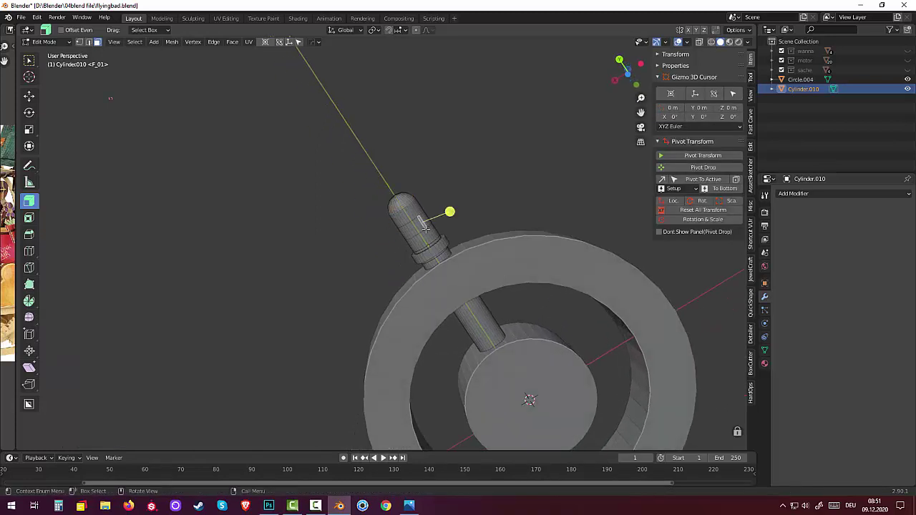
click(90, 42)
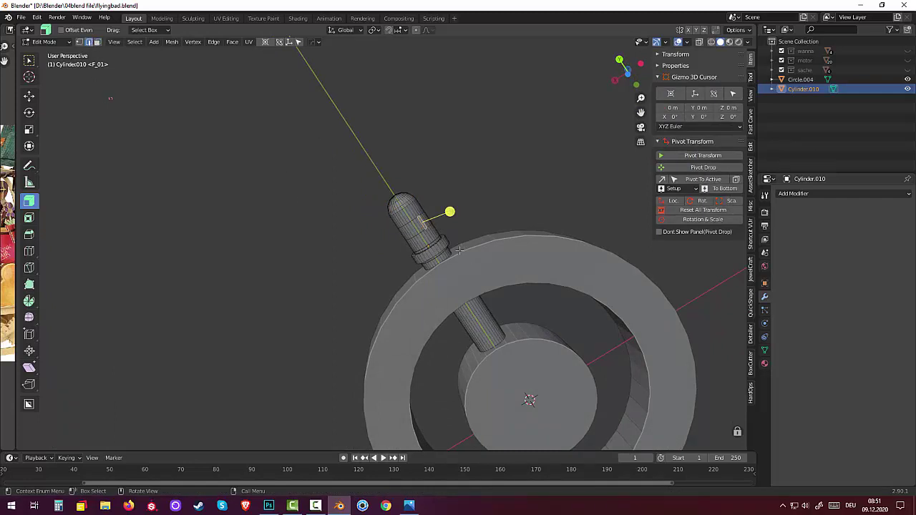
click(416, 220)
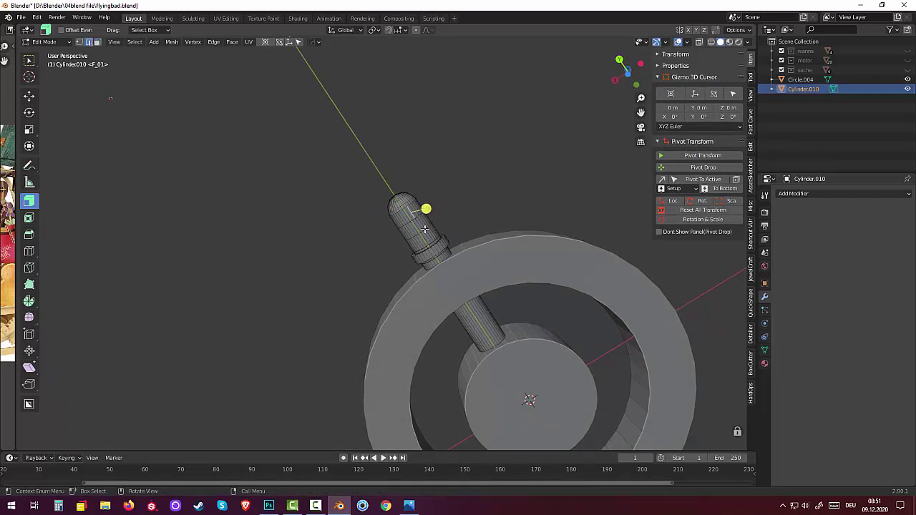
click(424, 229)
middle_drag(425, 229, 418, 223)
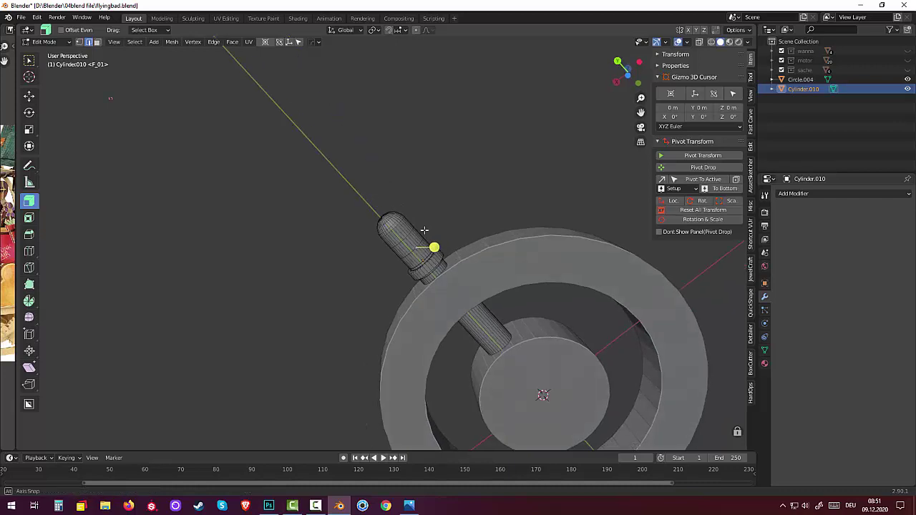
click(409, 216)
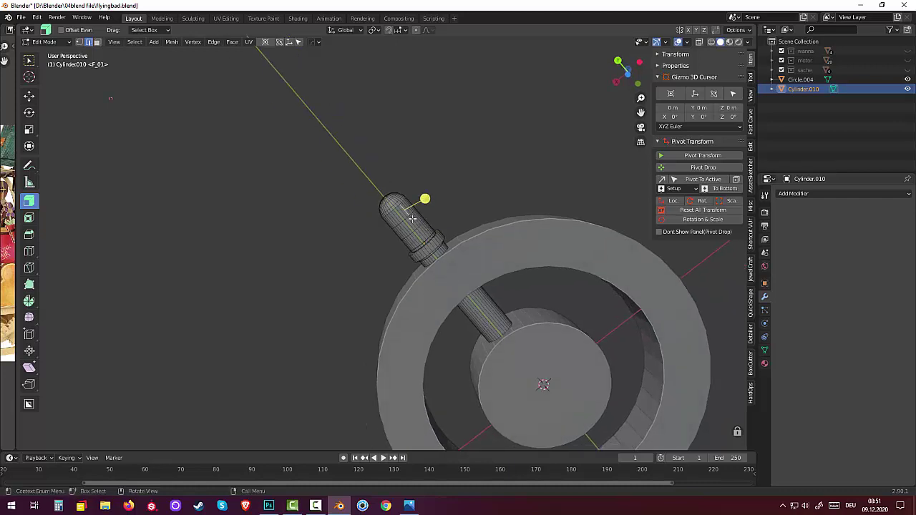
click(413, 219)
scroll(440, 233, down, 3)
scroll(440, 234, down, 1)
middle_drag(440, 234, 438, 226)
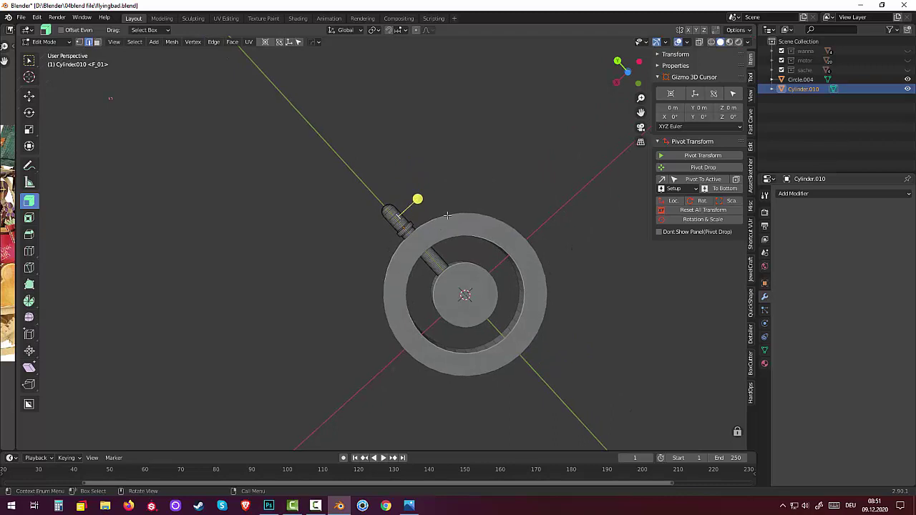
scroll(384, 194, up, 4)
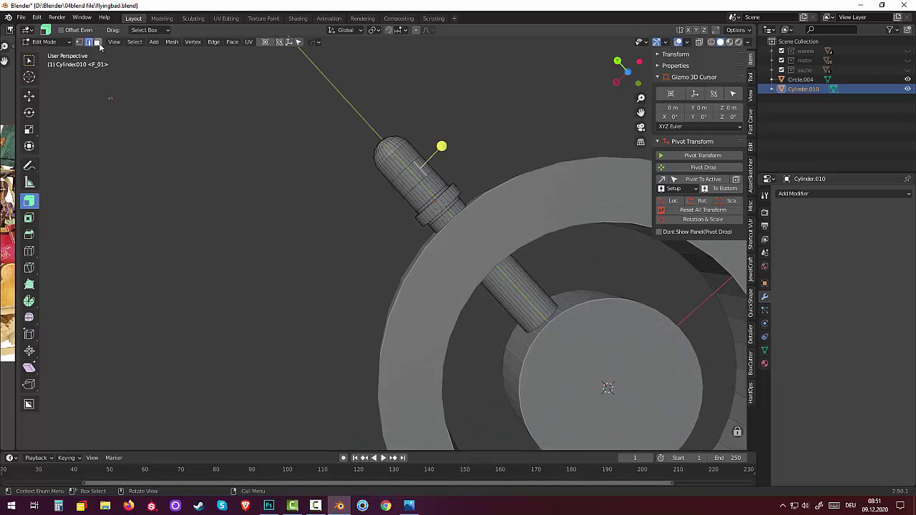
Select the collar face loop plus neighbours and move it about 0.036 m along Y toward the ring.
click(97, 42)
click(439, 208)
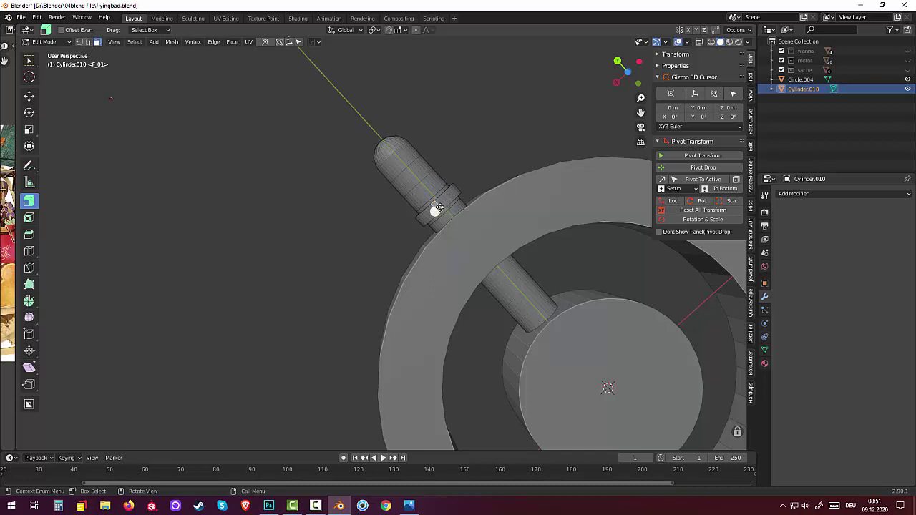
alt+click(439, 205)
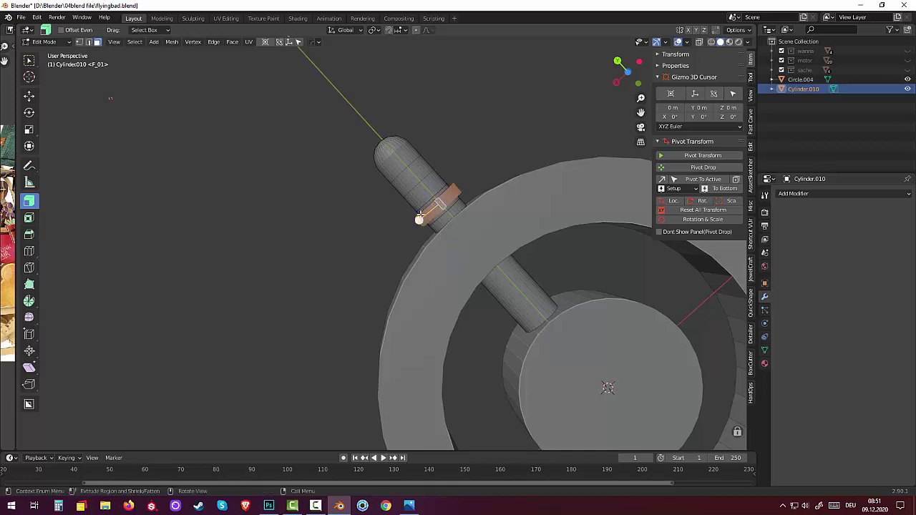
key(ctrl+KP_Add)
key(ctrl+KP_Add)
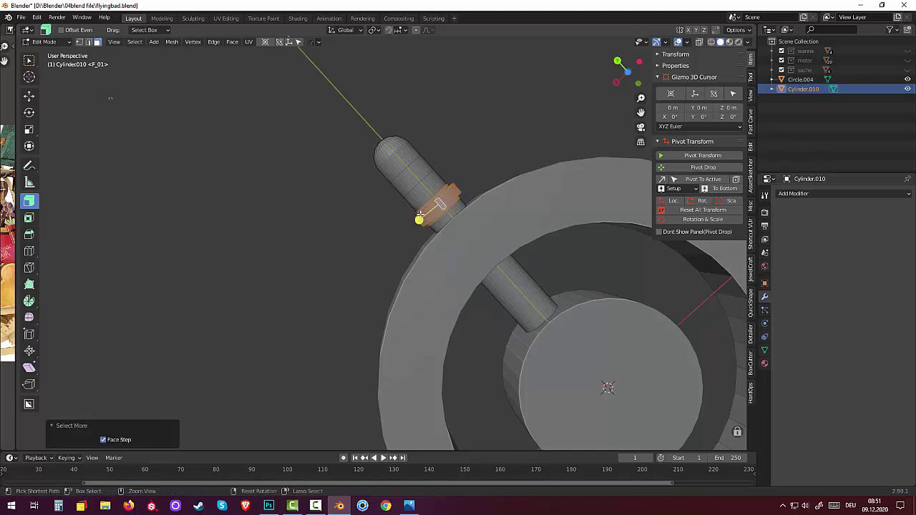
middle_drag(425, 145, 418, 212)
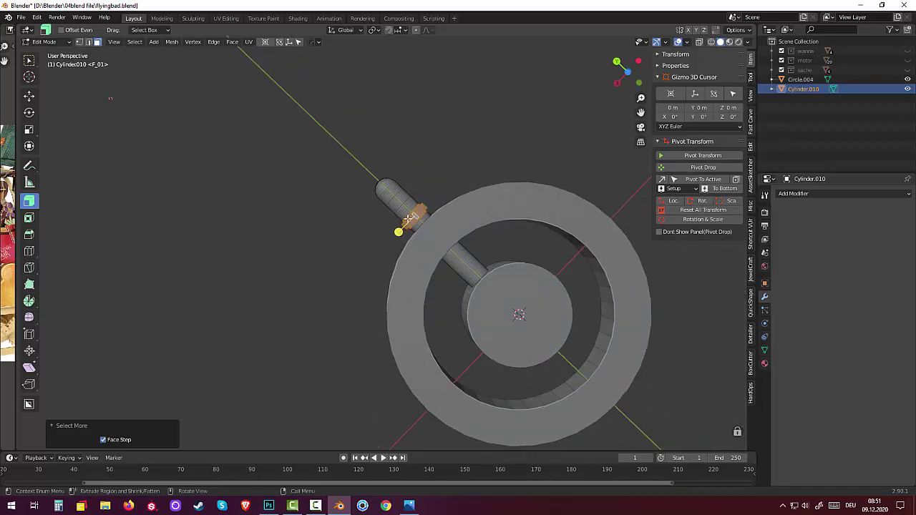
key(g)
key(y)
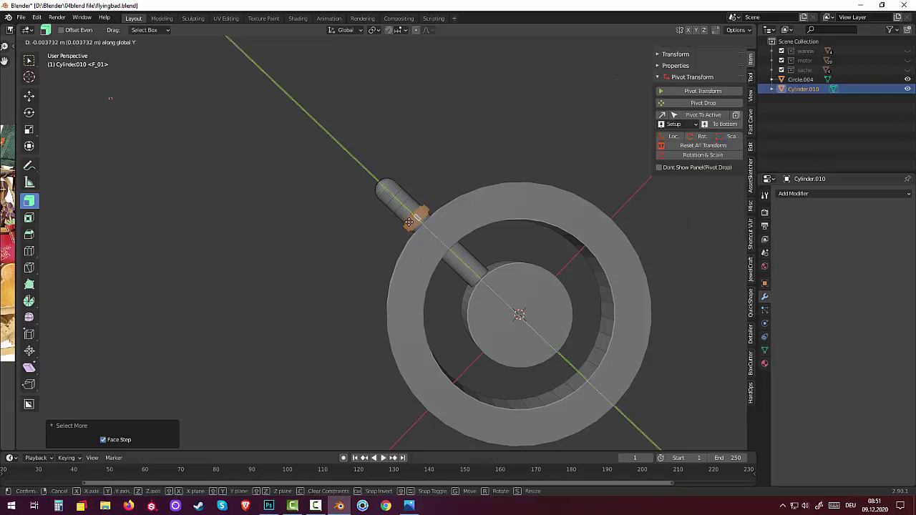
click(408, 222)
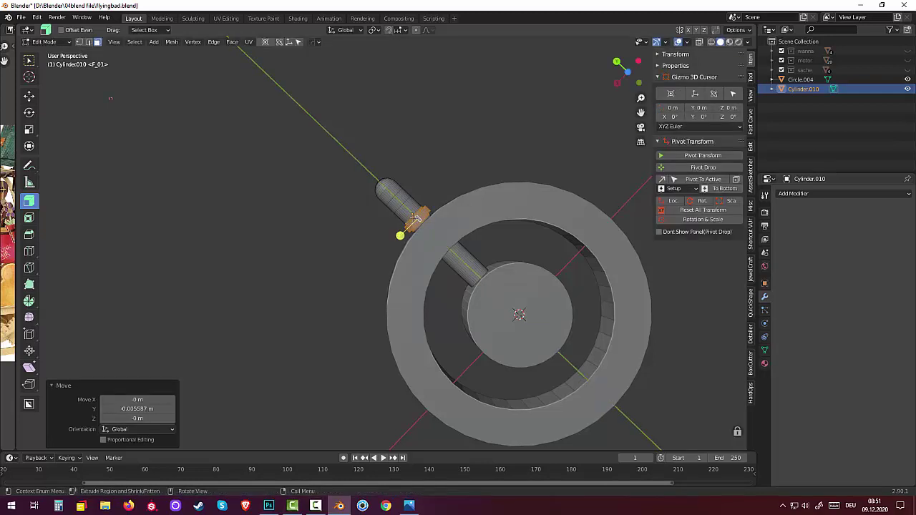
Deselect the collar and, in edge mode, select an edge loop around the handle.
middle_drag(417, 228, 428, 248)
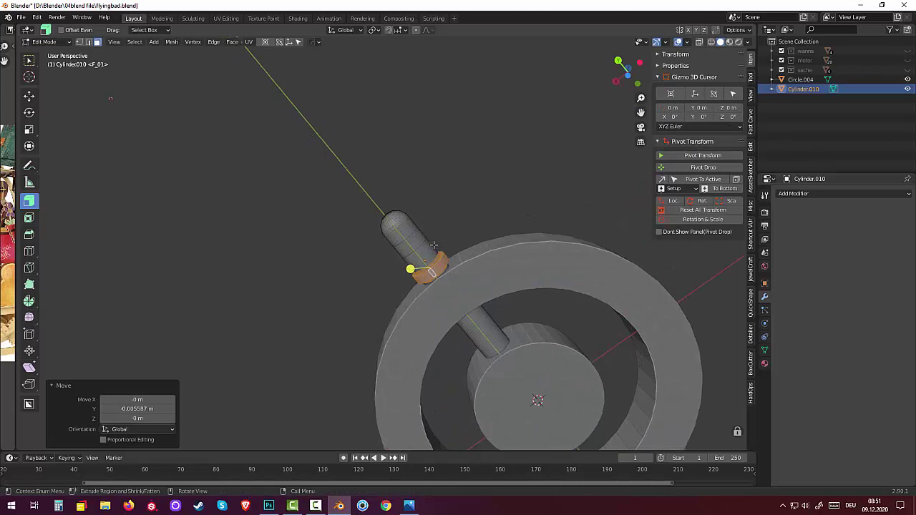
click(420, 248)
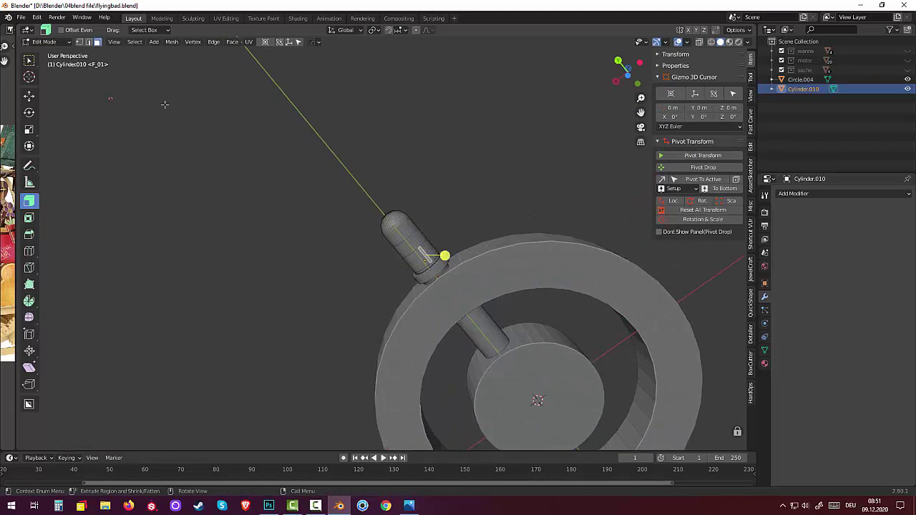
click(89, 42)
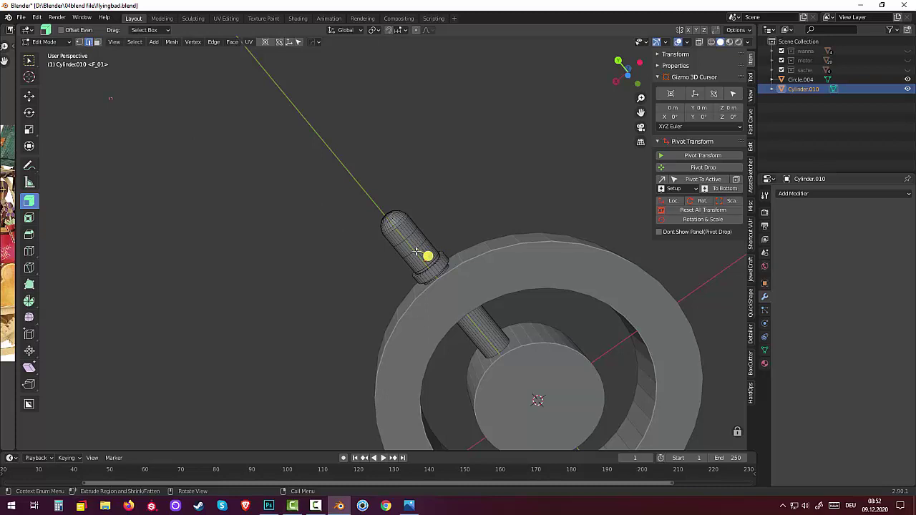
alt+click(416, 251)
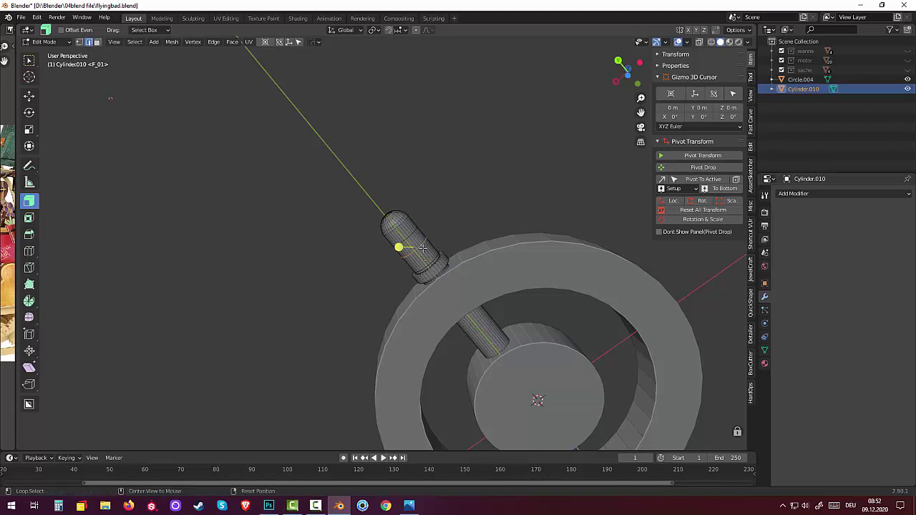
Dissolve the selected handle loop, then try dissolving a second edge loop and undo it.
key(x)
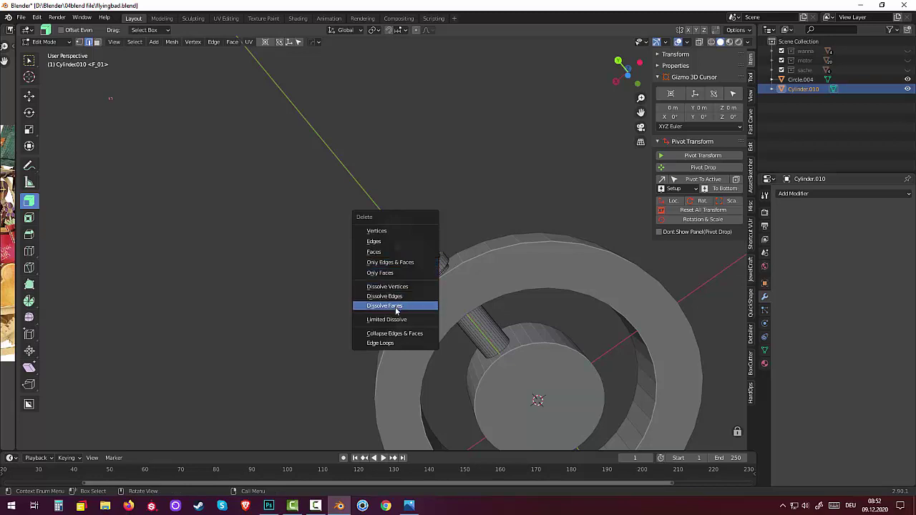
click(393, 305)
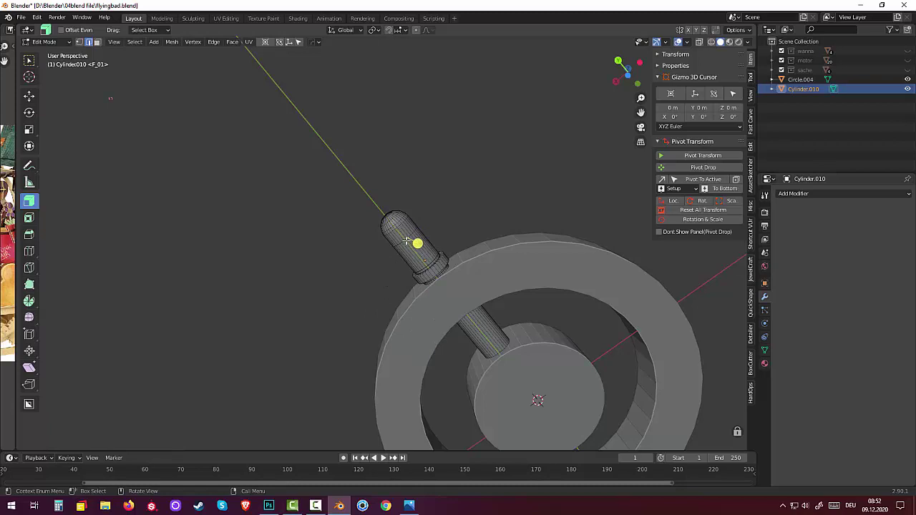
alt+click(409, 238)
key(x)
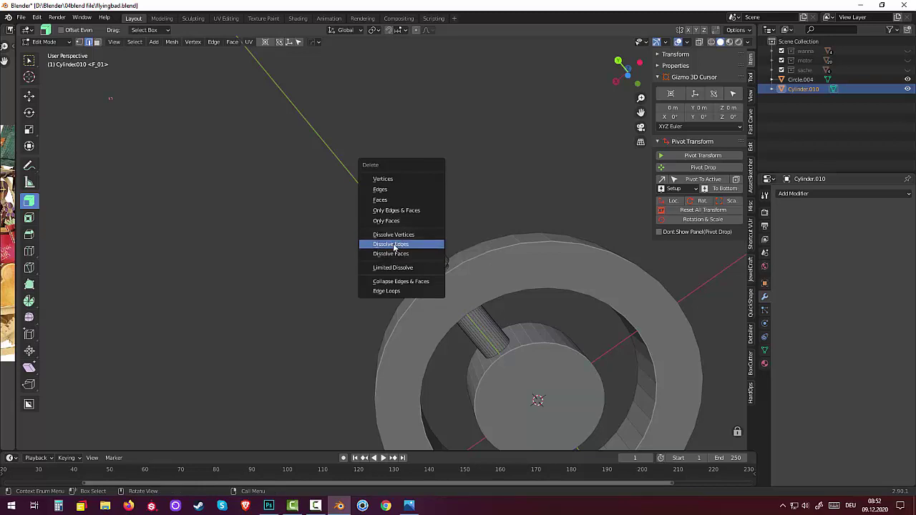
click(393, 246)
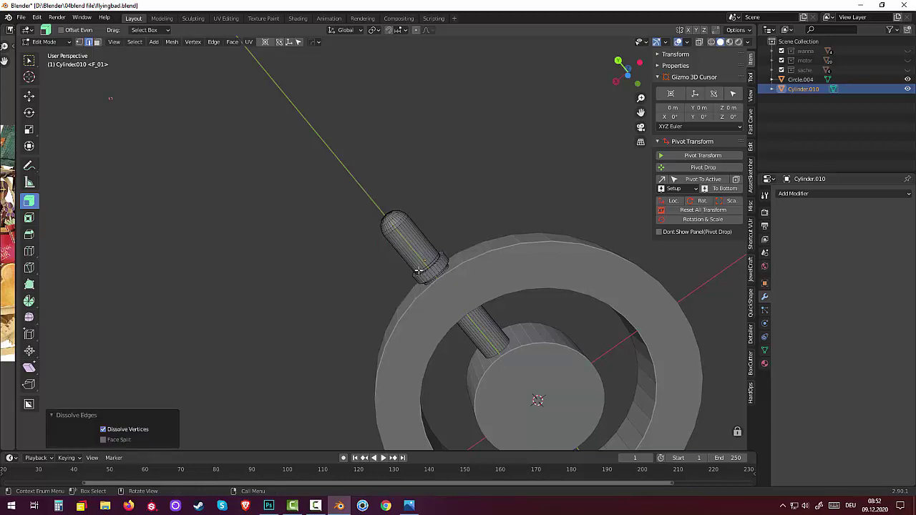
key(ctrl+z)
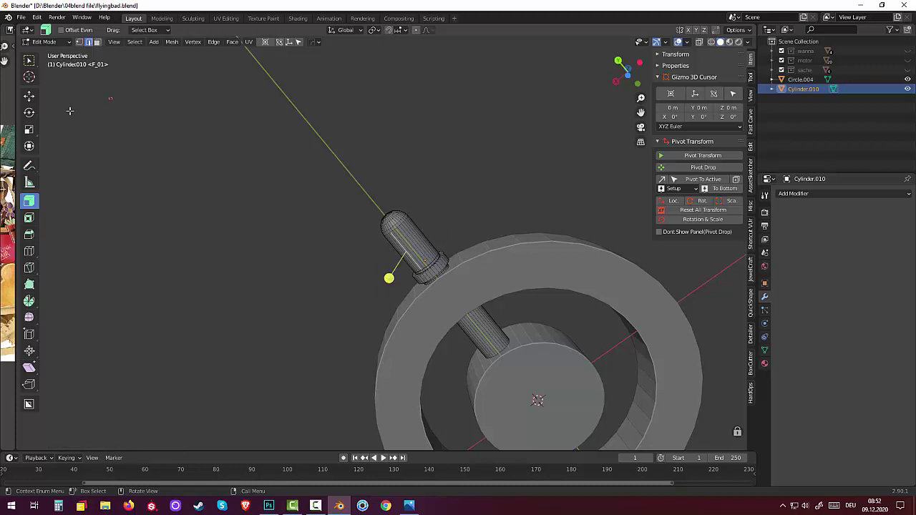
Select the edge loop near the handle's base.
click(425, 267)
key(alt)
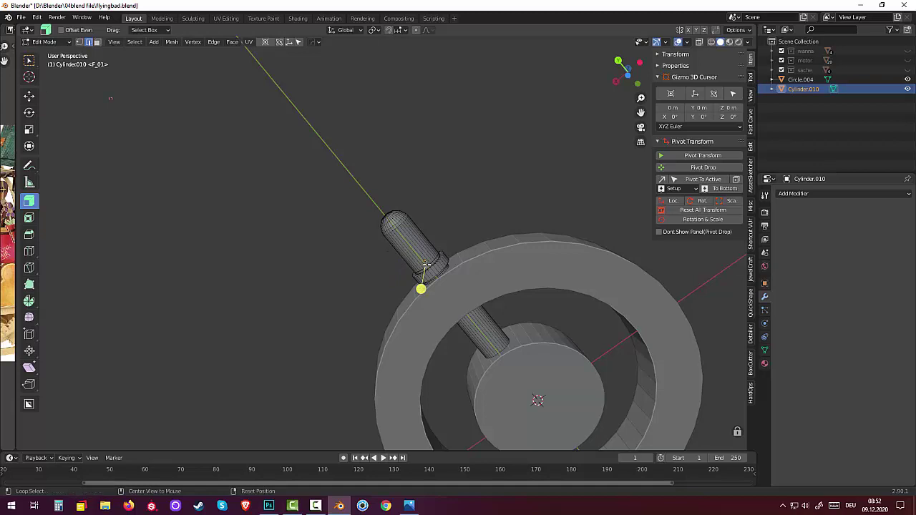
alt+click(425, 266)
alt+click(432, 265)
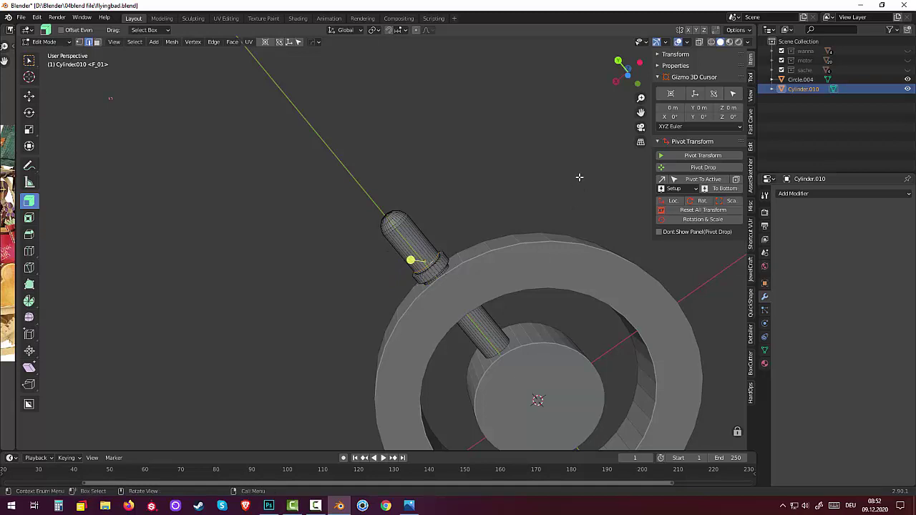
Attempt to scale the selected loop twice, cancelling both times.
key(s)
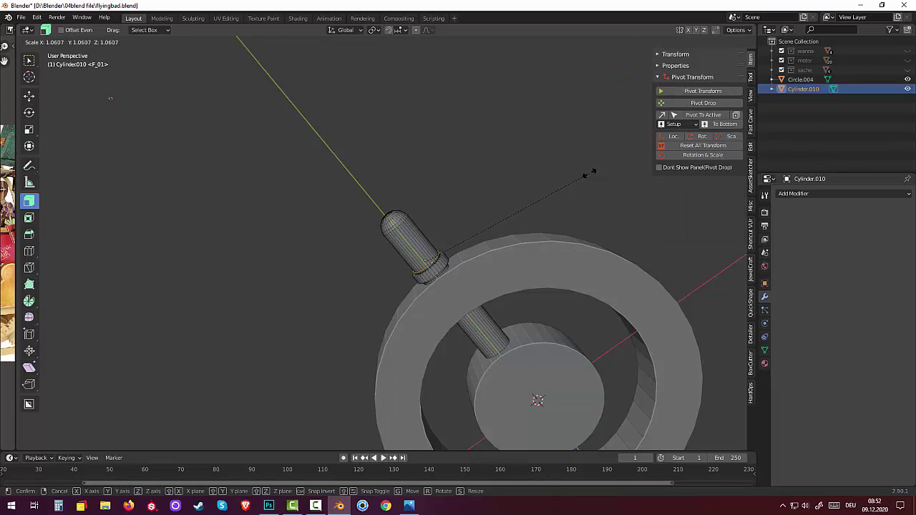
right_click(588, 174)
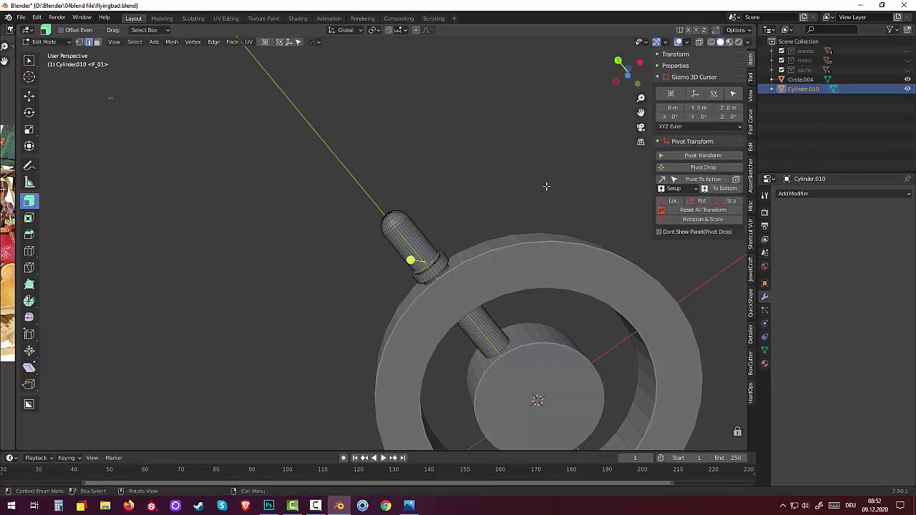
key(s)
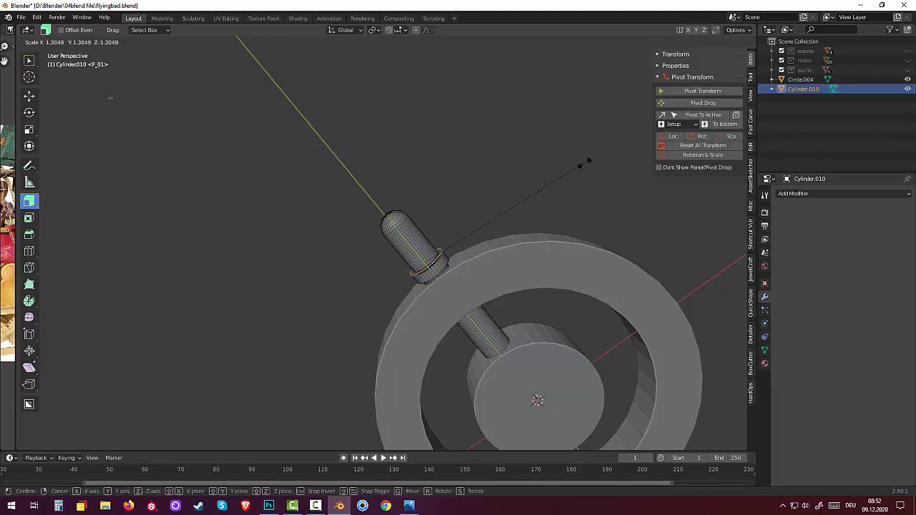
right_click(568, 172)
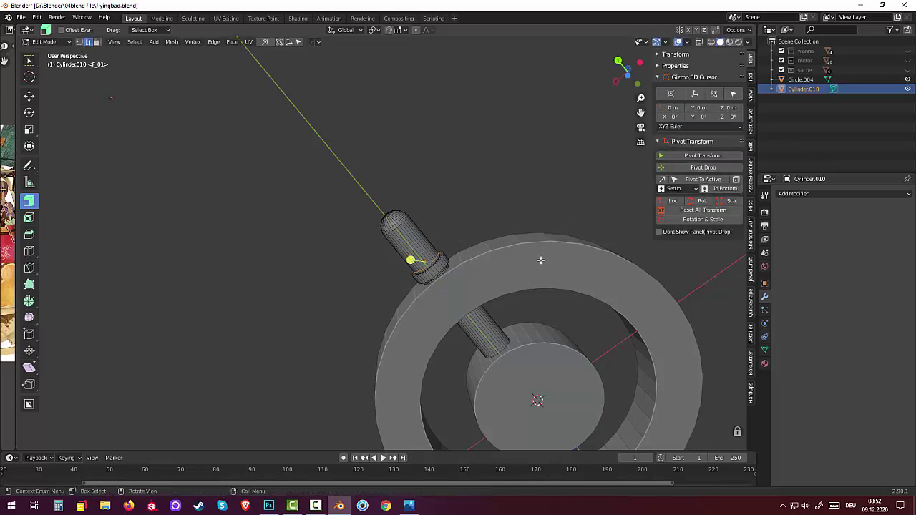
scroll(540, 260, up, 2)
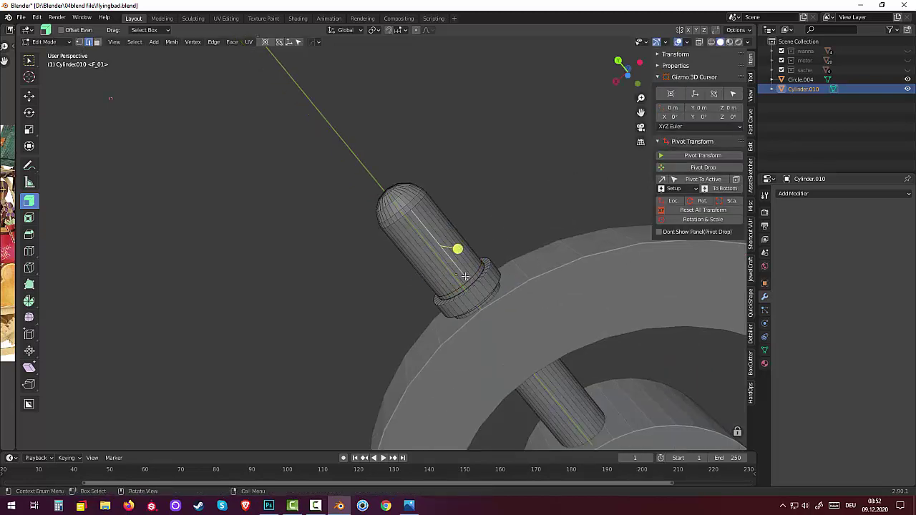
Cut a new edge loop near the collar and shrink it to 0.671 to taper the handle.
key(ctrl)
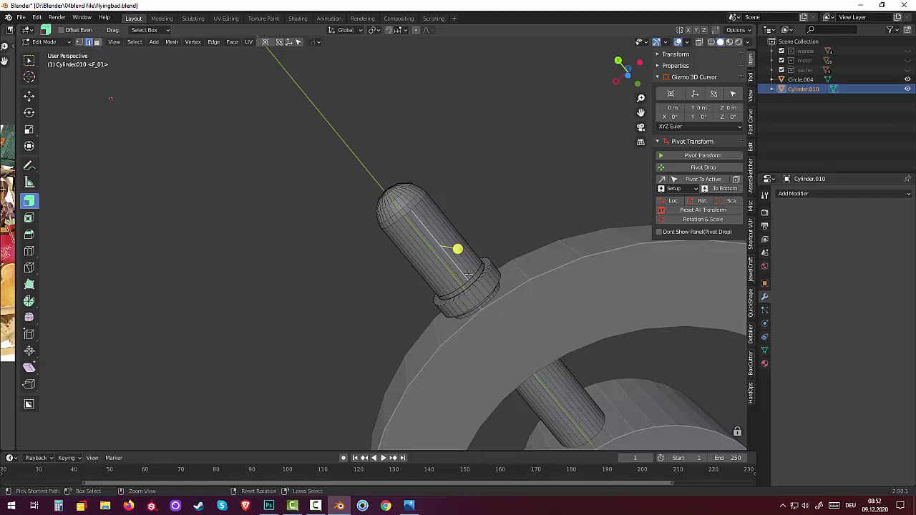
key(ctrl+r)
click(469, 276)
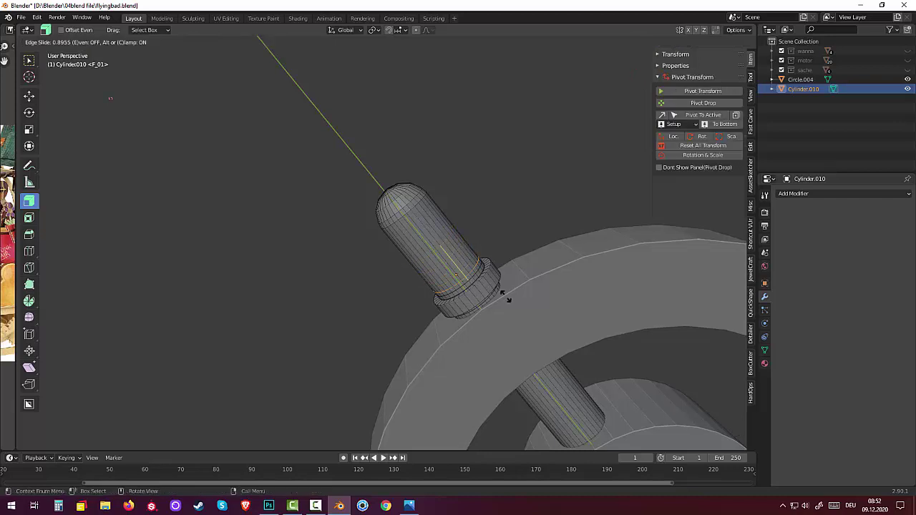
click(505, 296)
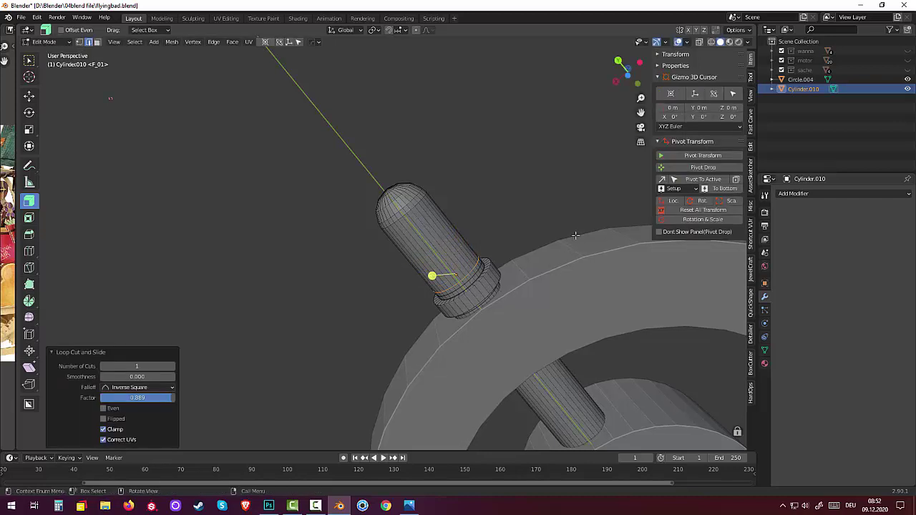
key(s)
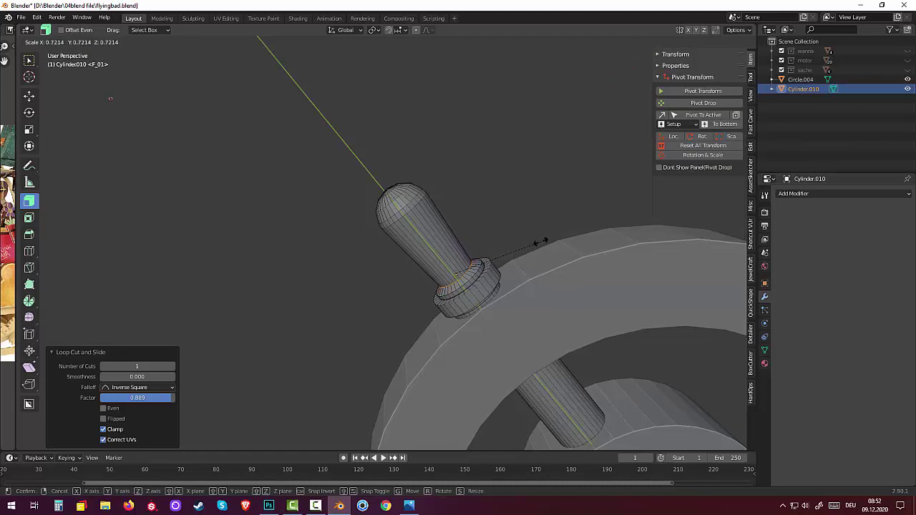
click(532, 238)
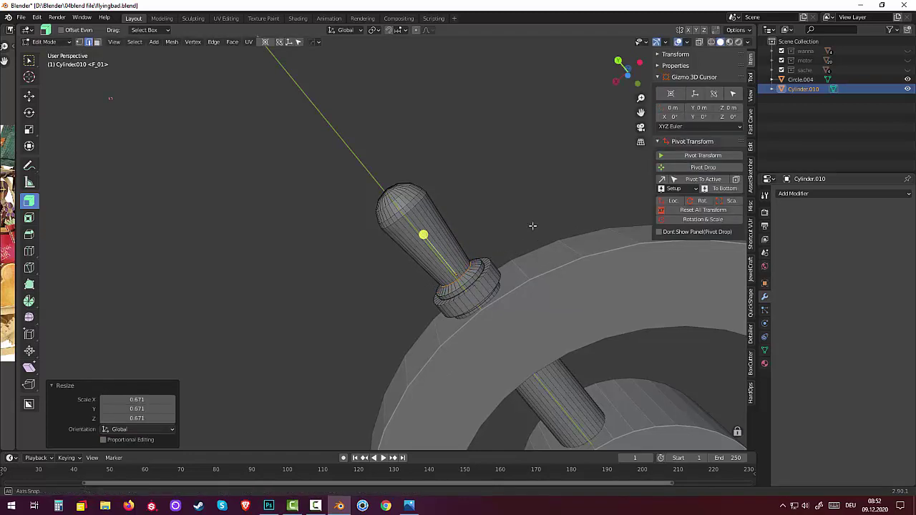
middle_drag(532, 225, 504, 219)
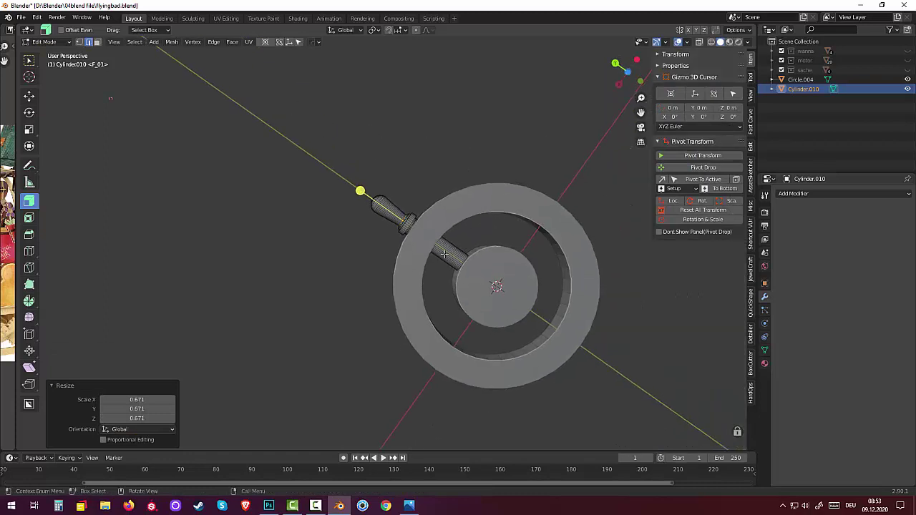
Box-select around the handle, clear it, and orbit to a straight-on view of the handle.
middle_drag(359, 169, 311, 181)
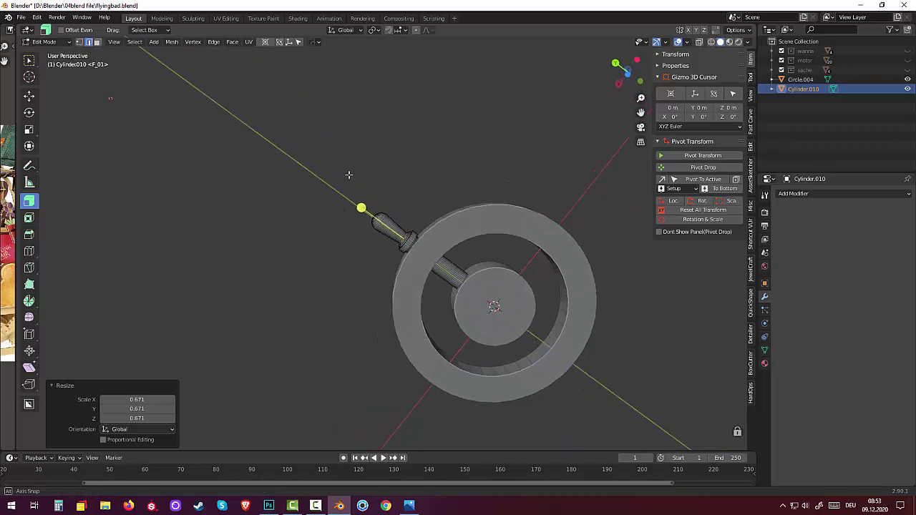
drag(311, 211, 390, 292)
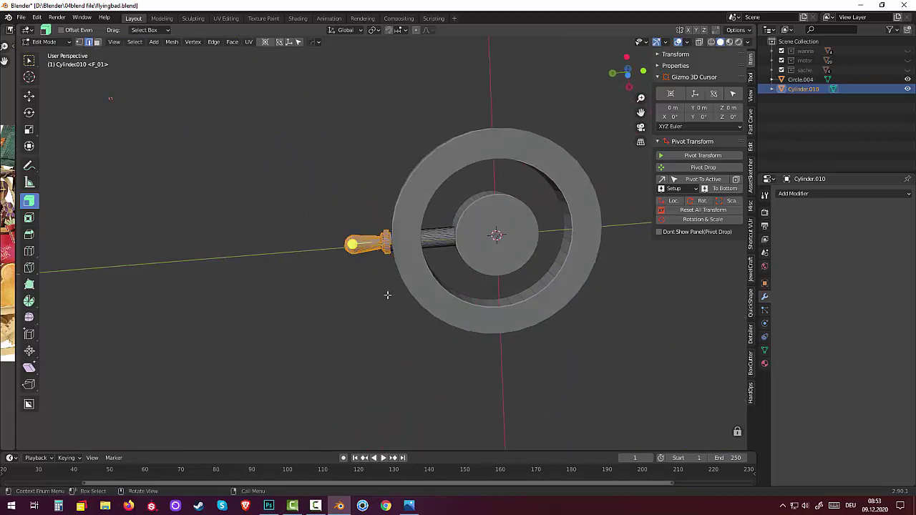
click(361, 275)
mouse_move(378, 288)
middle_down()
mouse_move(339, 264)
mouse_move(343, 252)
middle_up()
scroll(412, 249, down, 4)
scroll(409, 249, down, 1)
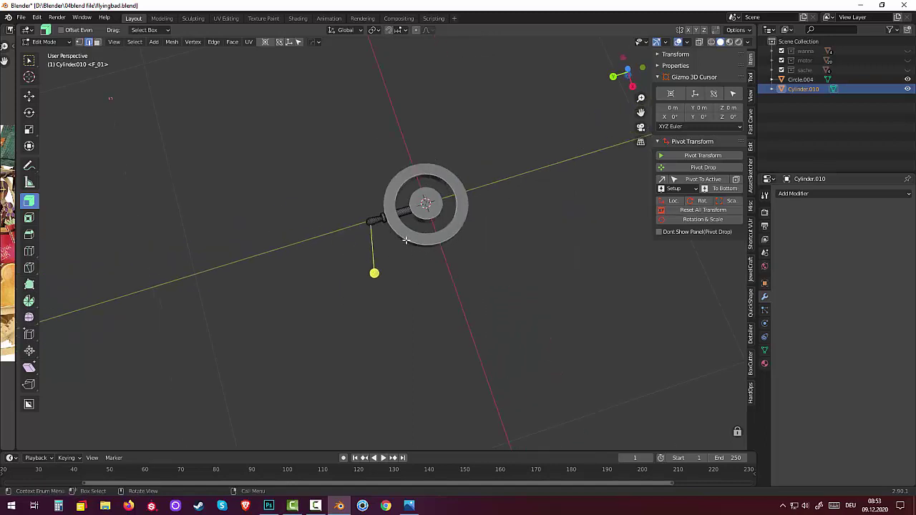
scroll(400, 240, up, 3)
scroll(391, 223, up, 3)
mouse_move(388, 214)
middle_down()
mouse_move(364, 205)
mouse_move(482, 157)
mouse_move(468, 133)
mouse_move(346, 124)
mouse_move(348, 131)
middle_up()
Grow the face selection repeatedly with Select More over the grip and knurled shaft.
key(ctrl+KP_Add)
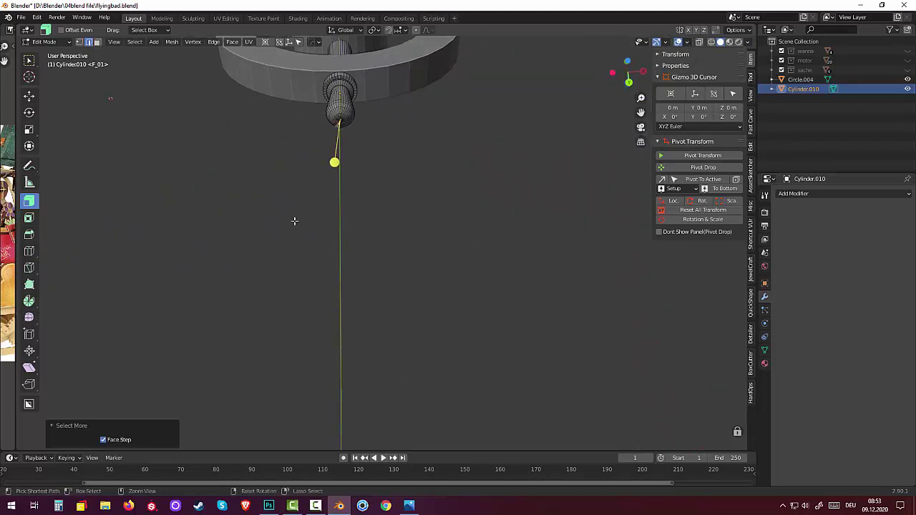
key(ctrl+KP_Add)
key(ctrl+KP_Add)
key(ctrl+KP_Add)
key(ctrl+KP_Add)
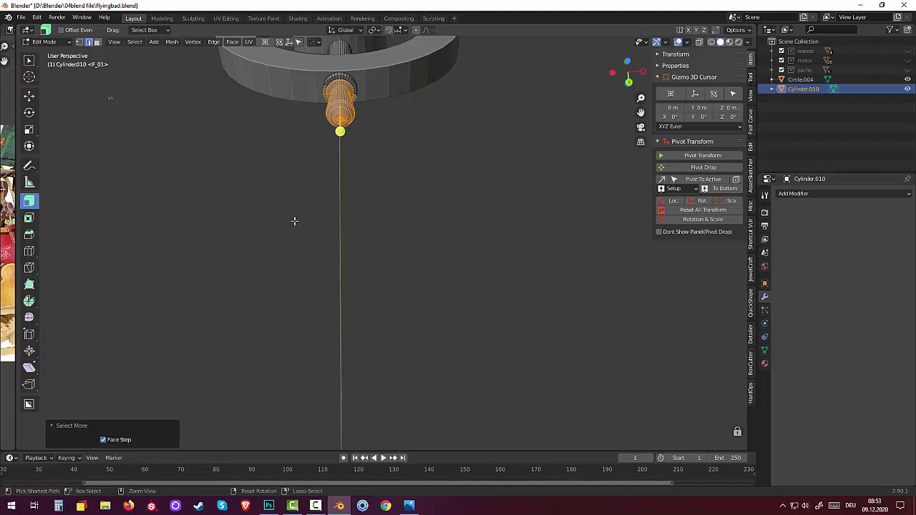
key(ctrl+KP_Add)
key(ctrl+KP_Add)
key(ctrl+KP_Add)
key(ctrl+KP_Add)
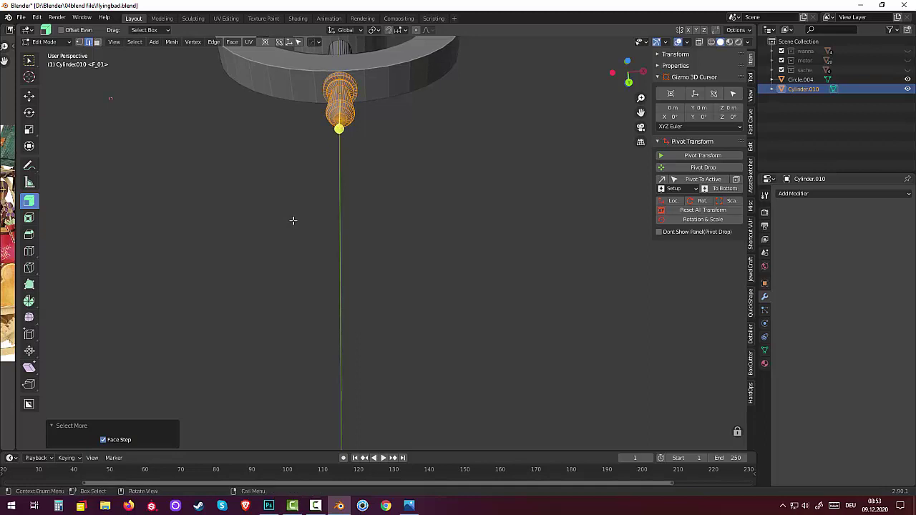
middle_drag(394, 230, 298, 250)
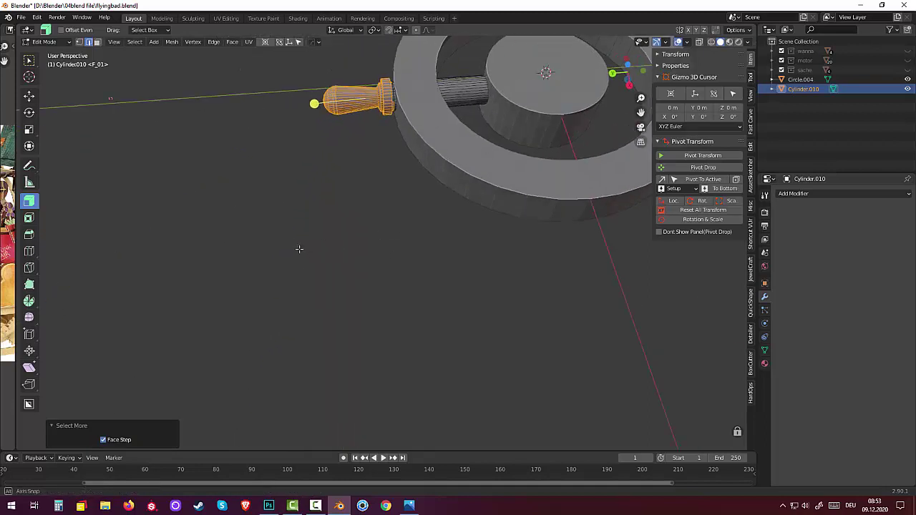
key(ctrl+KP_Add)
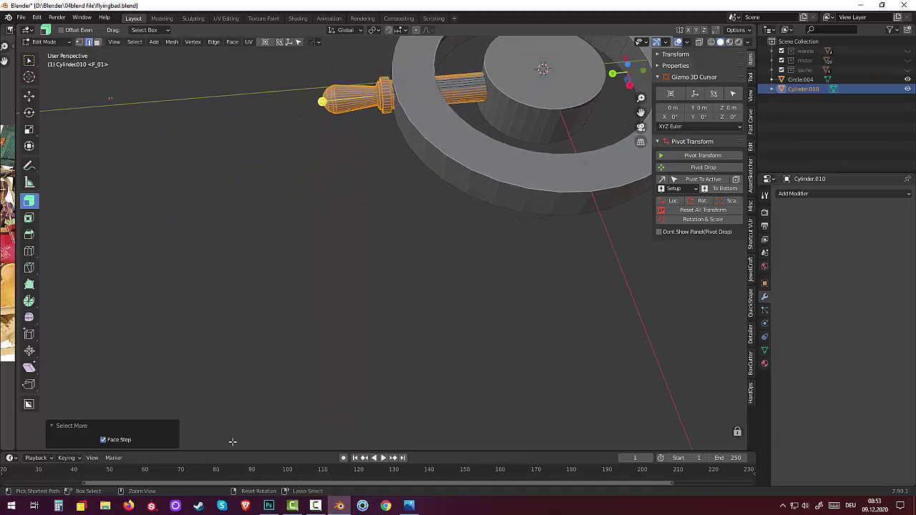
key(ctrl+KP_Add)
key(ctrl+KP_Add)
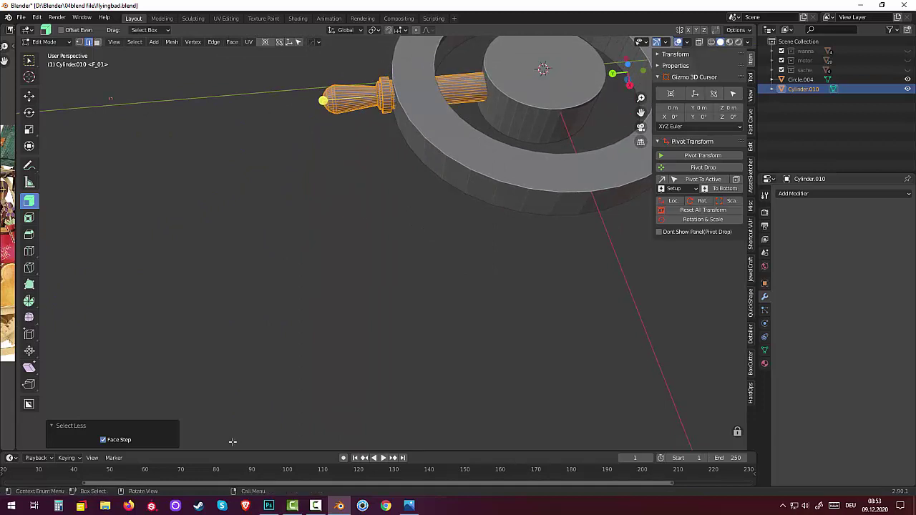
key(alt+a)
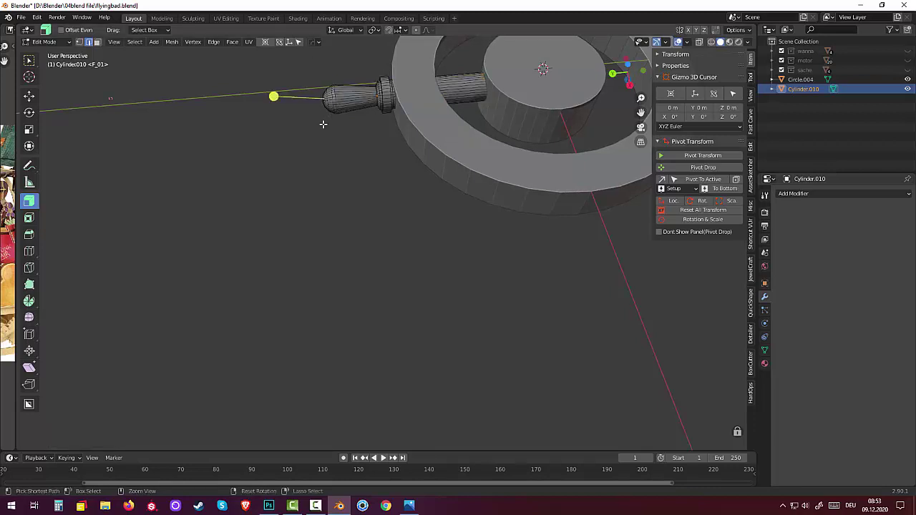
key(ctrl+KP_Add)
key(ctrl+KP_Add)
key(ctrl+KP_Add)
key(ctrl+KP_Add)
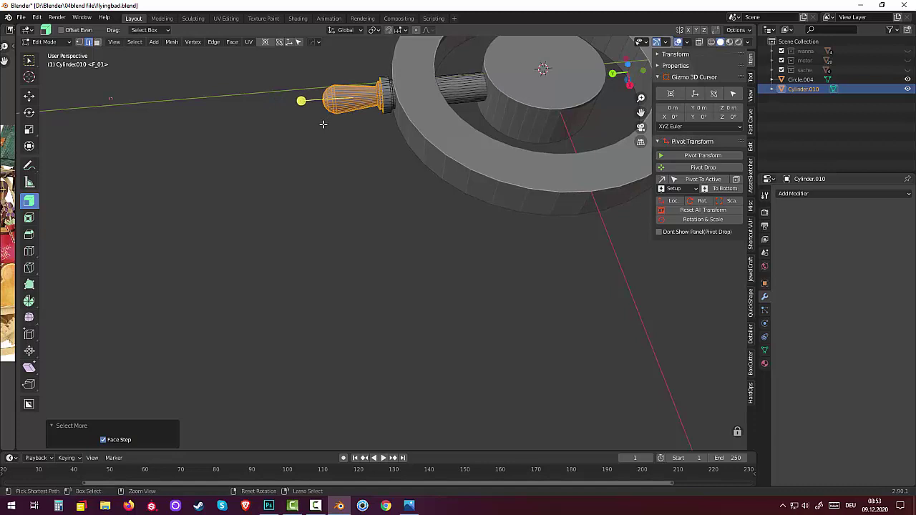
key(ctrl+KP_Add)
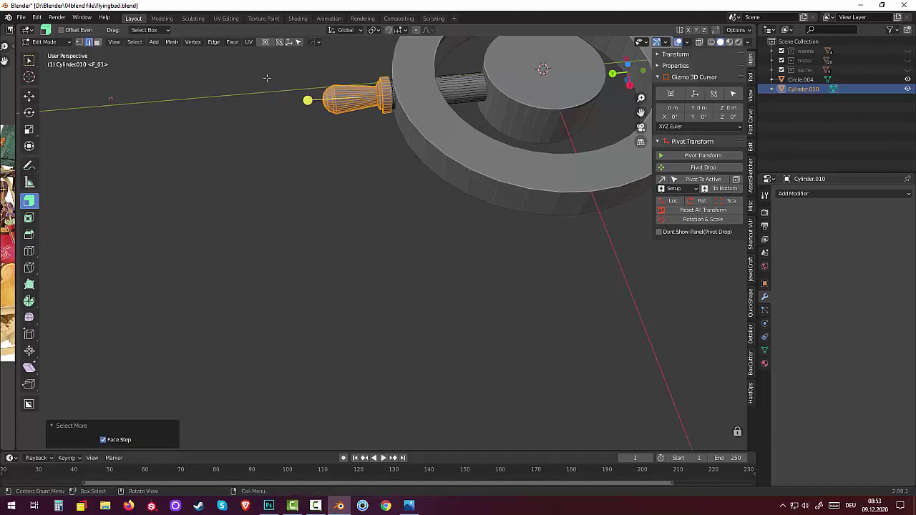
mouse_move(295, 187)
middle_down()
mouse_move(252, 93)
mouse_move(251, 444)
mouse_move(276, 402)
mouse_move(317, 398)
mouse_move(291, 416)
middle_up()
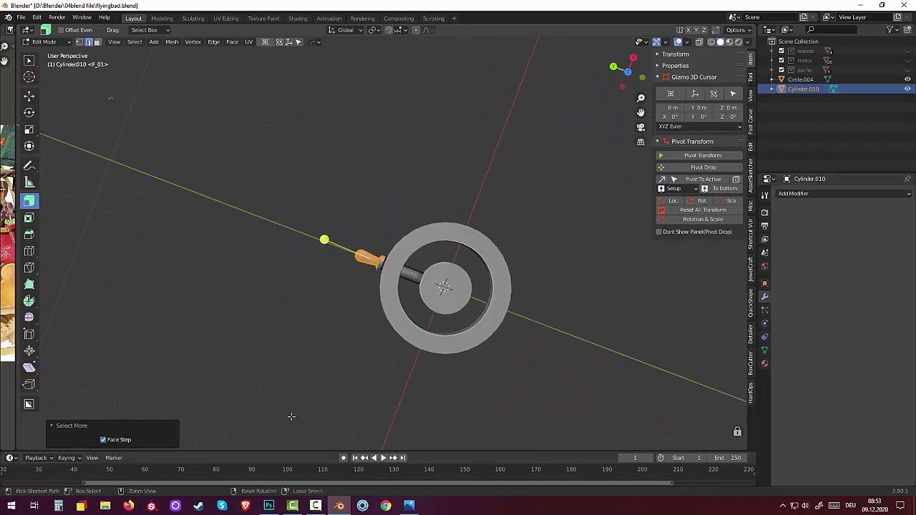
key(ctrl+KP_Add)
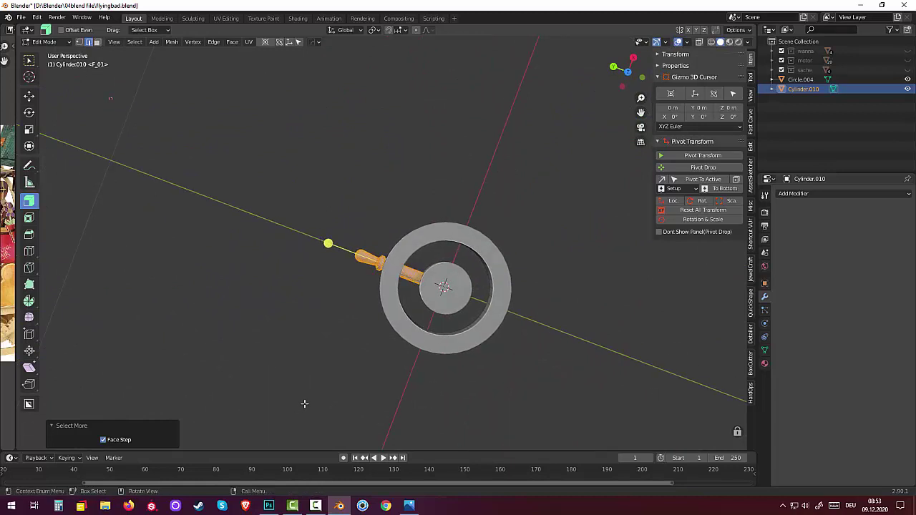
mouse_move(298, 274)
middle_down()
mouse_move(297, 64)
mouse_move(234, 425)
mouse_move(349, 449)
mouse_move(352, 438)
middle_up()
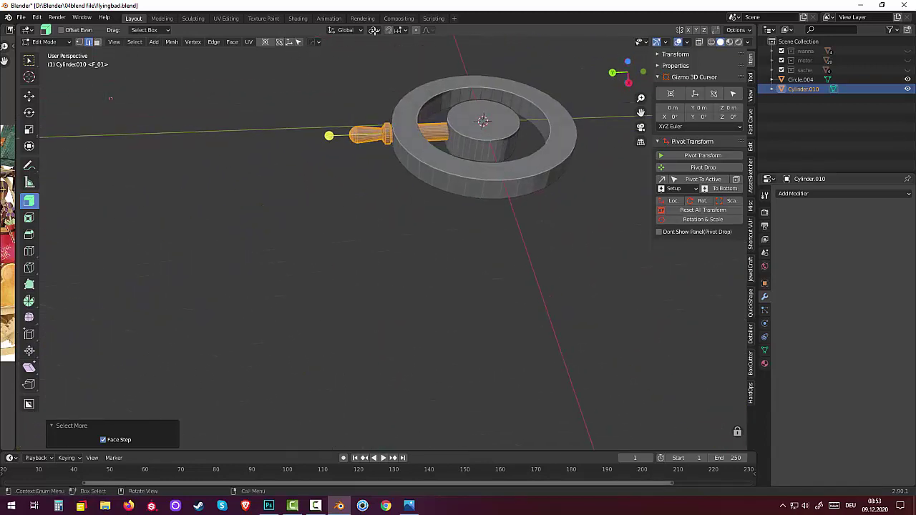
Hide Circle.004, switch to wireframe shading, and select the entire handle mesh.
click(907, 80)
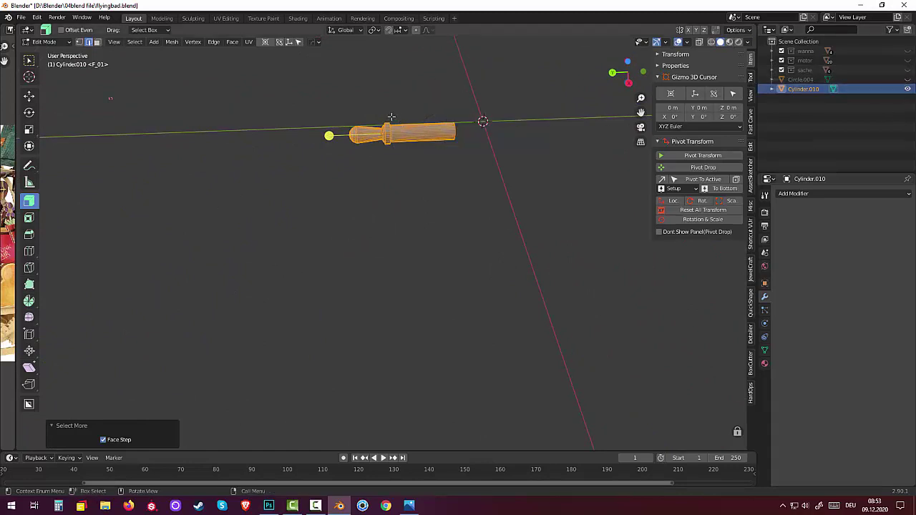
click(711, 41)
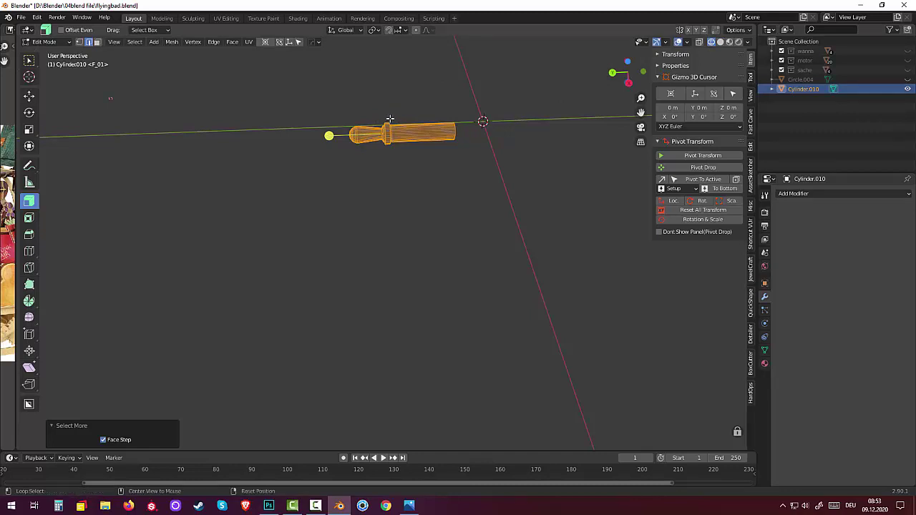
alt+click(389, 118)
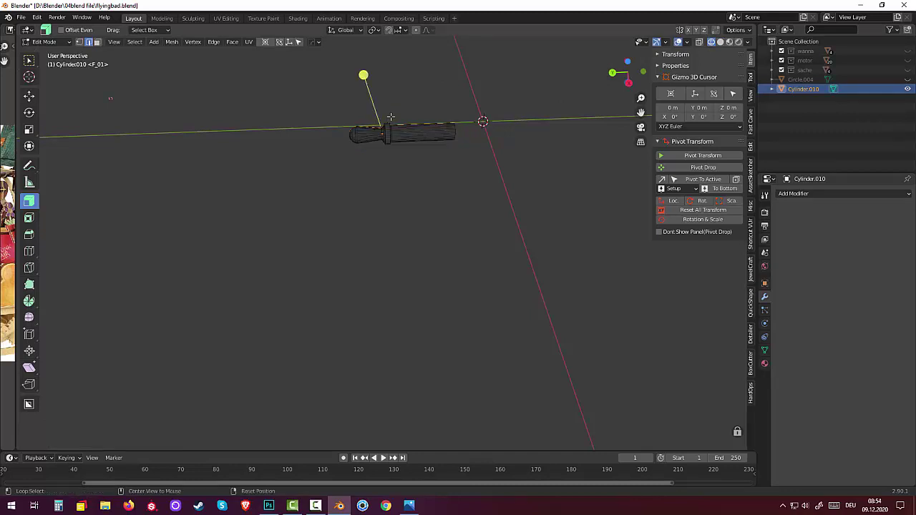
alt+click(352, 135)
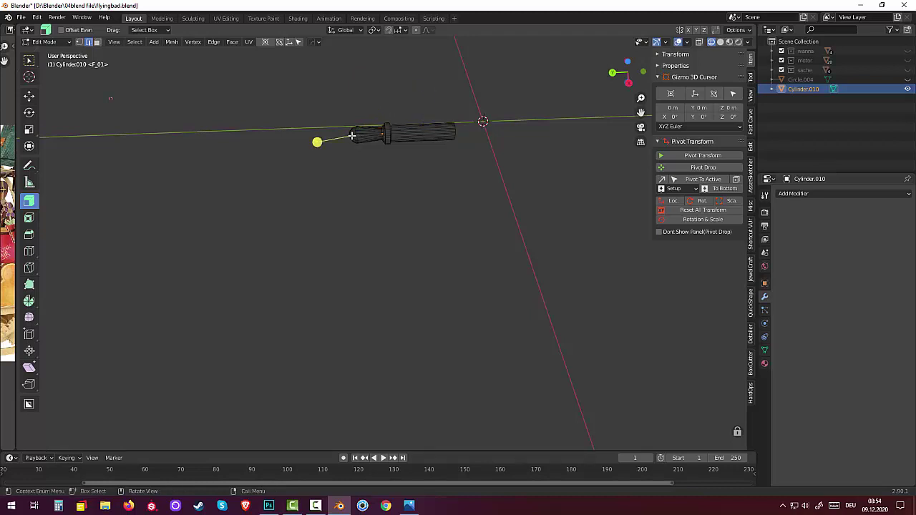
key(a)
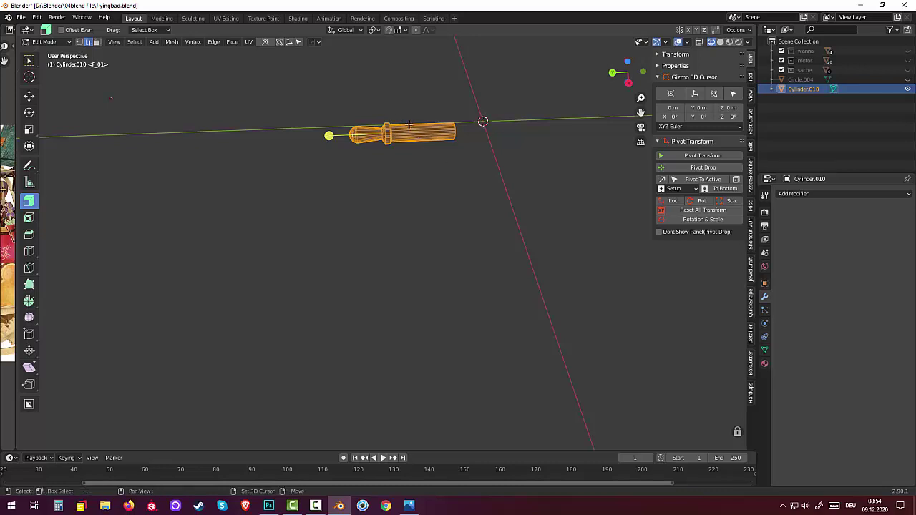
Box-select only the rounded grip end of the handle, checking it from Top Orthographic view.
drag(28, 61, 62, 86)
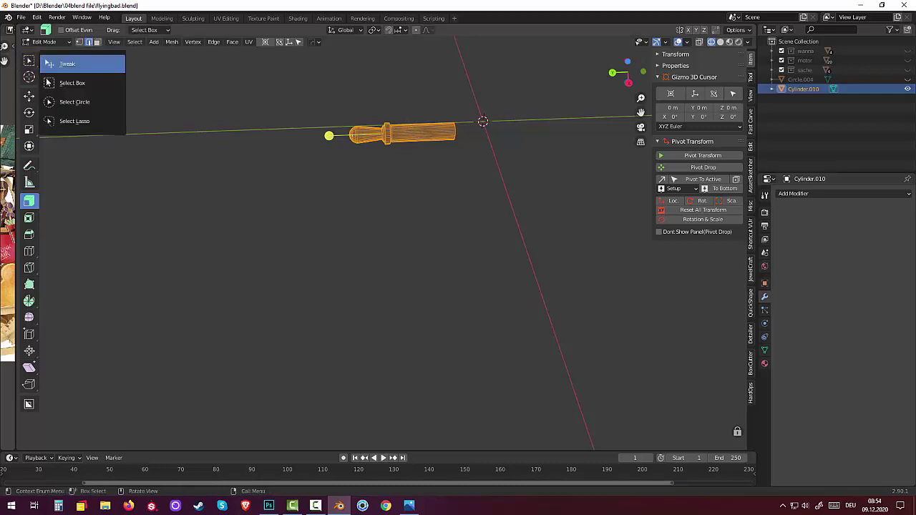
click(61, 84)
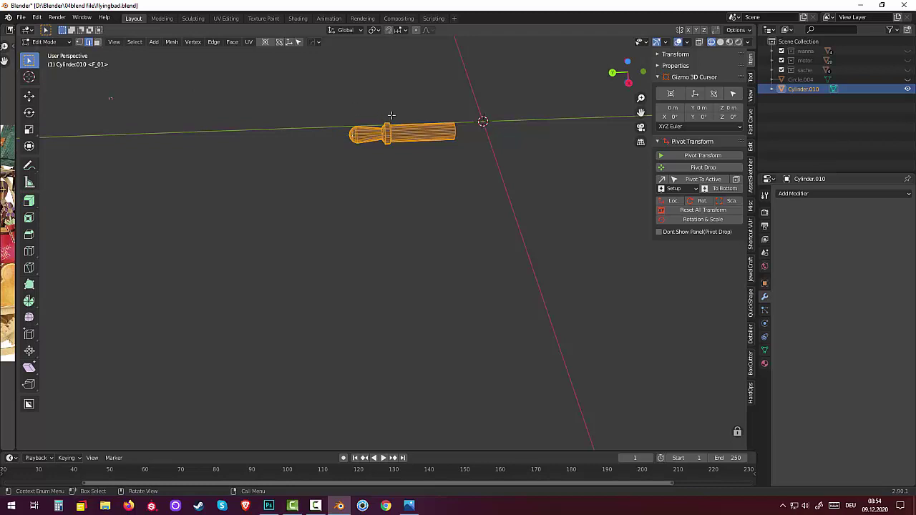
drag(391, 115, 475, 166)
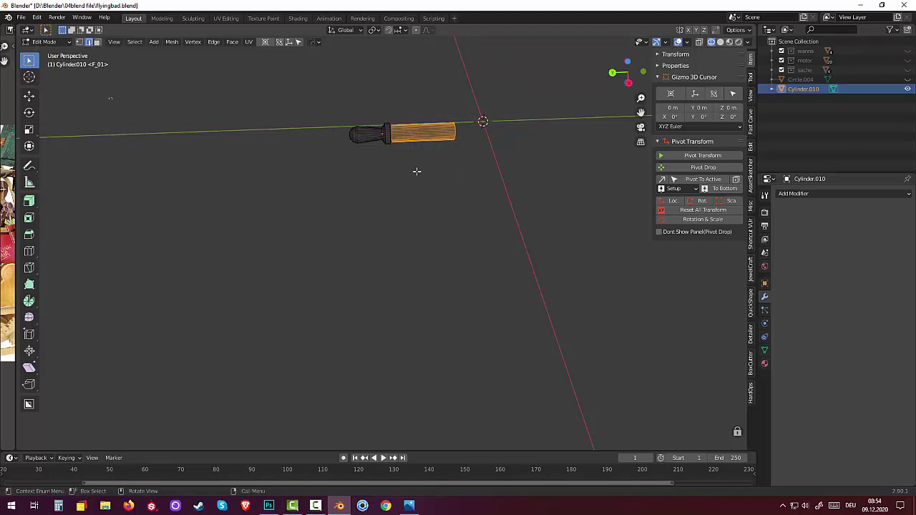
drag(373, 134, 385, 151)
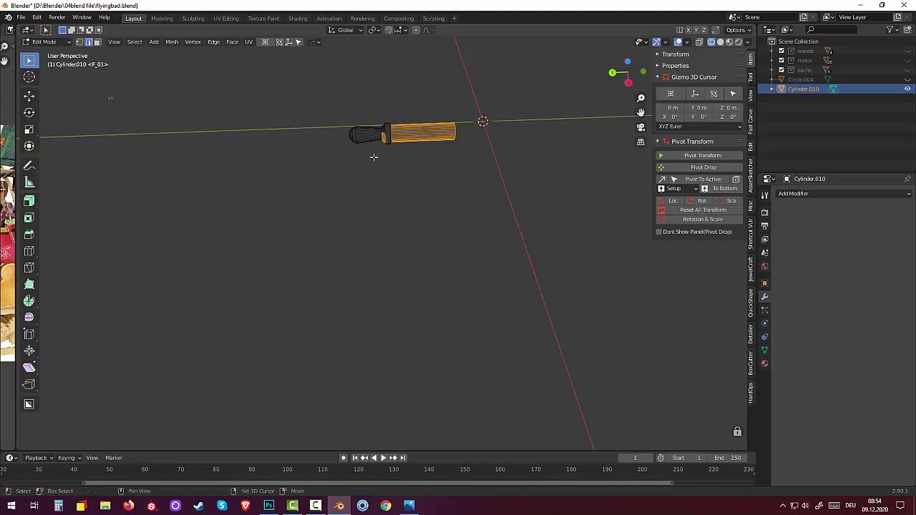
drag(332, 117, 388, 176)
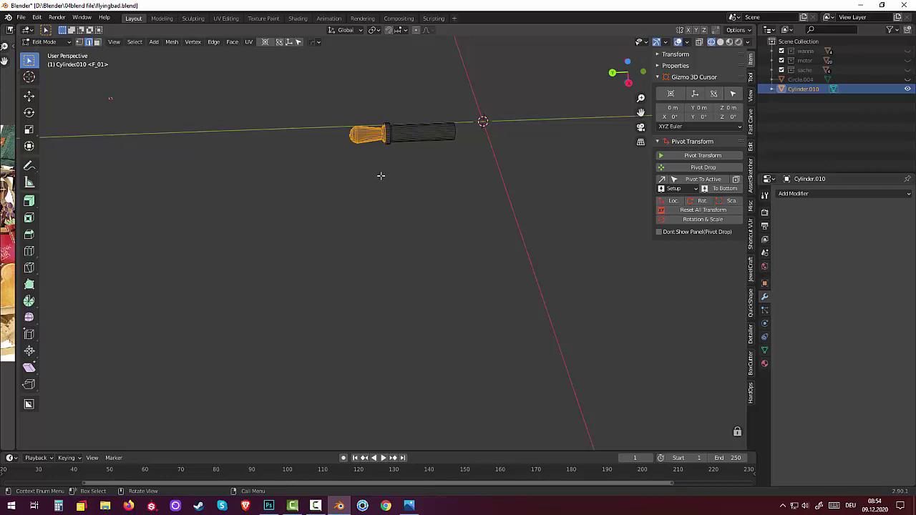
key(KP_7)
drag(327, 203, 410, 247)
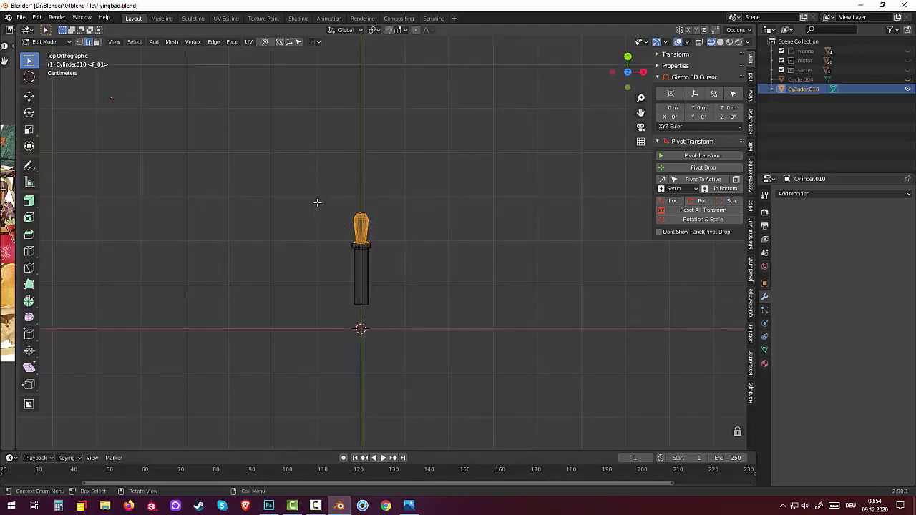
Stretch the selected grip end along the global Y axis, cancelling a Z move.
drag(317, 203, 408, 250)
key(s)
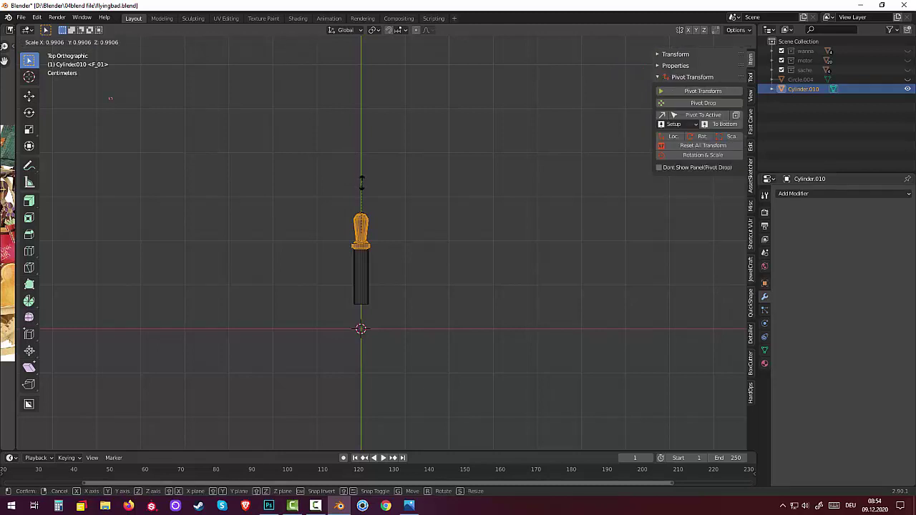
key(y)
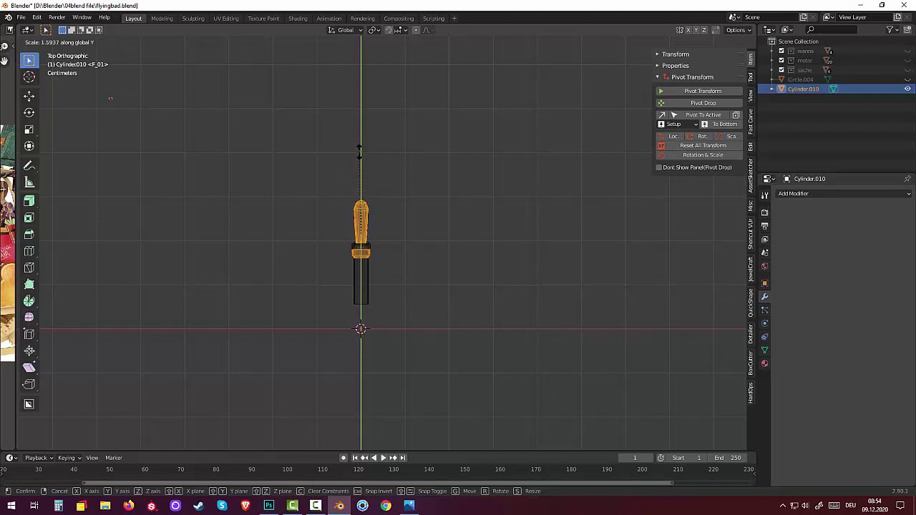
click(360, 145)
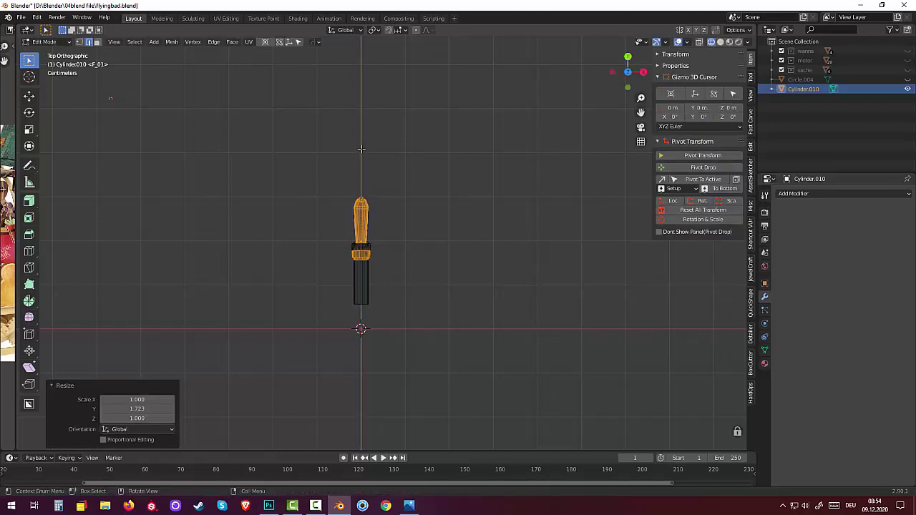
key(g)
key(z)
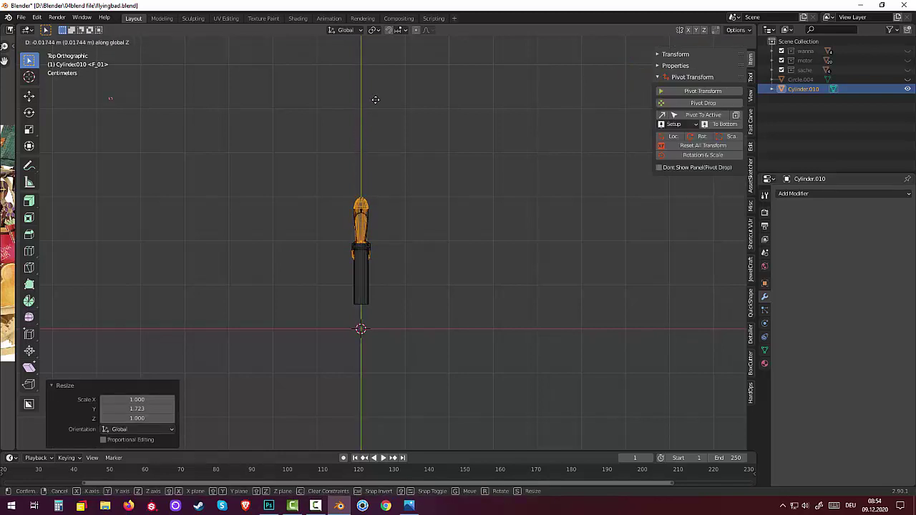
key(Escape)
key(Tab)
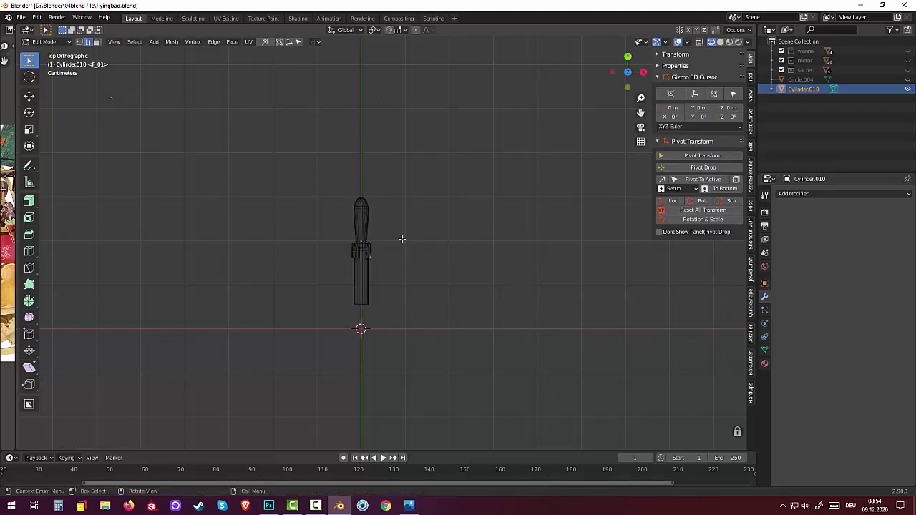
Select the knob and collar, scale them 1.438 times, and shift them up 0.02165 m along Y.
key(ctrl)
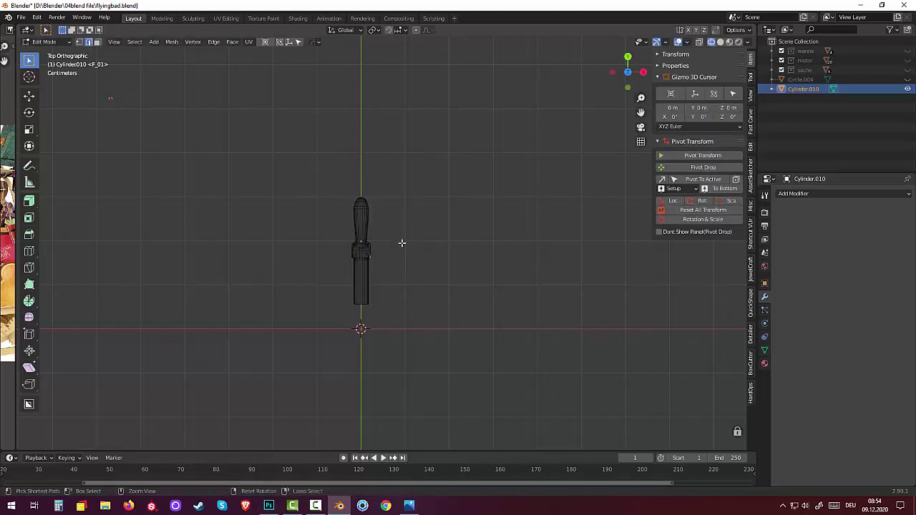
key(ctrl+l)
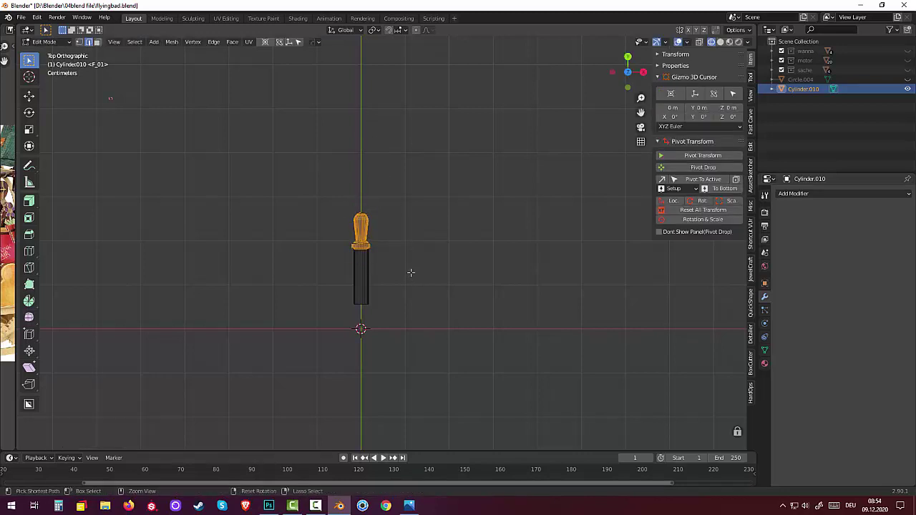
drag(325, 199, 407, 248)
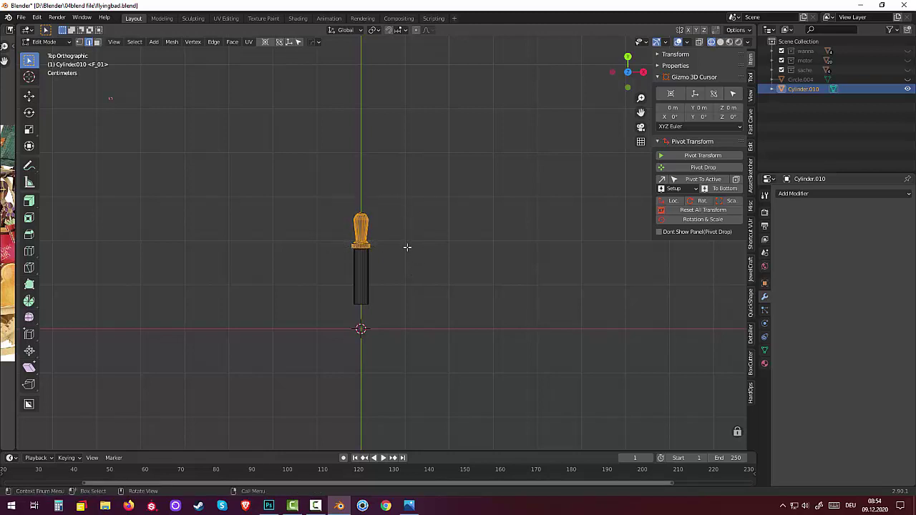
key(s)
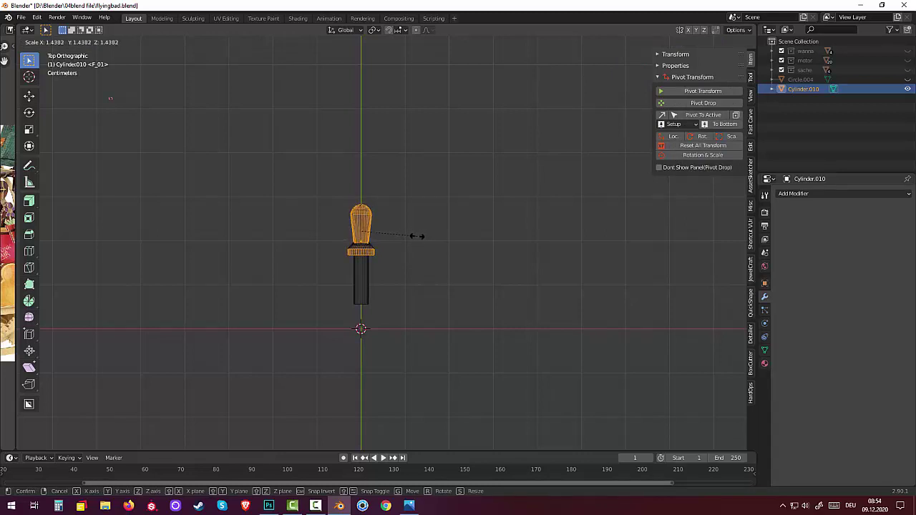
click(415, 236)
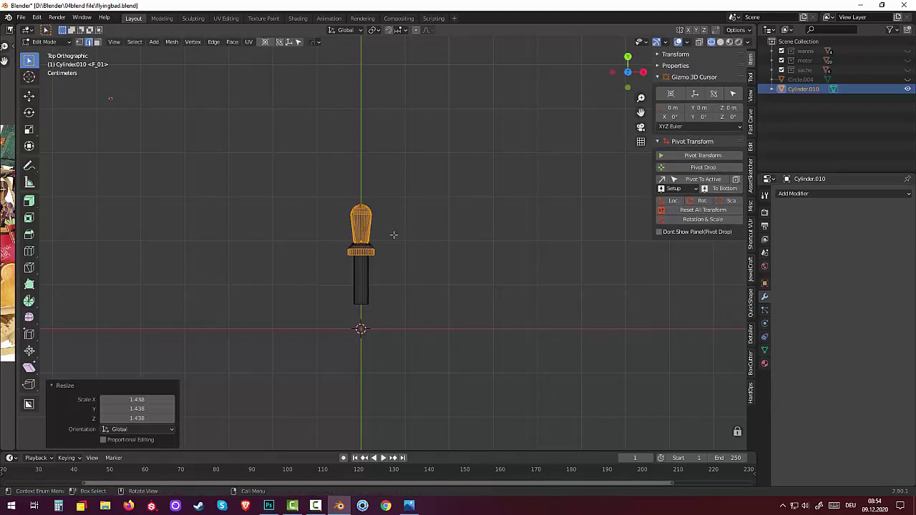
key(g)
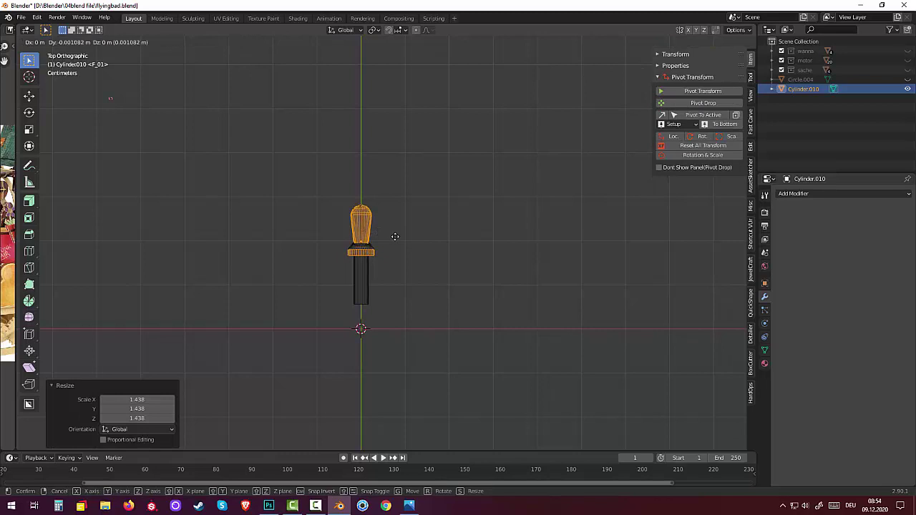
key(y)
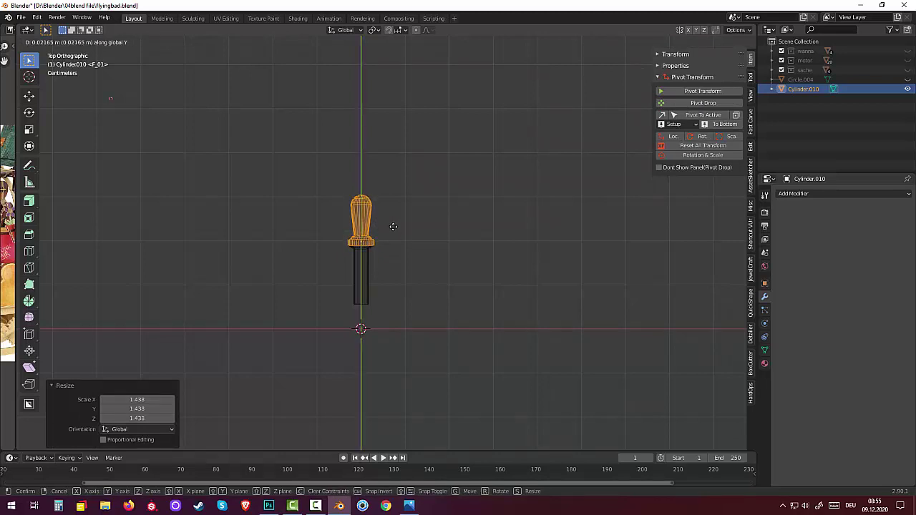
click(393, 226)
Deselect the handle, unhide Circle.004, and switch to Solid shading facing the ring.
click(415, 250)
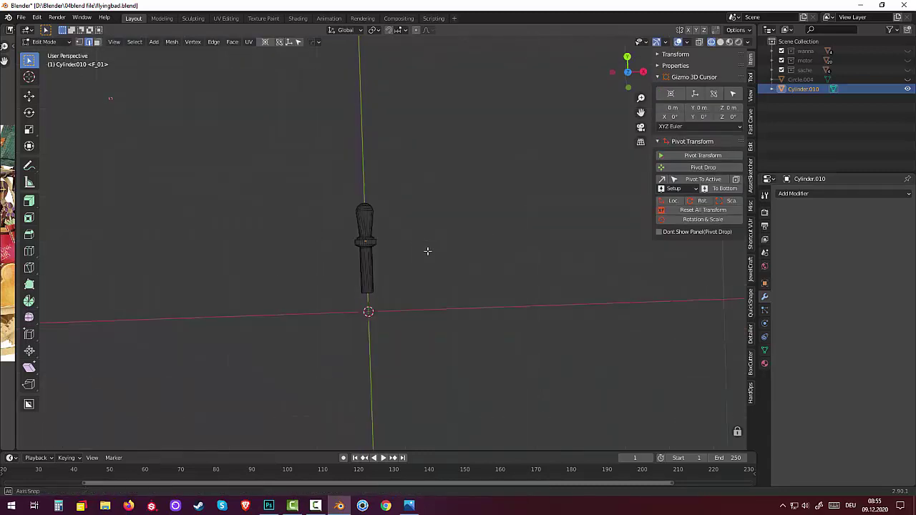
middle_drag(427, 249, 487, 282)
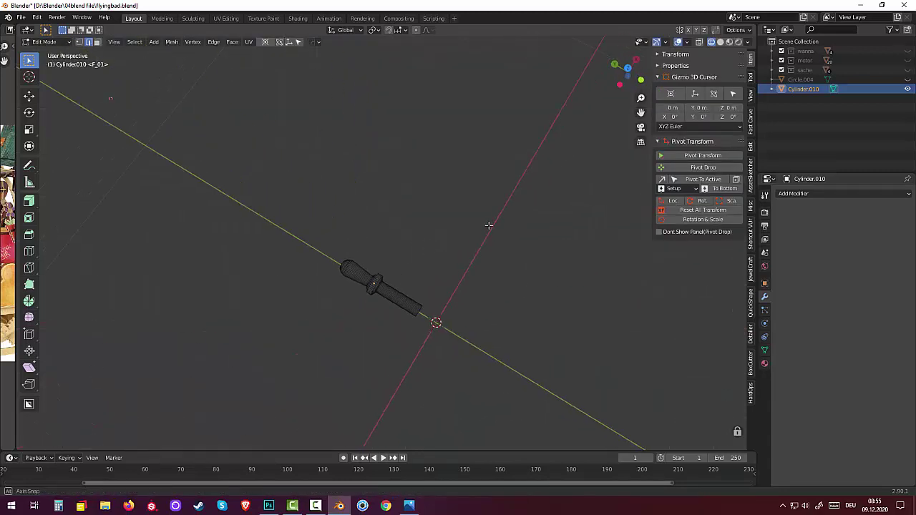
click(907, 80)
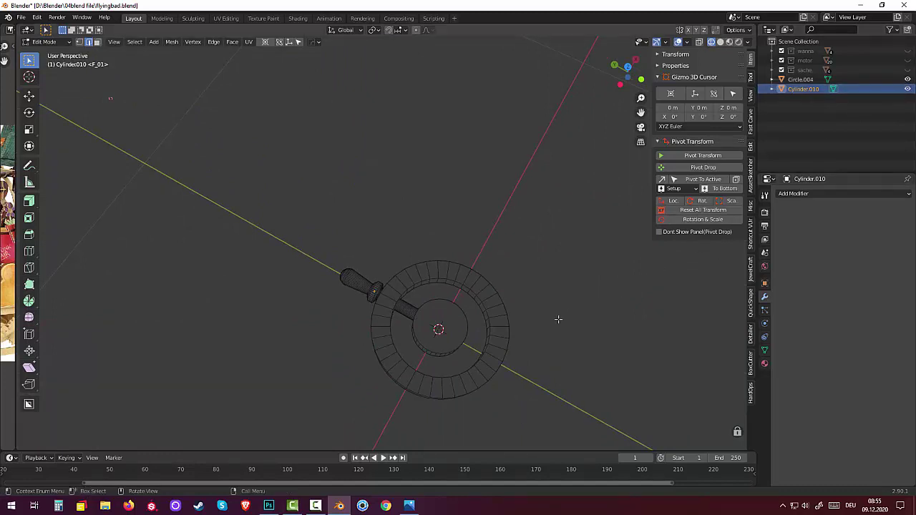
click(720, 41)
mouse_move(525, 268)
middle_down()
mouse_move(534, 300)
mouse_move(458, 315)
mouse_move(472, 299)
mouse_move(460, 308)
mouse_move(460, 294)
middle_up()
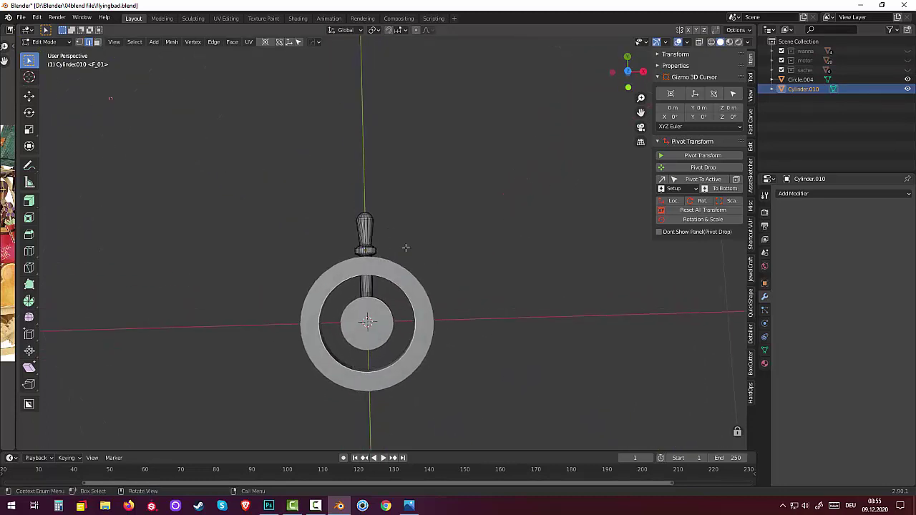
Switch to Object Mode with the handle deselected.
click(44, 42)
click(56, 56)
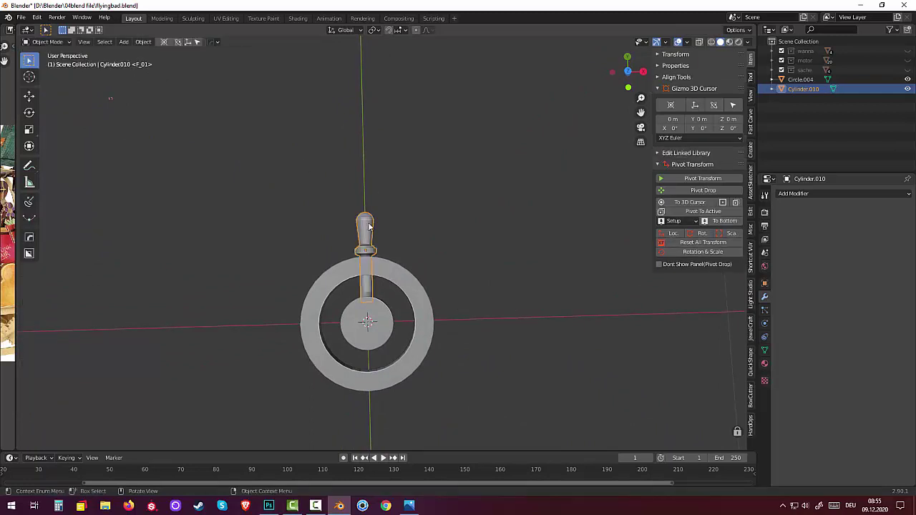
click(466, 243)
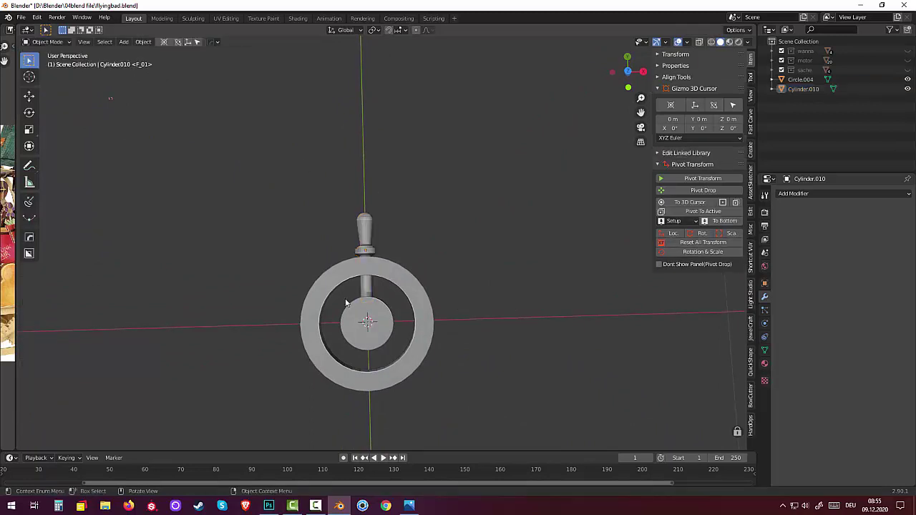
click(165, 41)
click(167, 43)
middle_drag(295, 160, 230, 160)
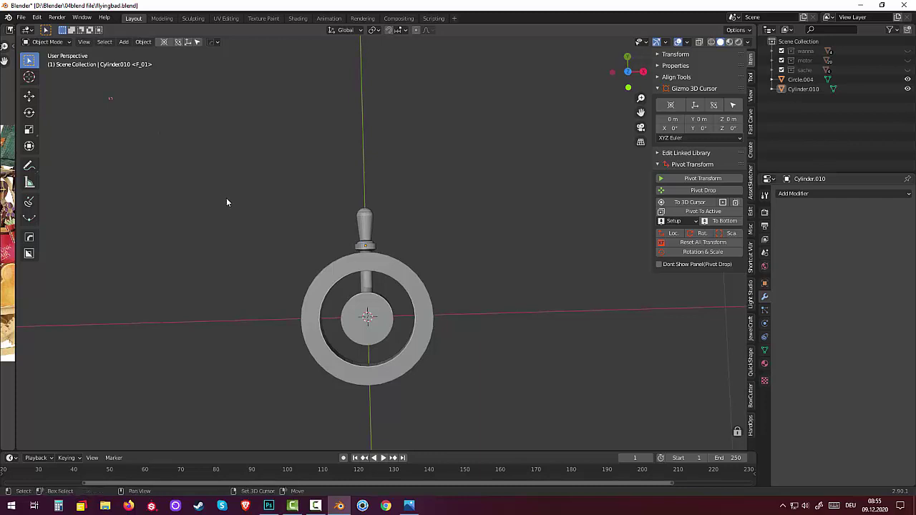
Add a Plain Axes empty at the world origin and select the handle Cylinder.010.
key(shift+a)
mouse_move(178, 198)
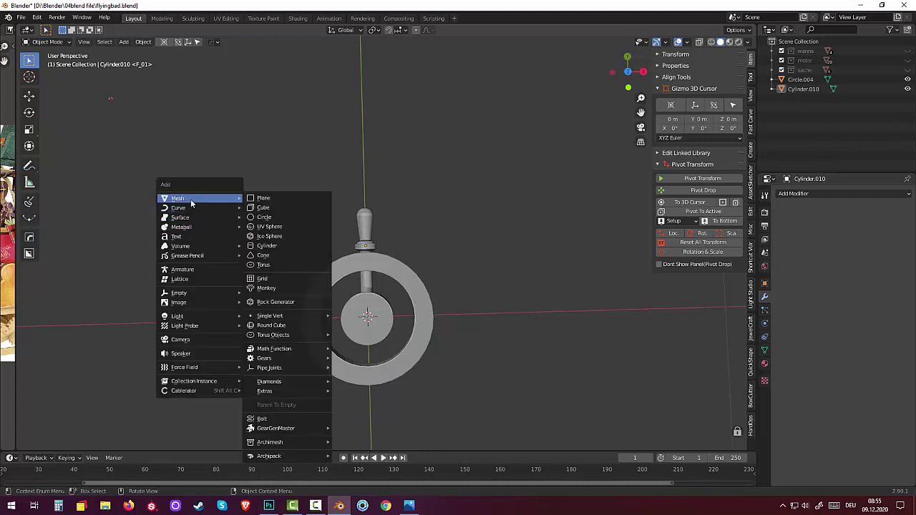
key(shift+a)
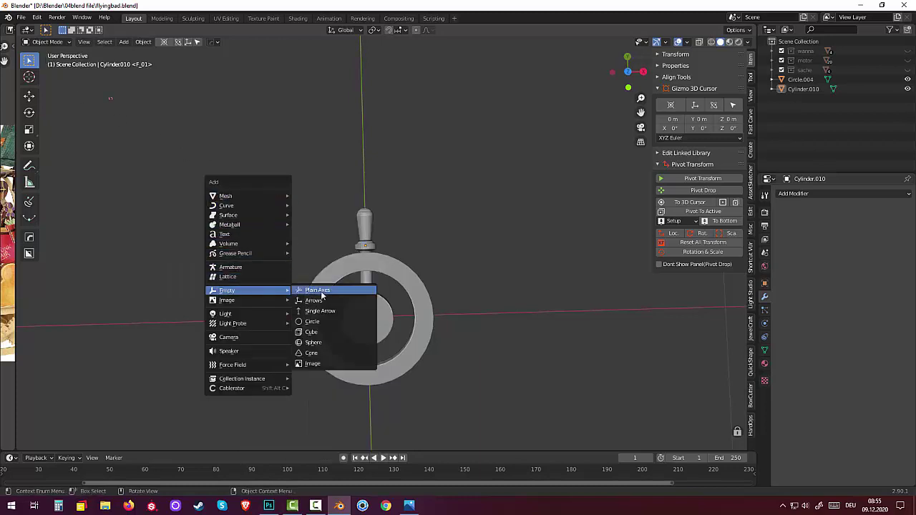
click(320, 291)
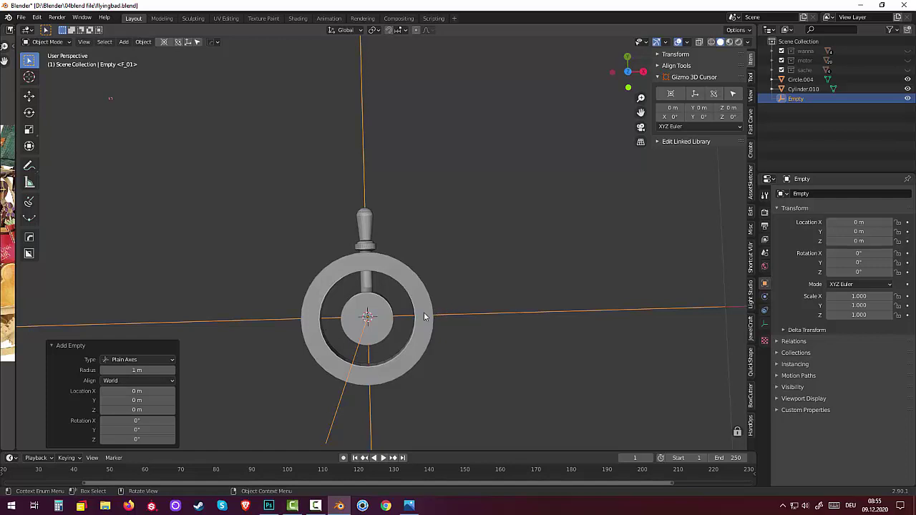
mouse_move(427, 310)
middle_down()
mouse_move(408, 345)
mouse_move(414, 358)
middle_up()
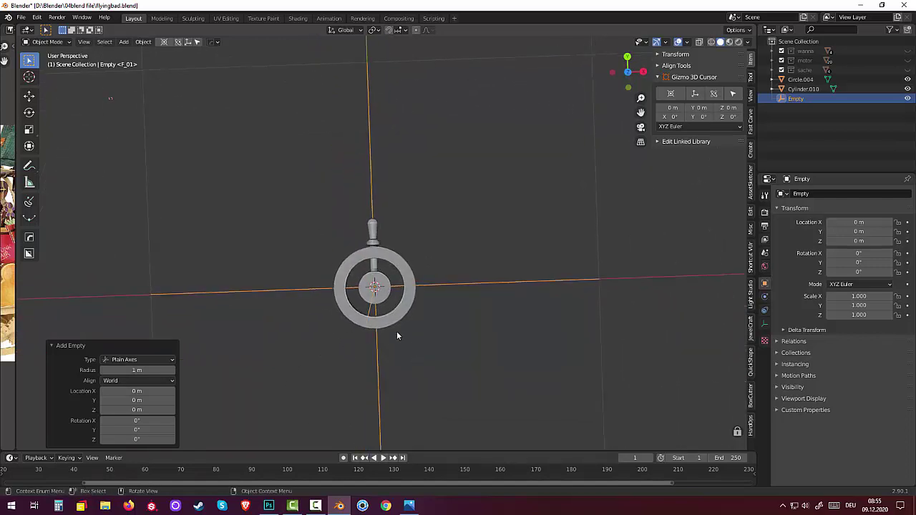
click(373, 234)
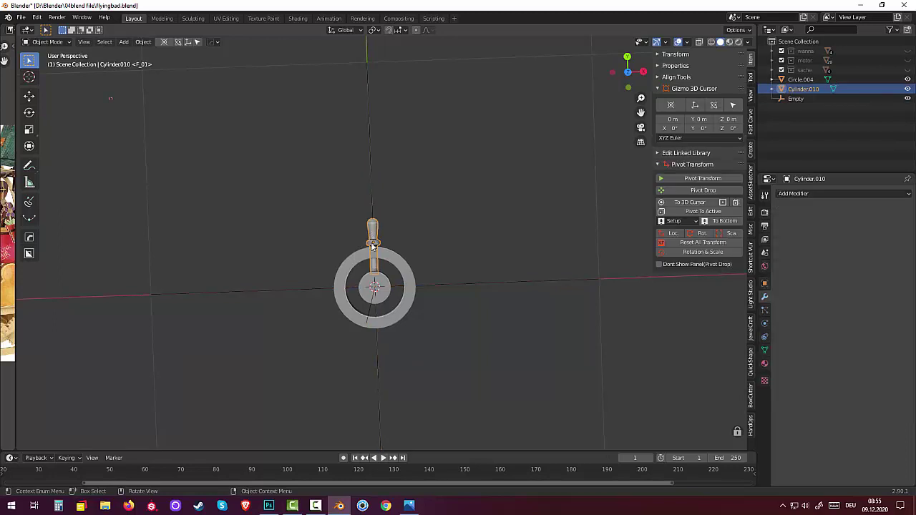
Add an Array modifier to the handle with count 6, Relative Offset off and Object Offset on.
click(790, 194)
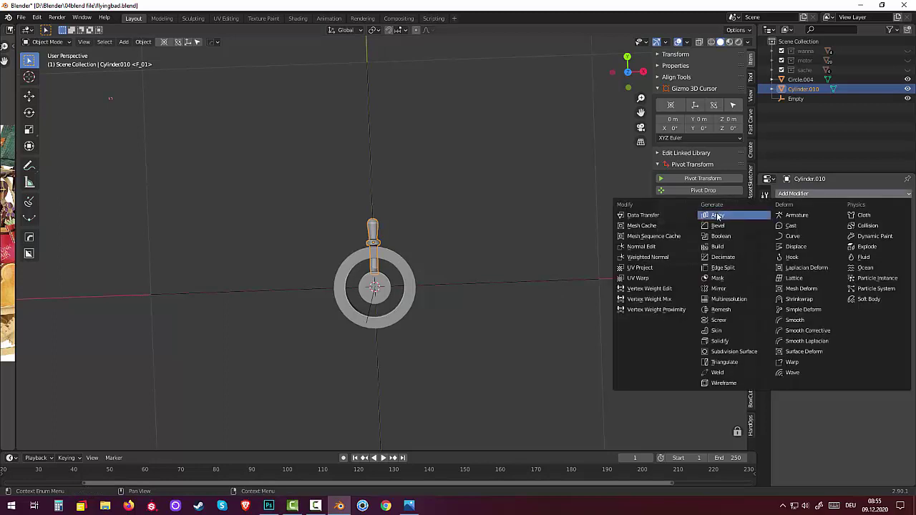
click(723, 215)
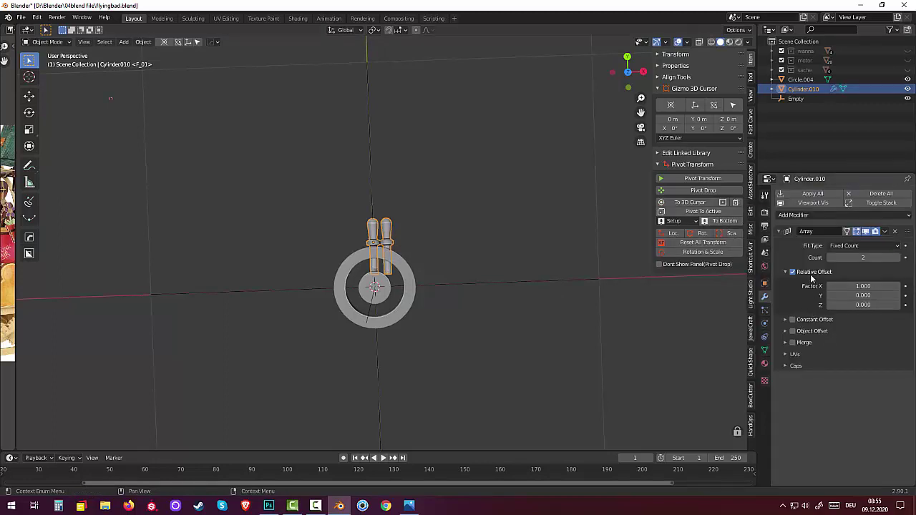
click(897, 257)
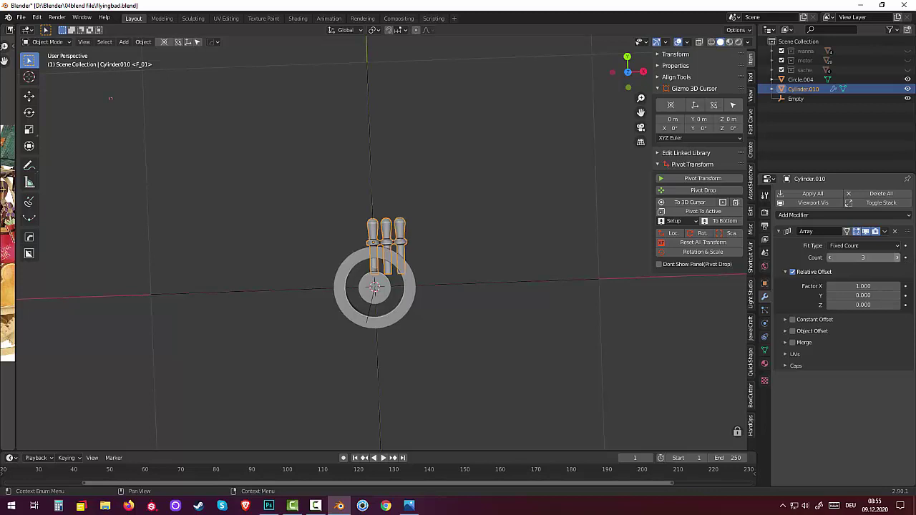
click(898, 259)
click(898, 259)
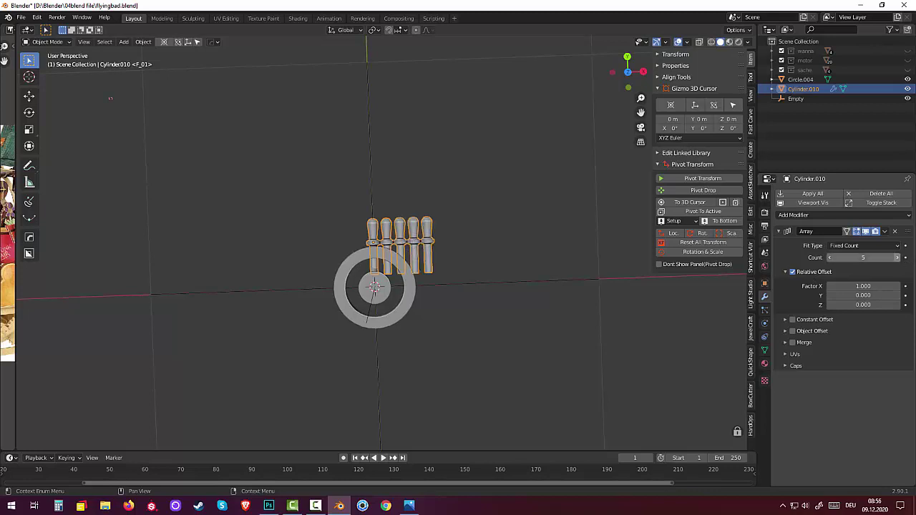
click(898, 258)
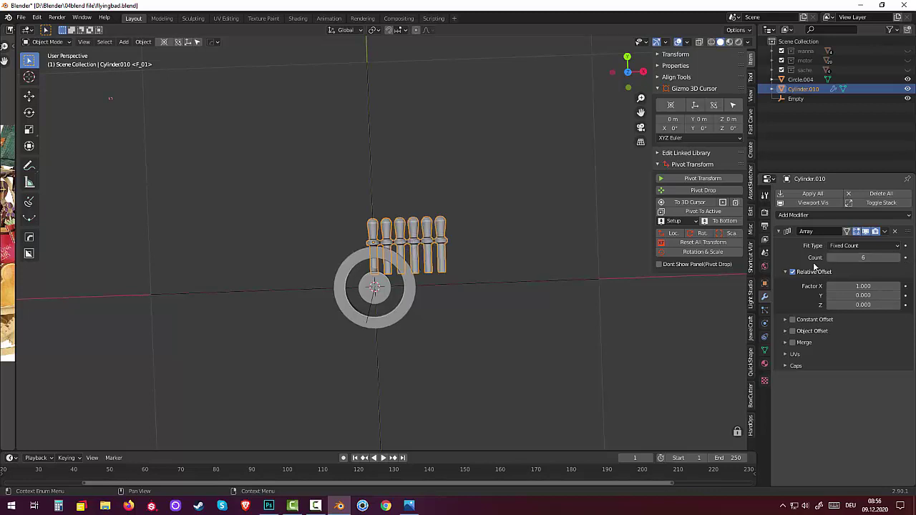
click(792, 272)
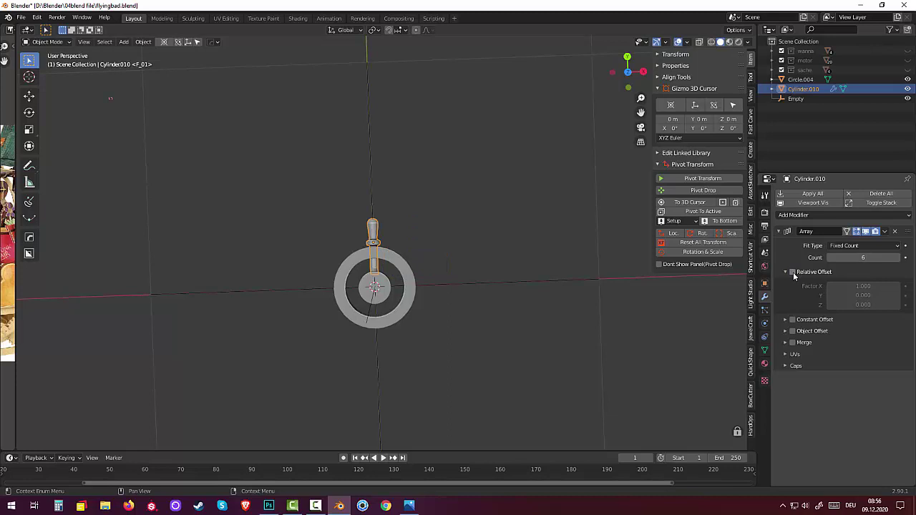
click(792, 330)
click(785, 332)
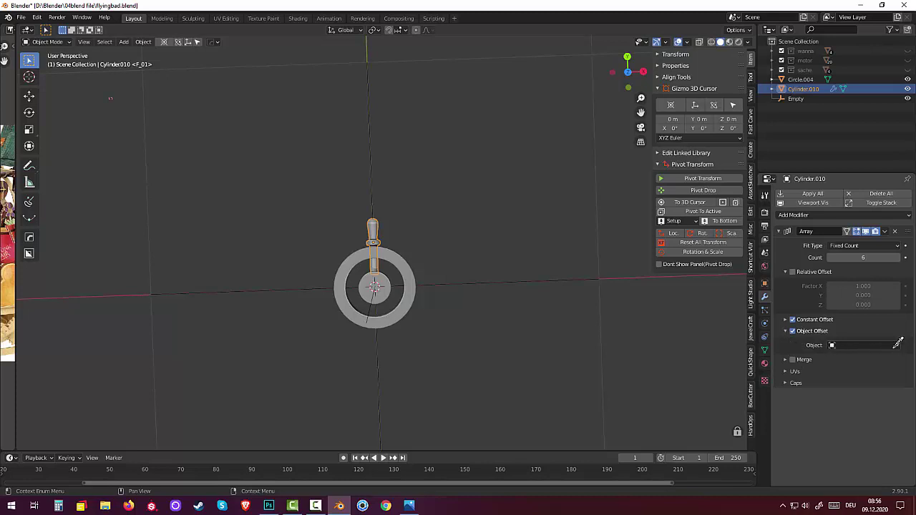
Set Empty as the offset object and rotate it about 60° to fan the handles around the hub.
click(895, 345)
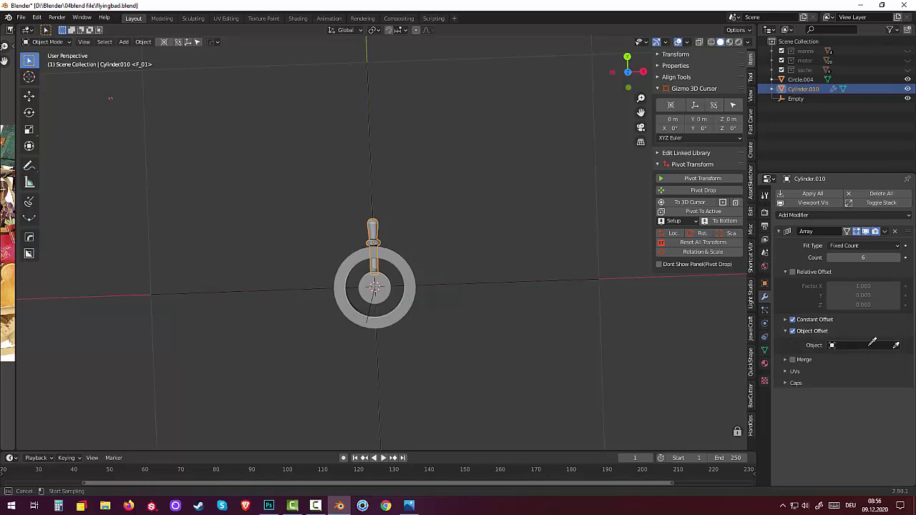
click(833, 346)
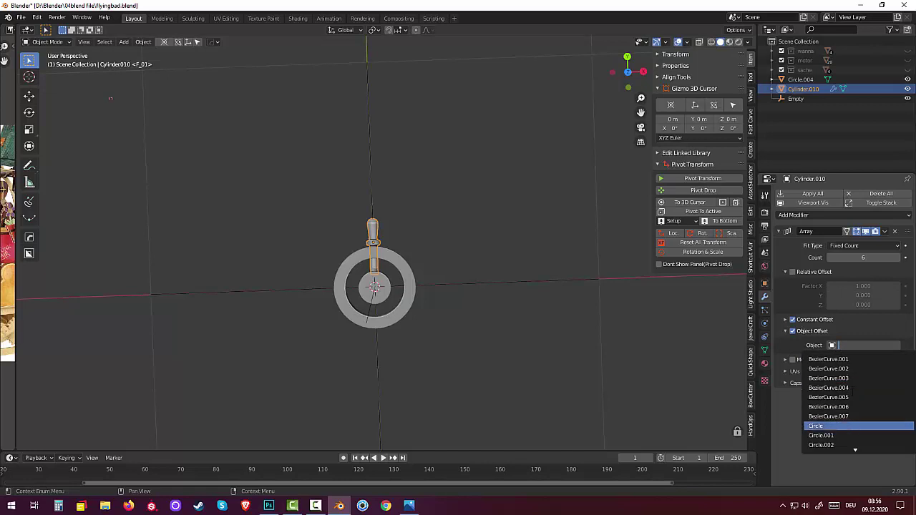
scroll(847, 406, down, 5)
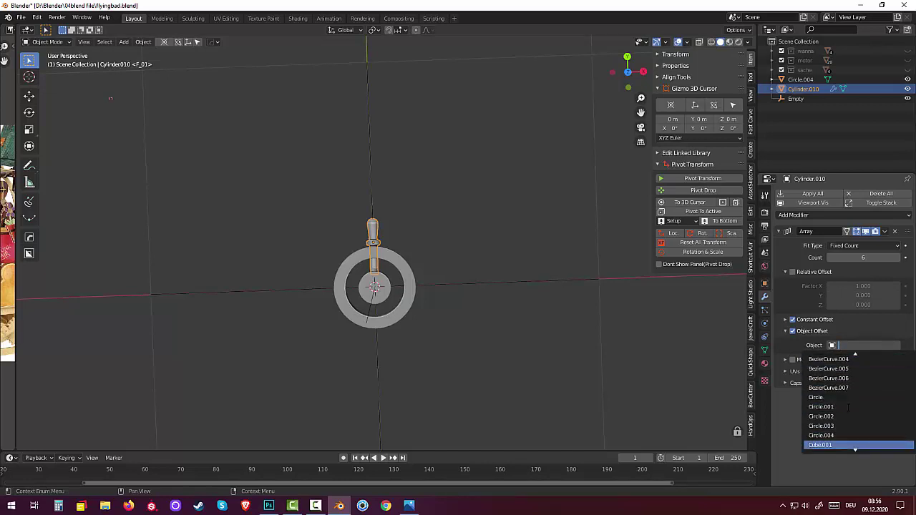
scroll(847, 407, down, 5)
scroll(847, 406, down, 4)
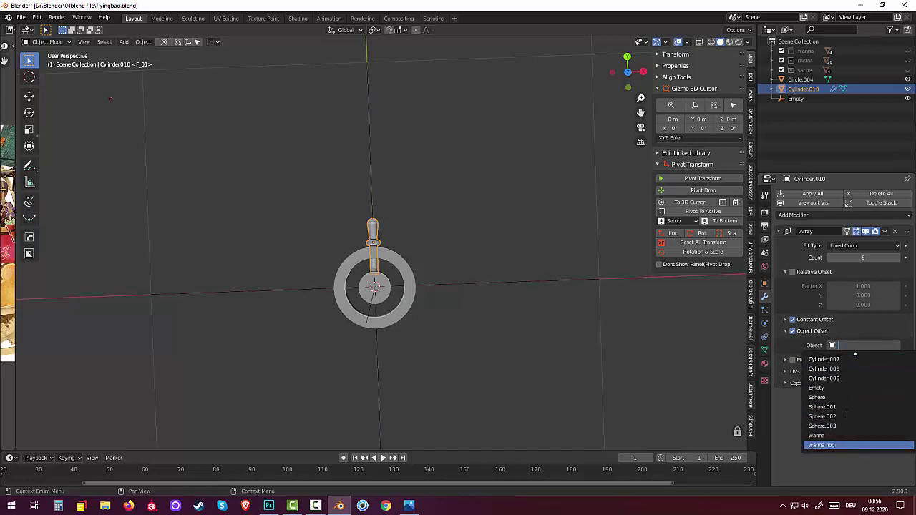
click(816, 388)
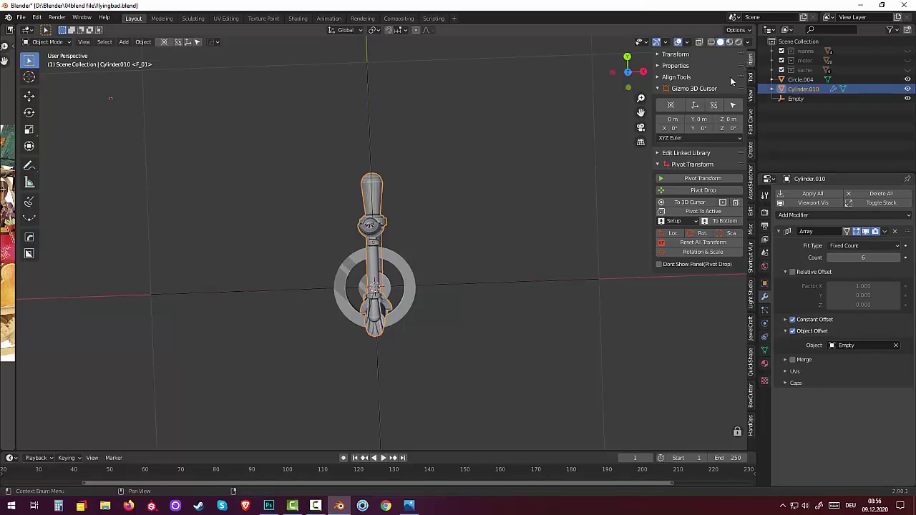
click(691, 242)
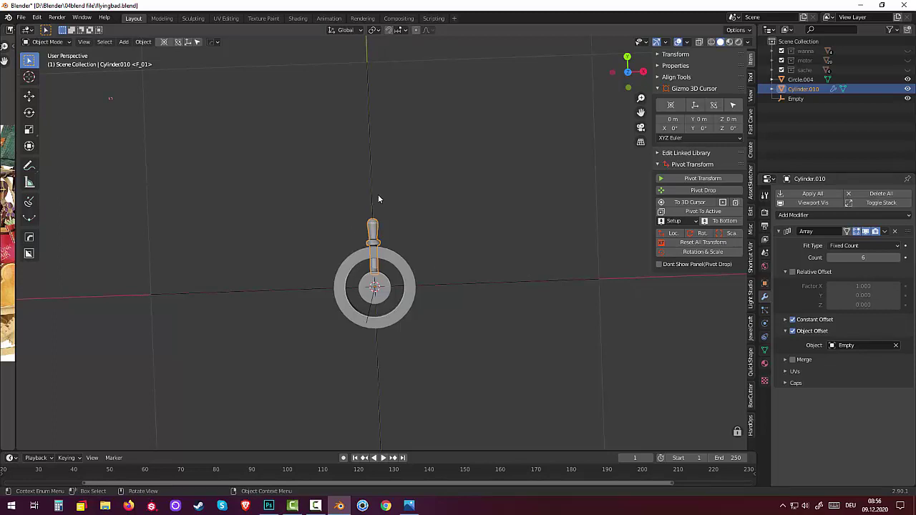
key(r)
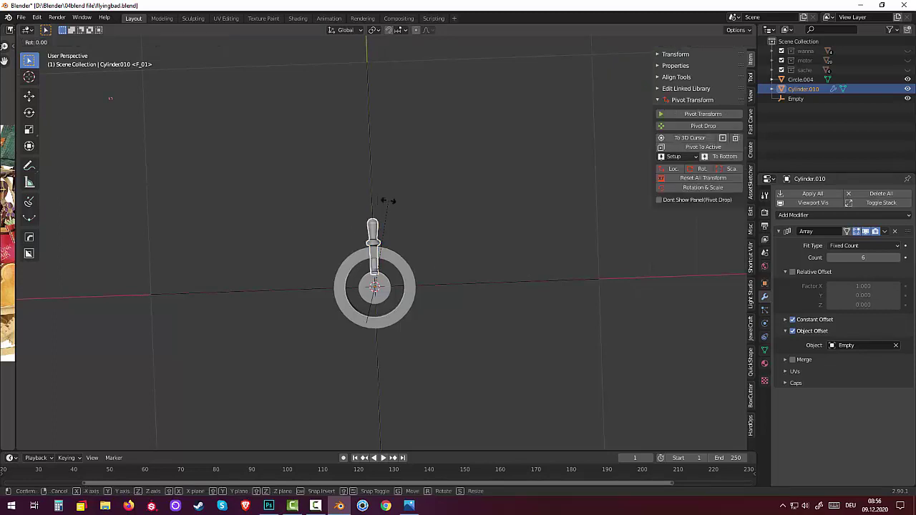
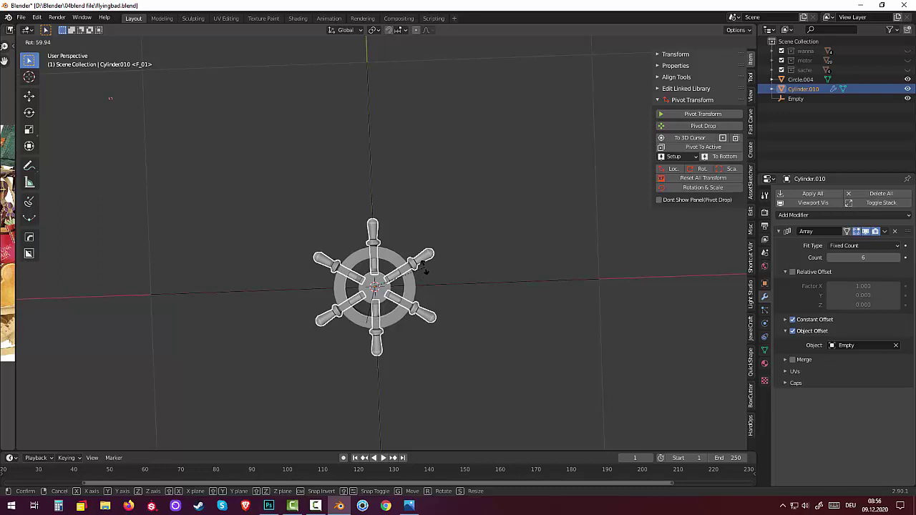
Confirm the spokes' rotation, then select the Circle.004 ring and open the interaction mode list.
click(425, 270)
click(440, 284)
mouse_move(442, 285)
middle_down()
mouse_move(467, 271)
mouse_move(413, 347)
middle_up()
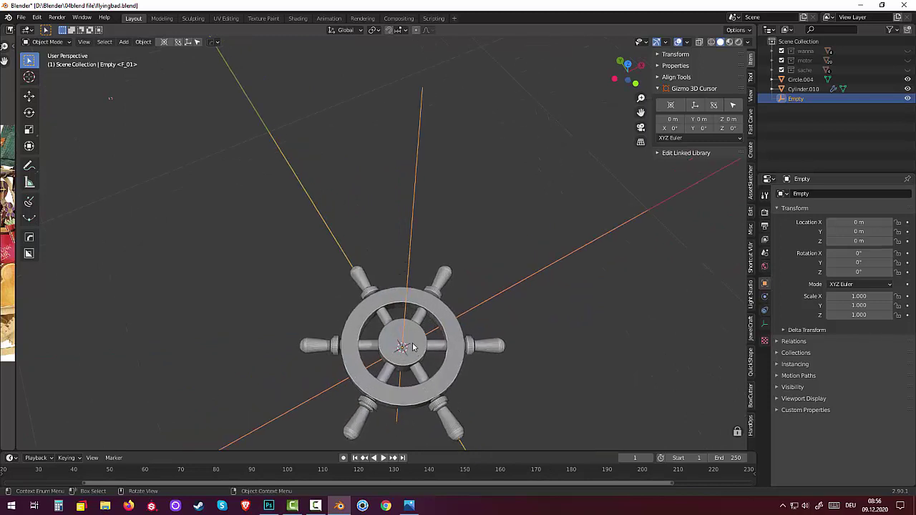
click(413, 347)
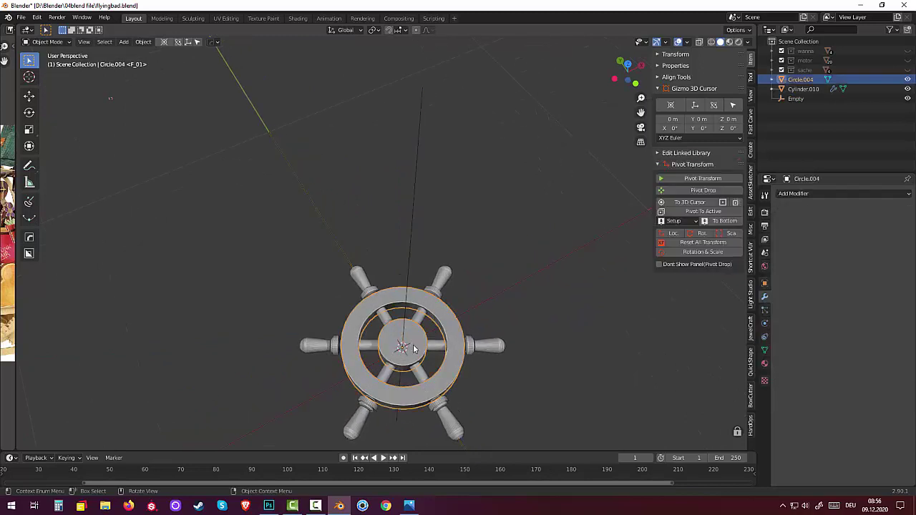
click(49, 41)
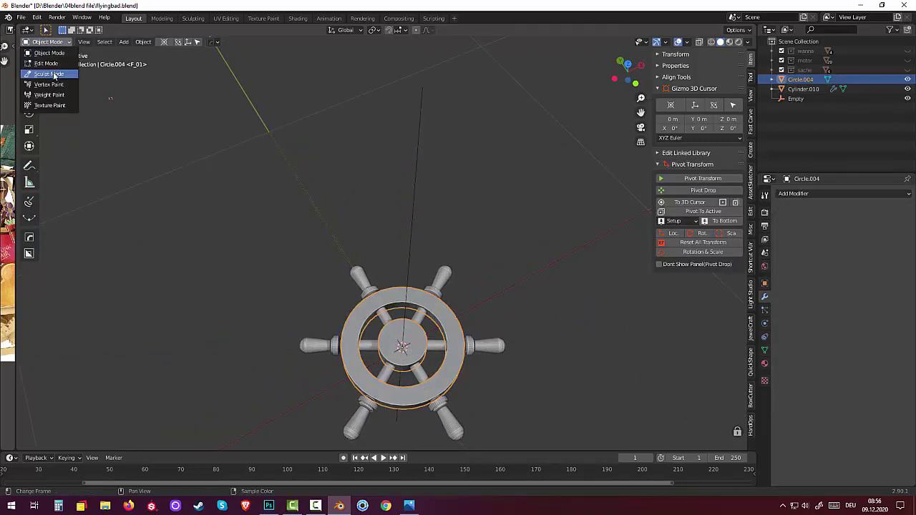
Inset the hub's centre cap face and extrude it upward into a raised boss.
click(52, 66)
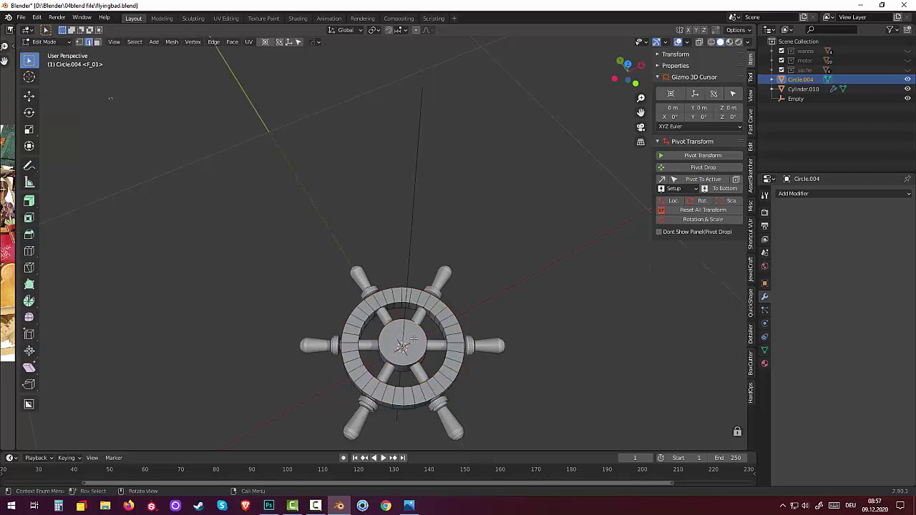
click(98, 42)
click(421, 337)
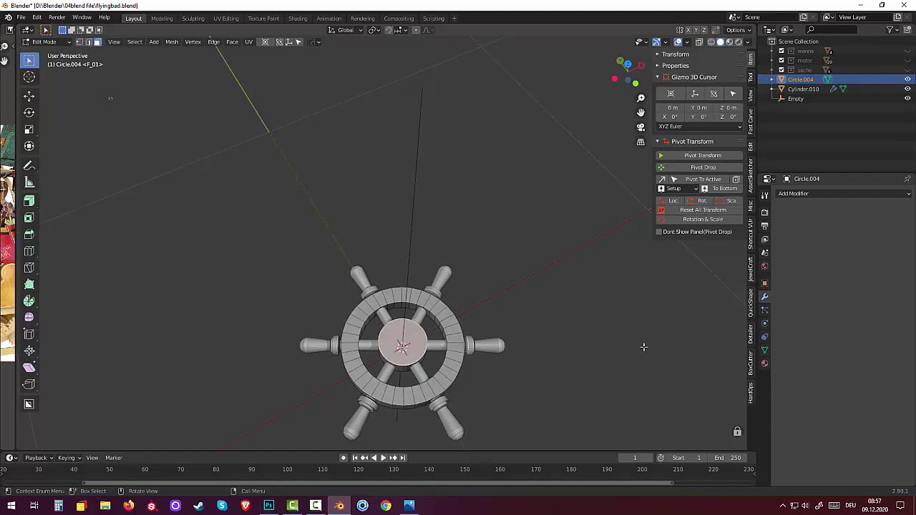
key(i)
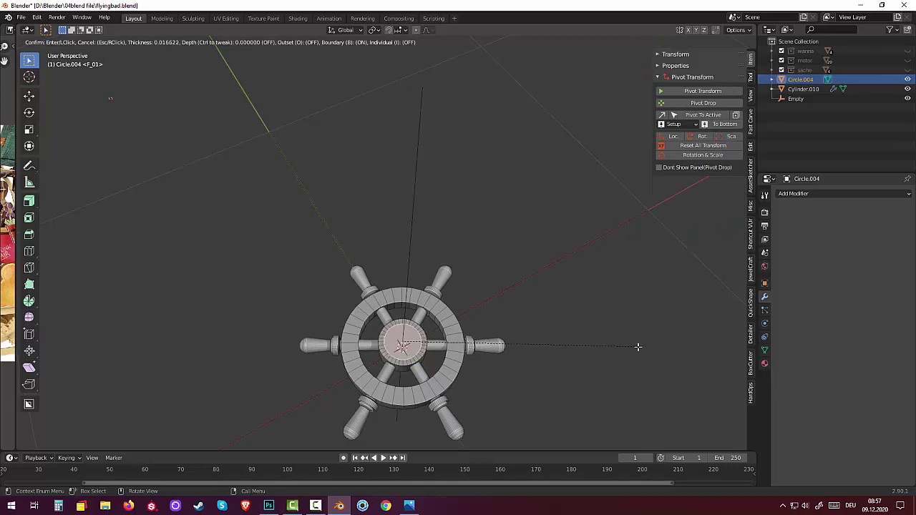
click(636, 347)
middle_drag(631, 333, 603, 321)
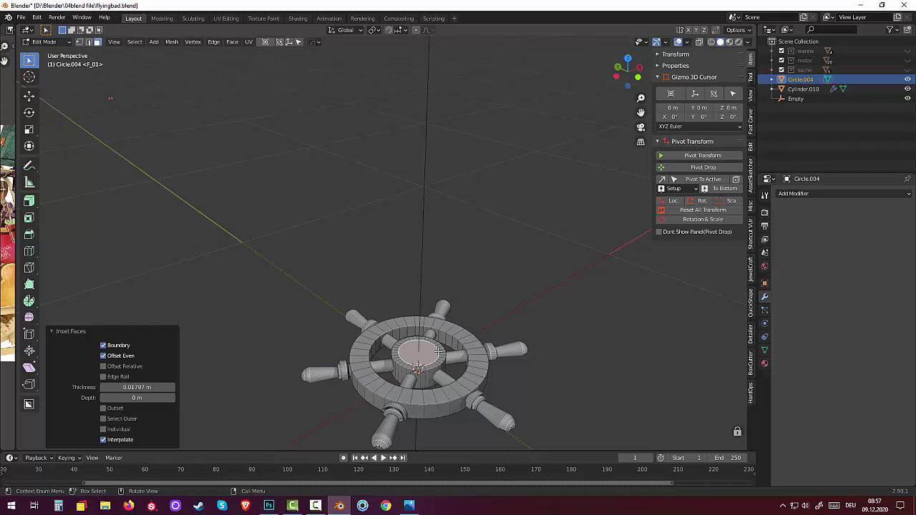
key(e)
click(437, 346)
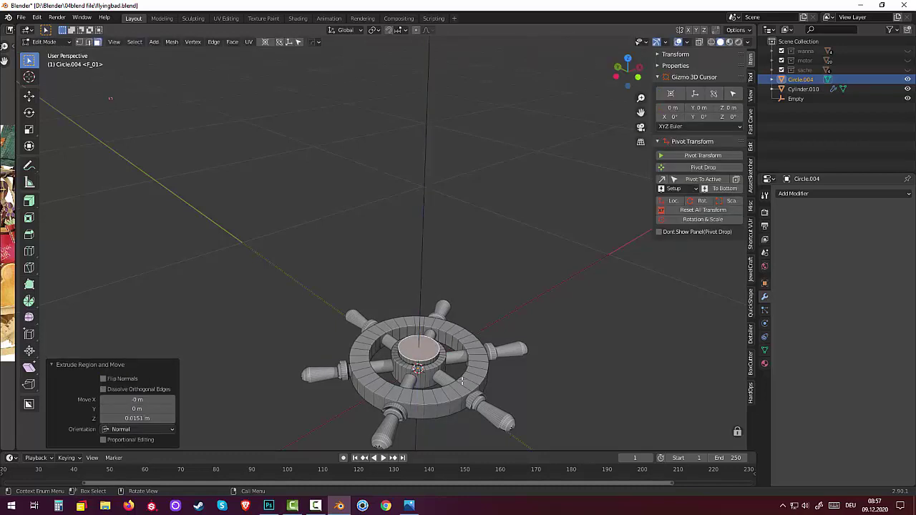
click(461, 387)
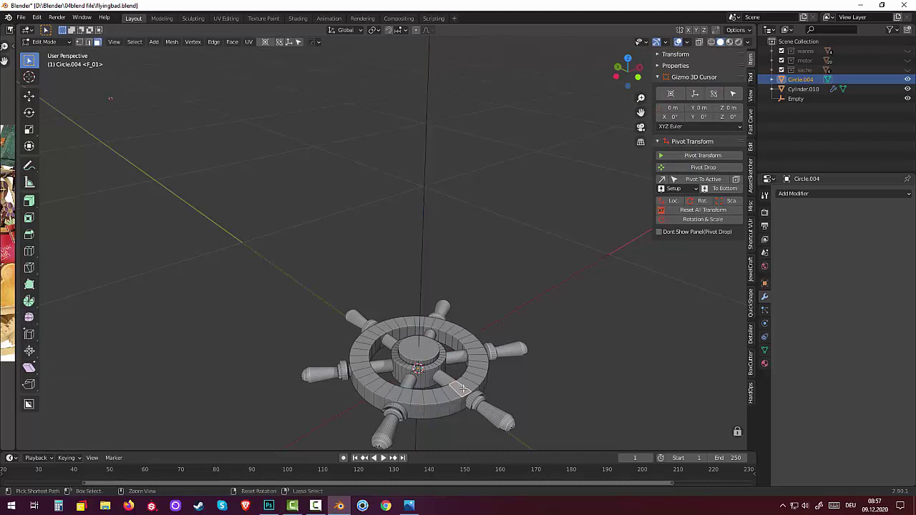
Add two centred loop cuts around the wheel ring, then clear the selection.
key(ctrl+r)
scroll(463, 387, up, 1)
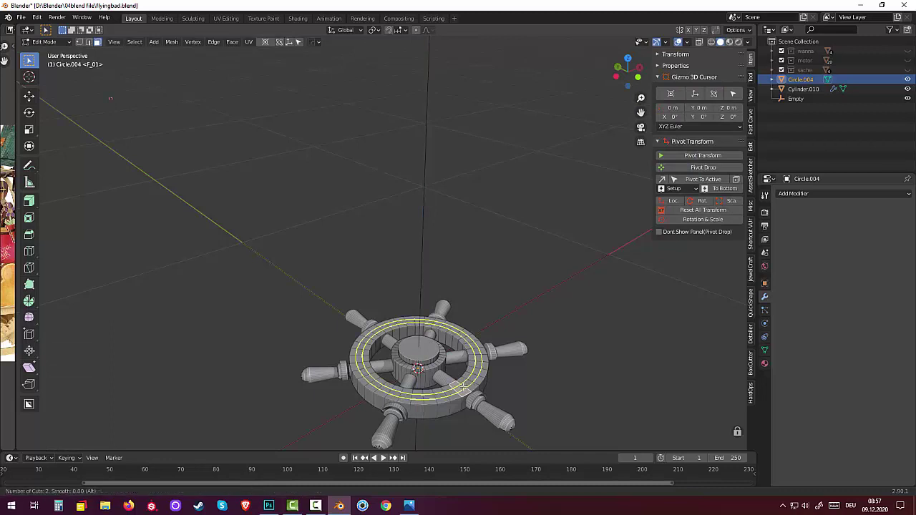
click(463, 387)
right_click(463, 387)
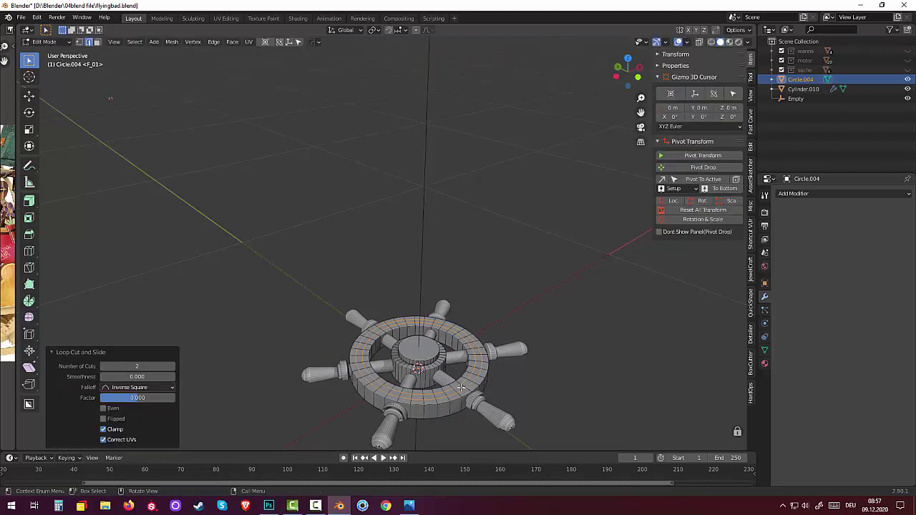
key(alt+a)
key(alt)
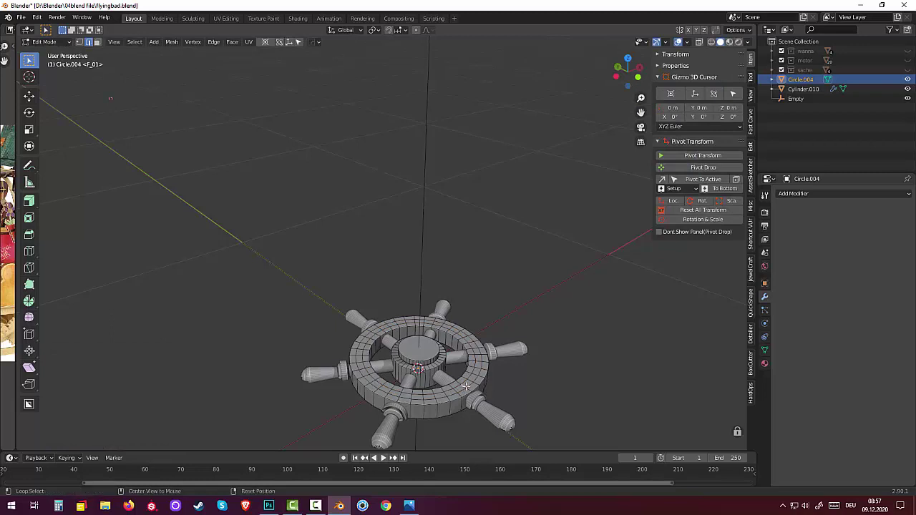
alt+click(465, 384)
key(alt+a)
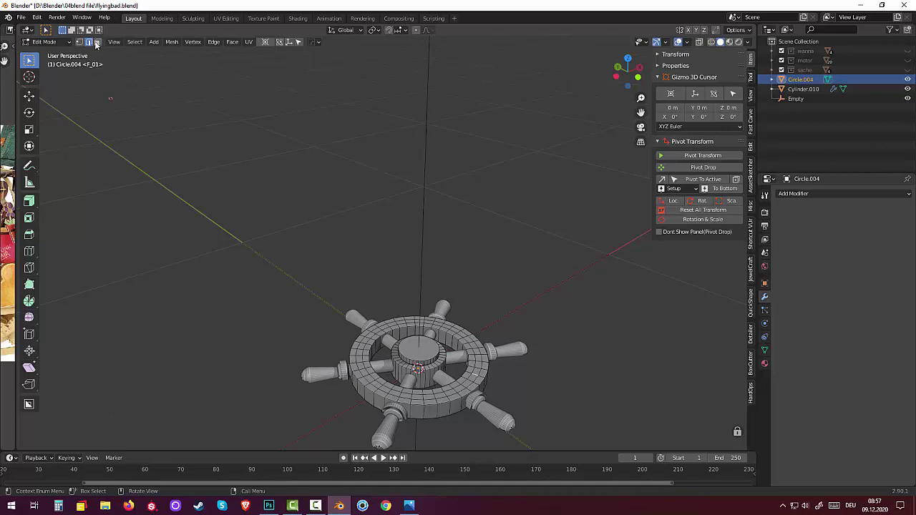
Select the rim's top face loop and extrude it about 0.012 m along its normals.
click(98, 42)
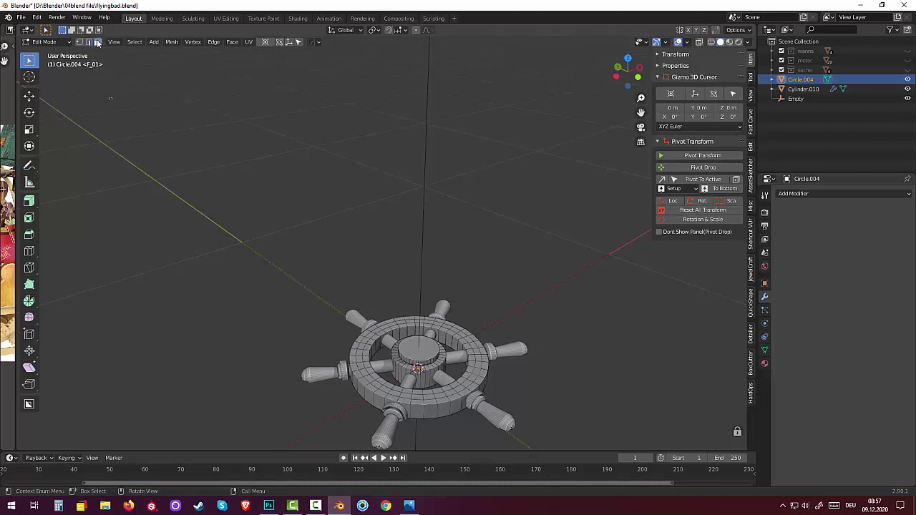
alt+click(472, 379)
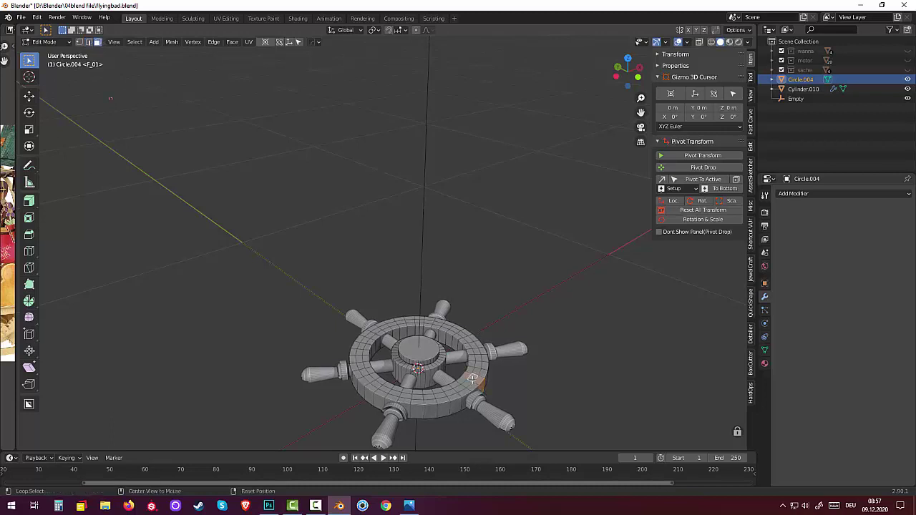
alt+click(472, 377)
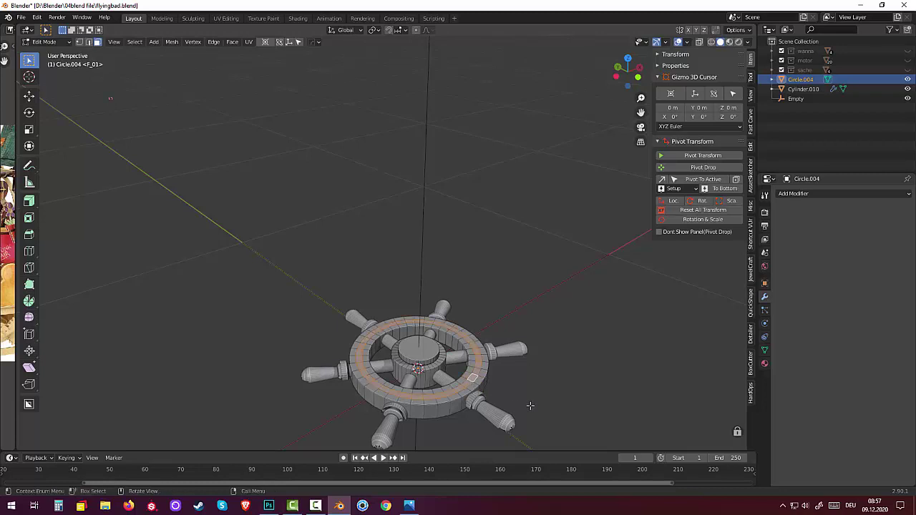
key(e)
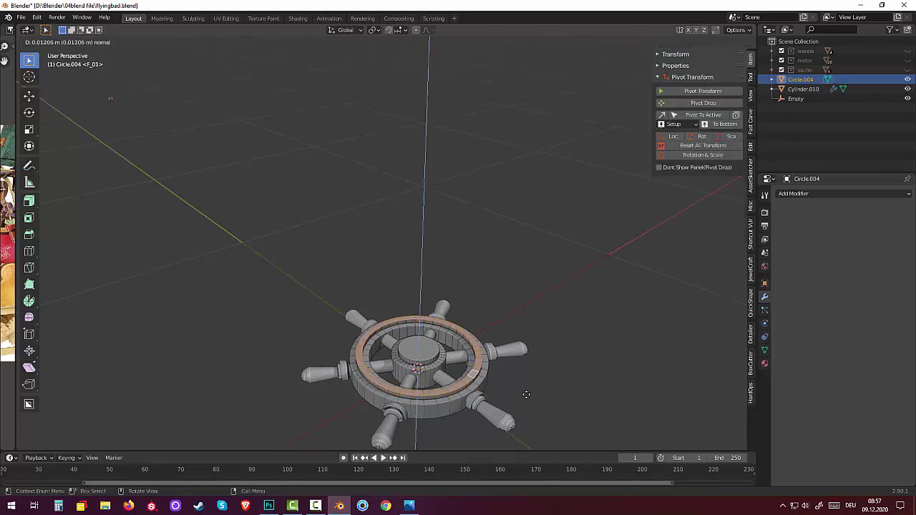
click(526, 394)
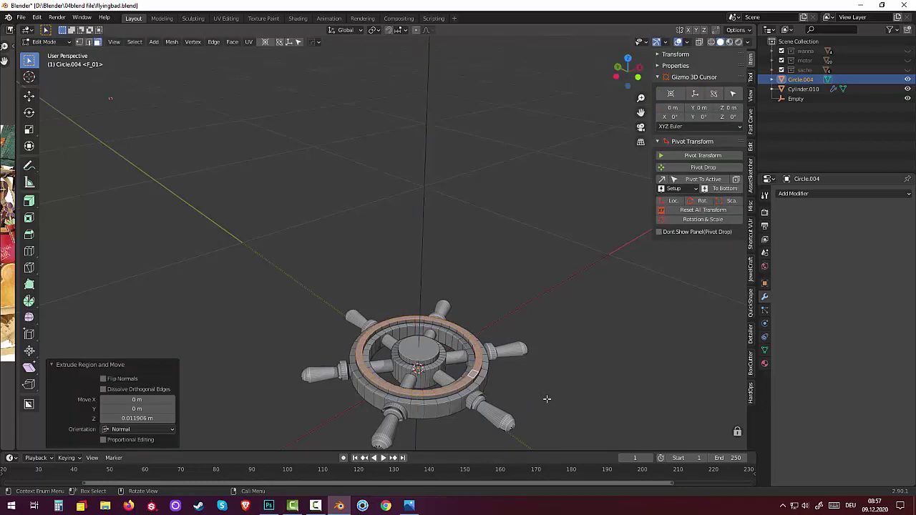
click(545, 399)
scroll(543, 387, down, 2)
mouse_move(544, 386)
middle_down()
mouse_move(538, 294)
mouse_move(490, 291)
mouse_move(466, 306)
middle_up()
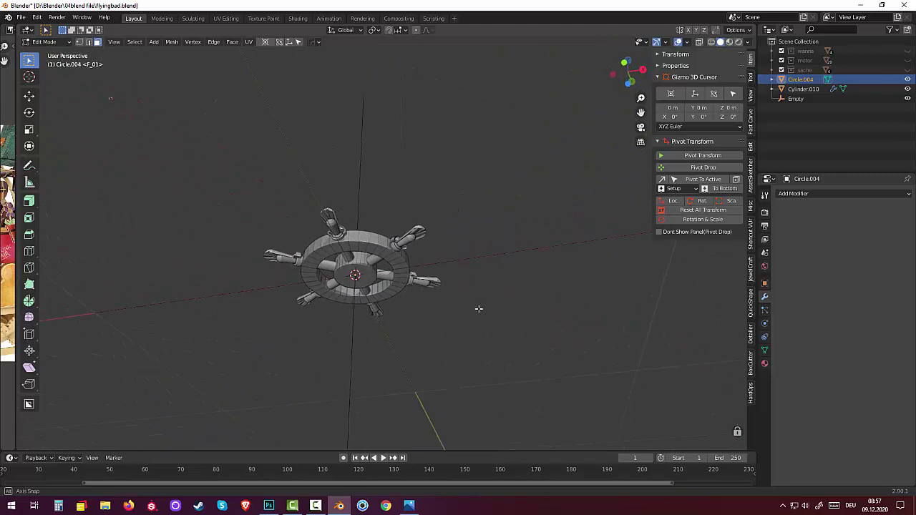
scroll(363, 267, up, 3)
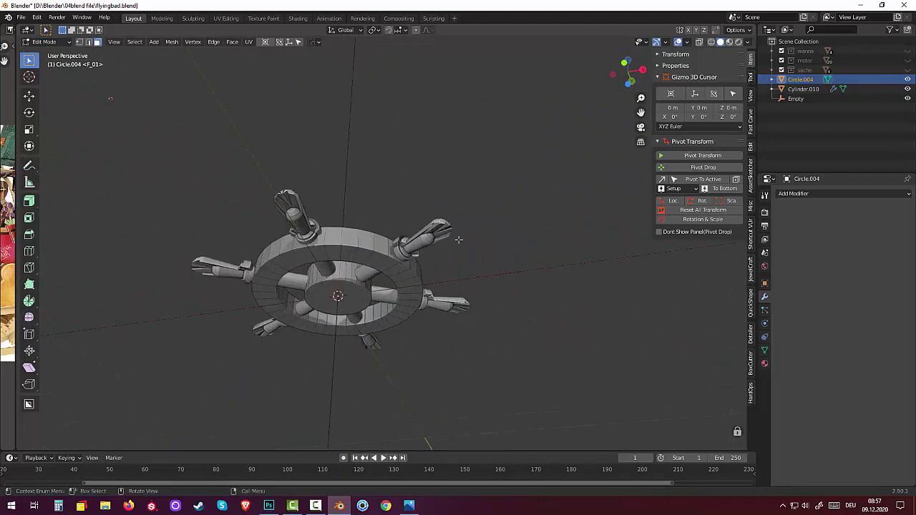
mouse_move(457, 257)
middle_down()
mouse_move(456, 284)
mouse_move(494, 382)
mouse_move(466, 364)
middle_up()
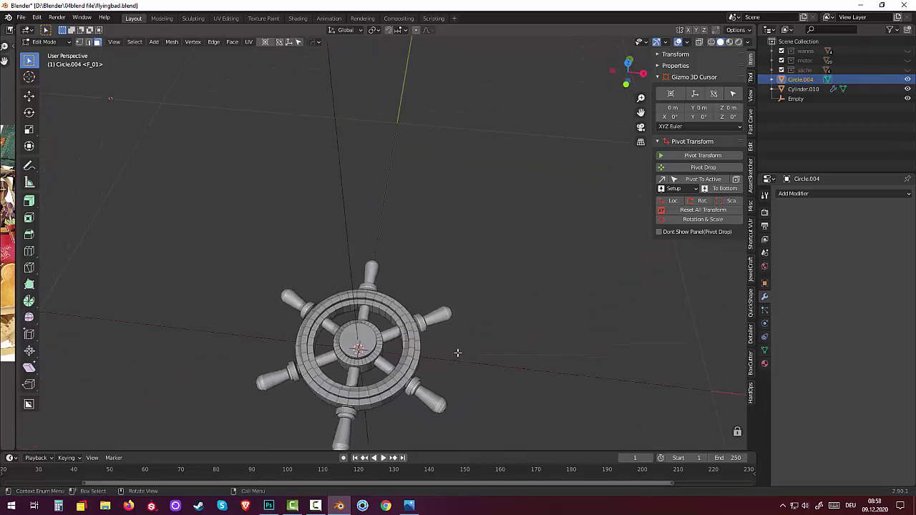
scroll(469, 353, down, 2)
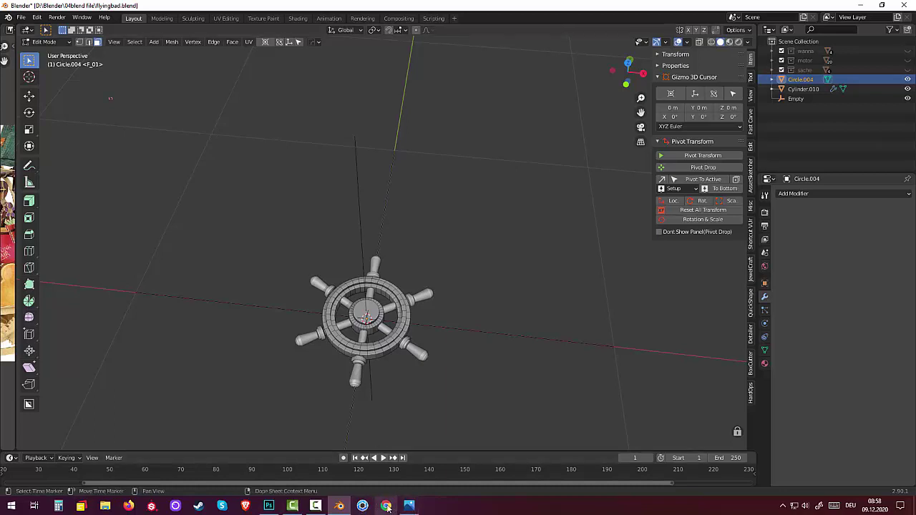
click(315, 506)
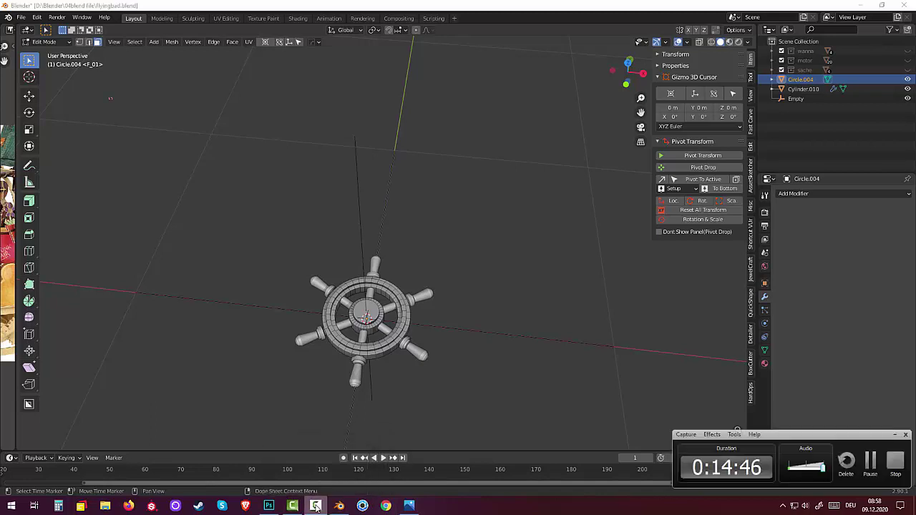
click(880, 470)
mouse_move(611, 343)
middle_down()
mouse_move(527, 305)
mouse_move(502, 382)
mouse_move(466, 421)
mouse_move(445, 420)
middle_up()
scroll(373, 305, up, 1)
Inset the hub's underside centre face by about 0.037 m.
scroll(372, 308, up, 2)
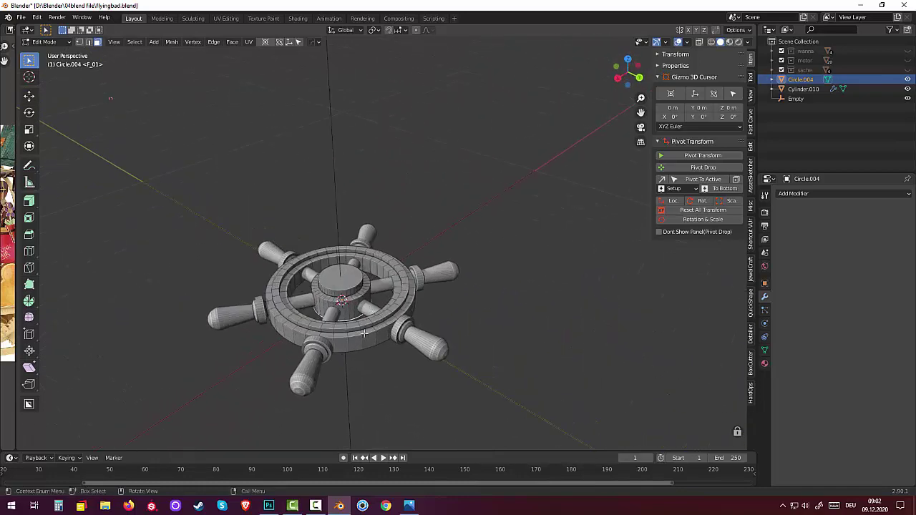
scroll(366, 329, up, 1)
mouse_move(367, 327)
middle_down()
mouse_move(394, 254)
mouse_move(439, 246)
middle_up()
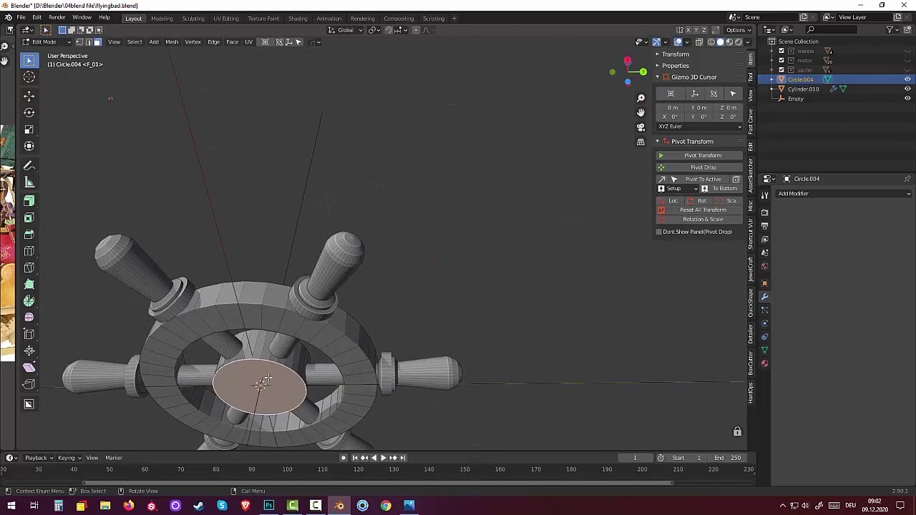
scroll(322, 364, down, 2)
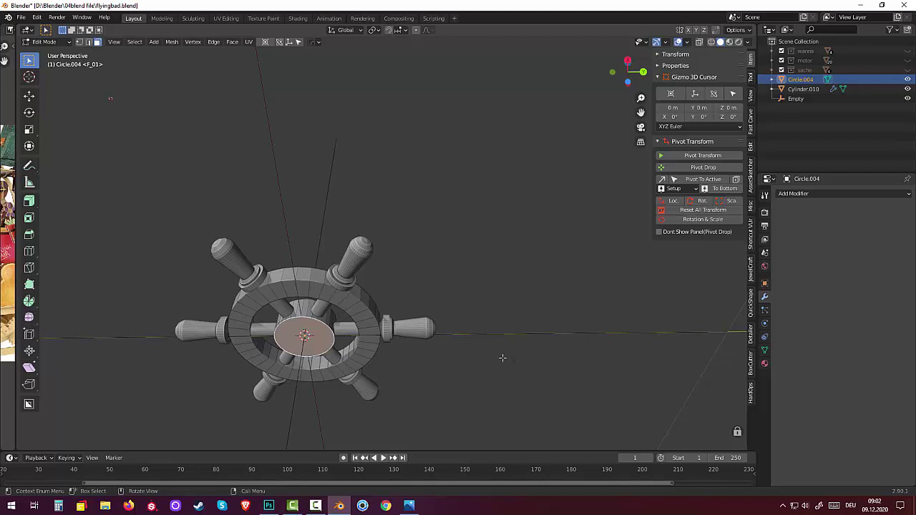
key(i)
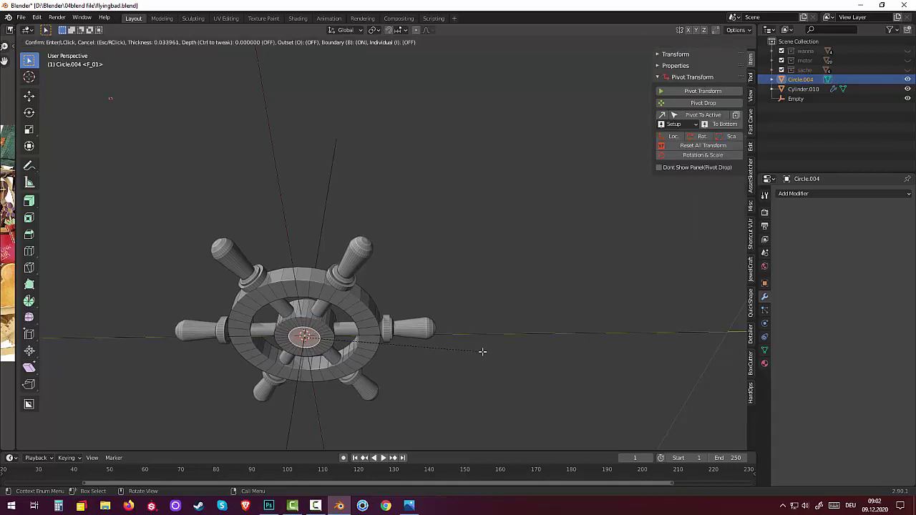
click(481, 352)
Extrude the inset face about 0.24 m downward into an axle shaft.
middle_drag(480, 353, 434, 380)
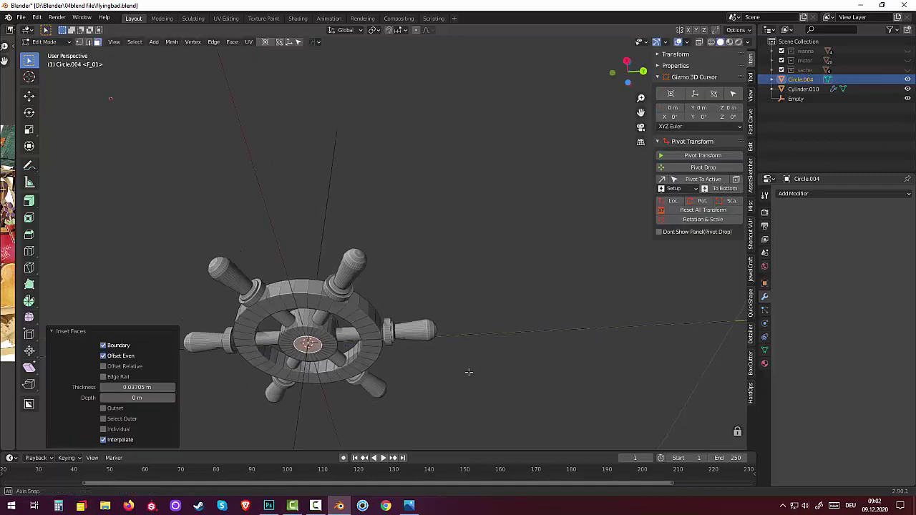
scroll(433, 379, down, 3)
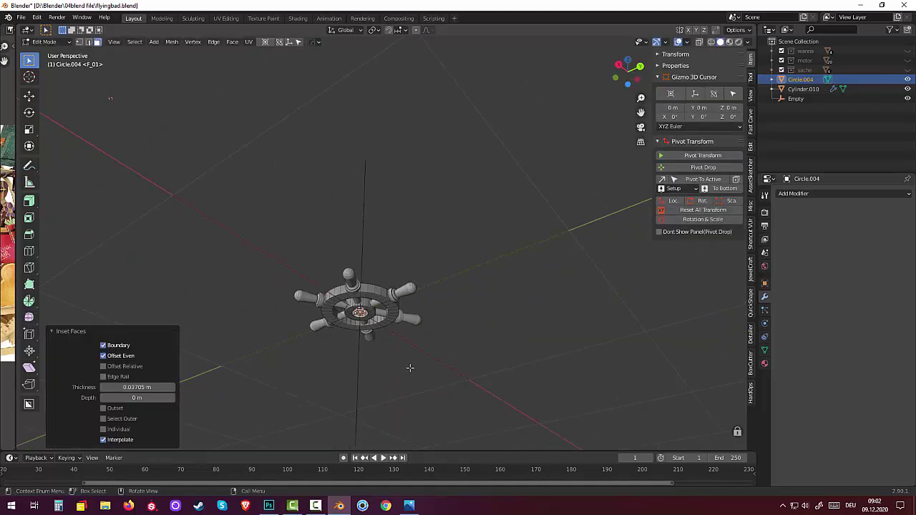
key(e)
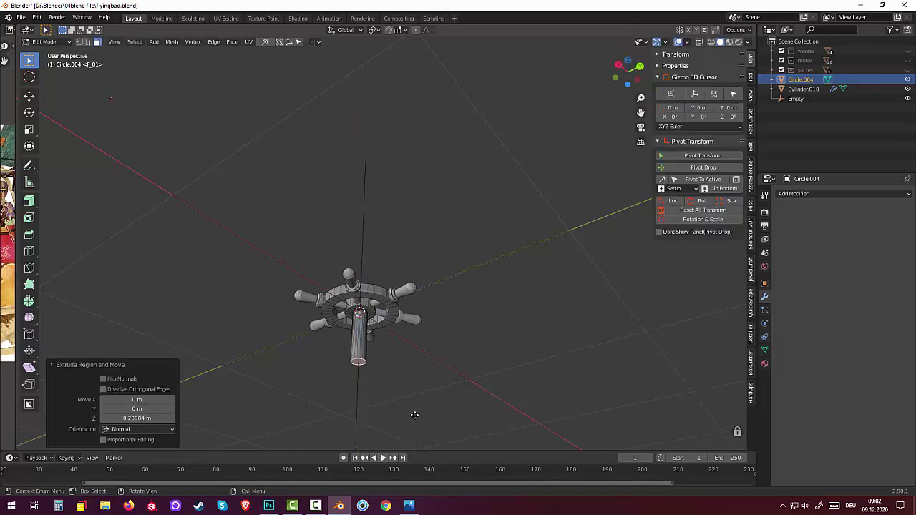
click(415, 417)
scroll(405, 396, down, 3)
middle_drag(417, 358, 397, 400)
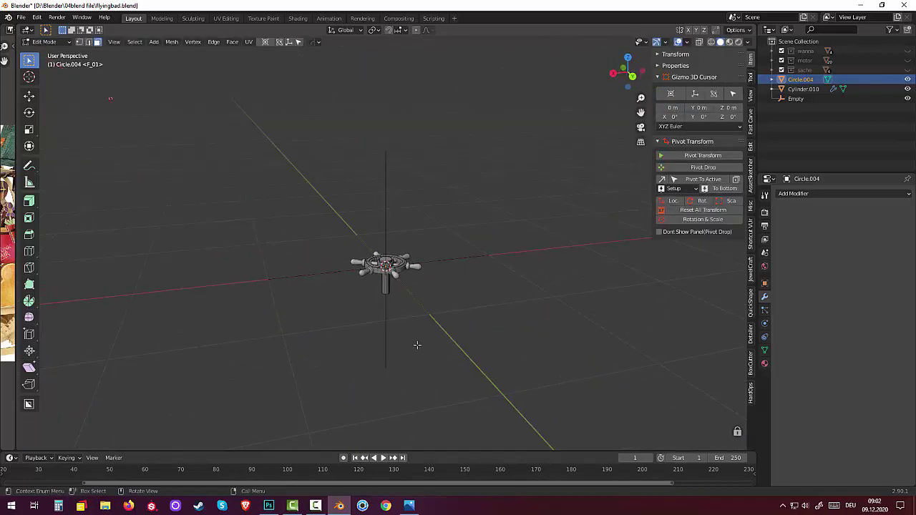
Rename Circle.004 to 'sturval', briefly toggle Cylinder.010's visibility, and select the Empty.
double_click(801, 80)
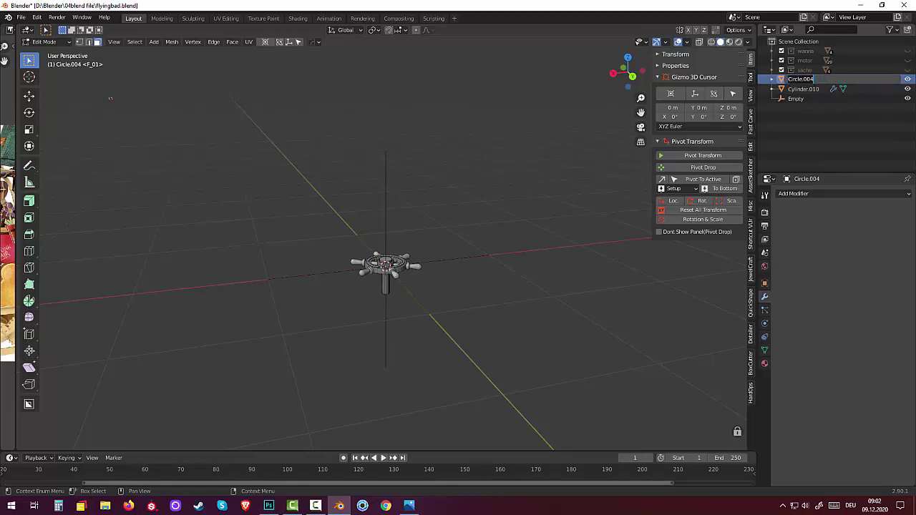
text(c)
key(Return)
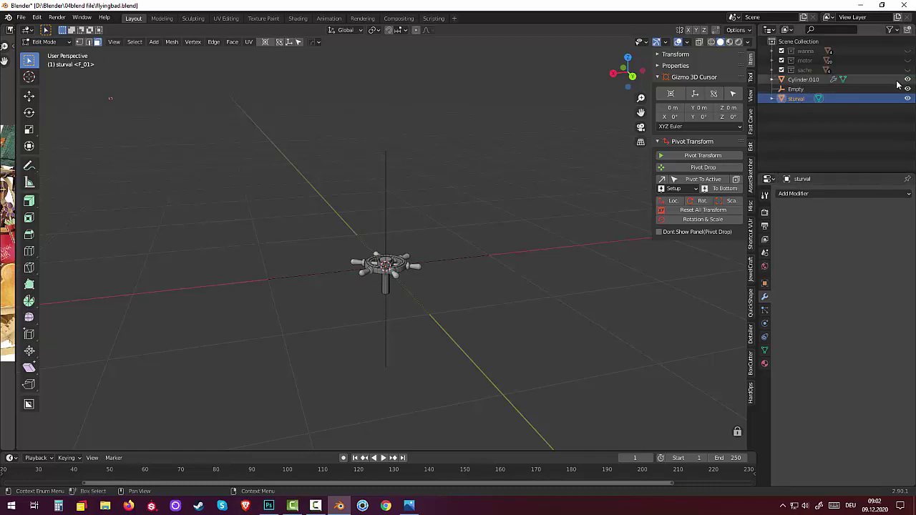
click(907, 79)
click(908, 80)
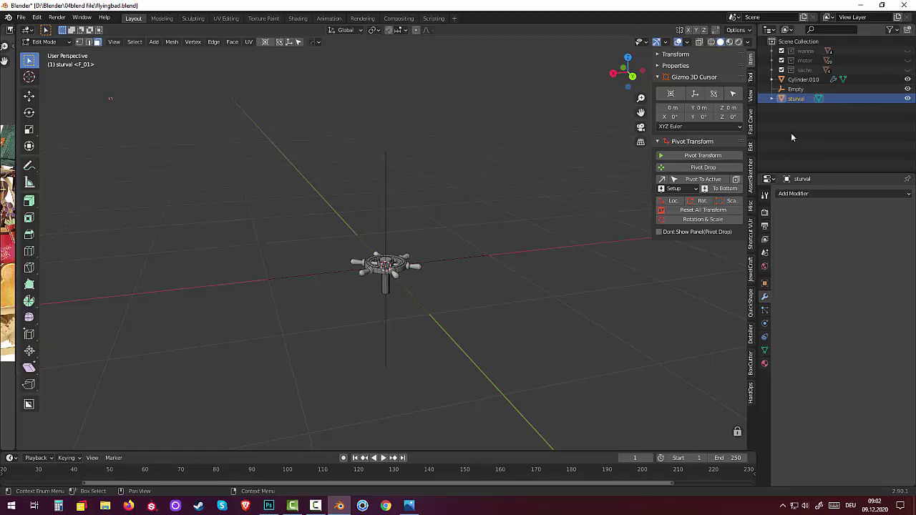
click(791, 88)
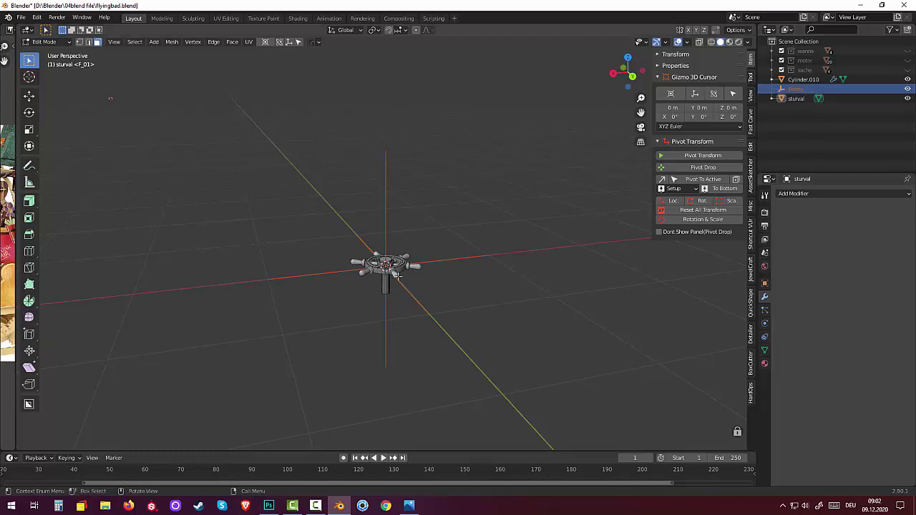
Return to Object Mode and apply the Array modifier on the Cylinder.010 spokes.
click(46, 41)
click(45, 53)
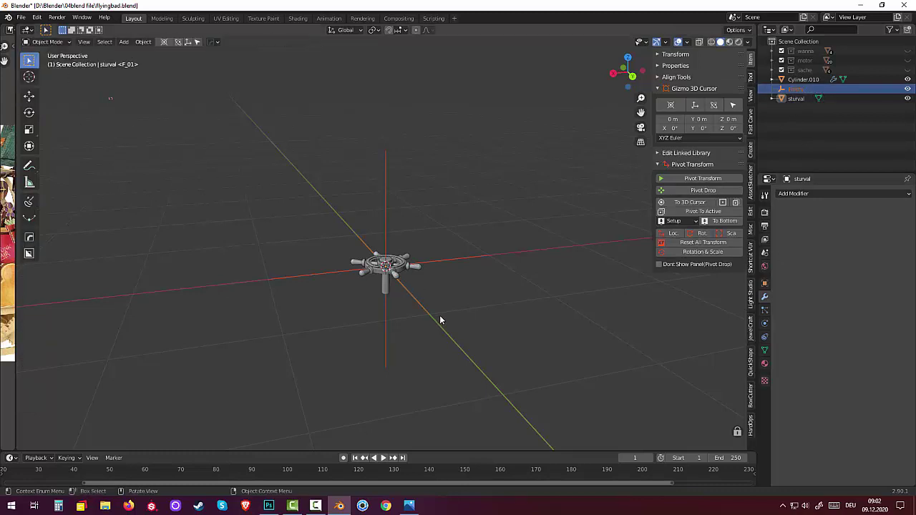
click(398, 276)
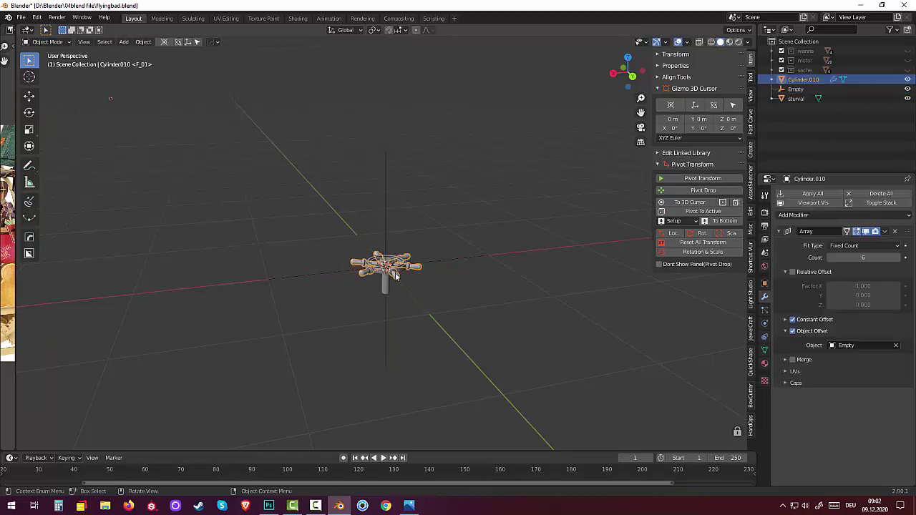
click(884, 231)
click(849, 243)
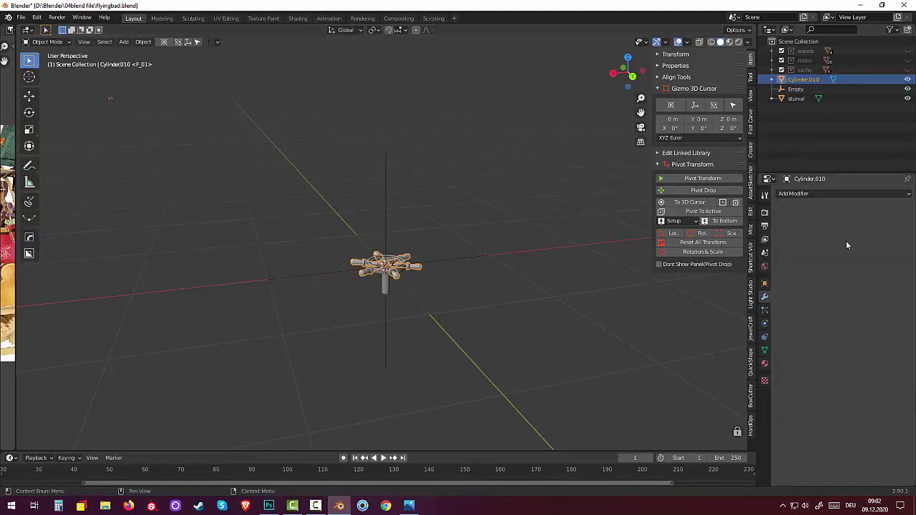
Delete the Empty and join the ring and spokes into one object, Cylinder.010.
click(797, 88)
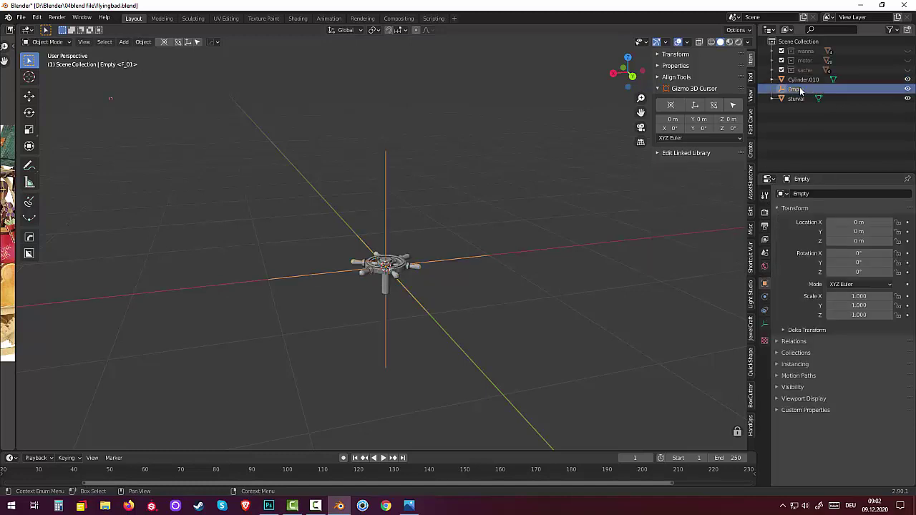
key(Delete)
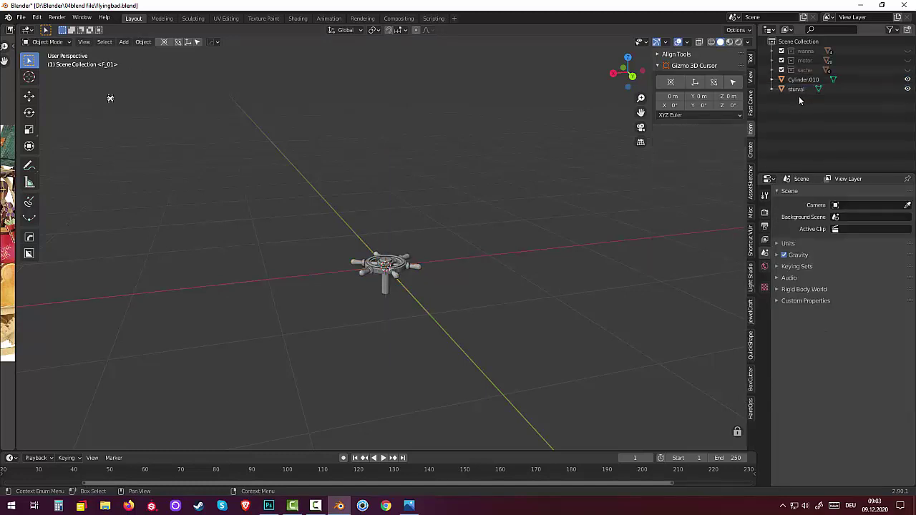
click(802, 80)
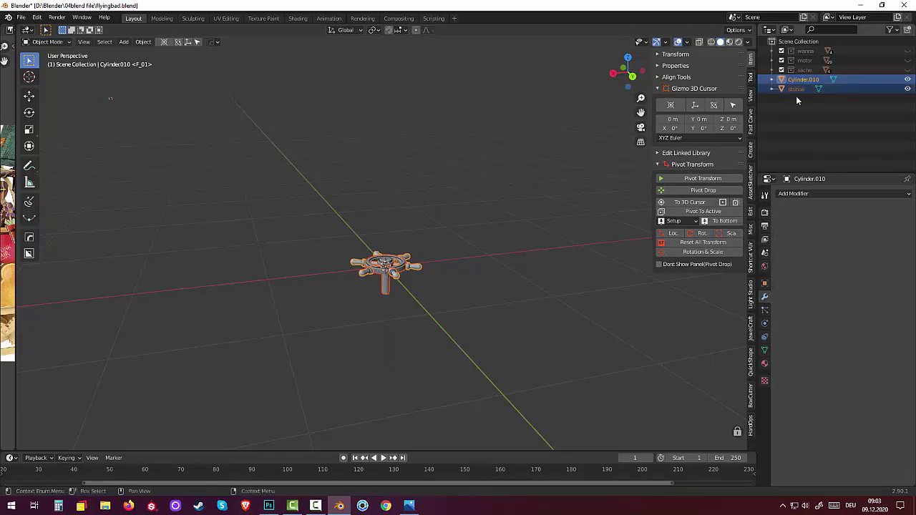
click(143, 41)
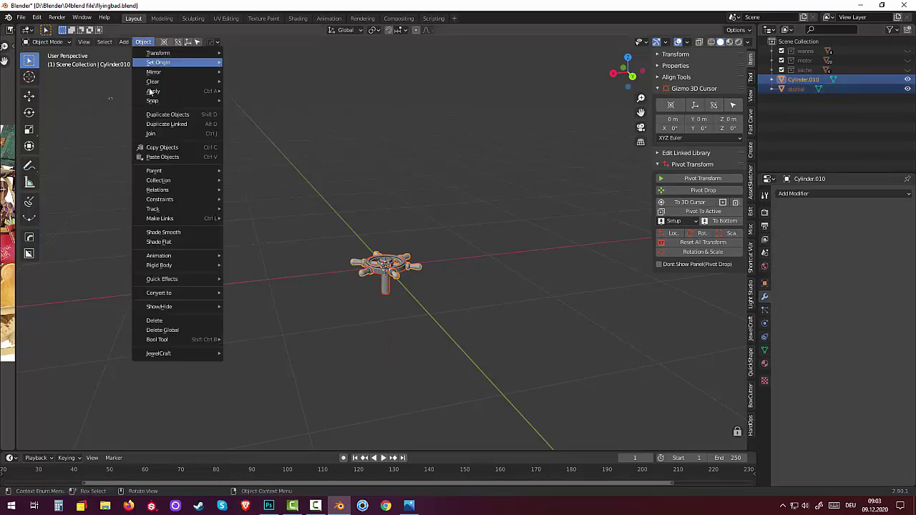
click(154, 134)
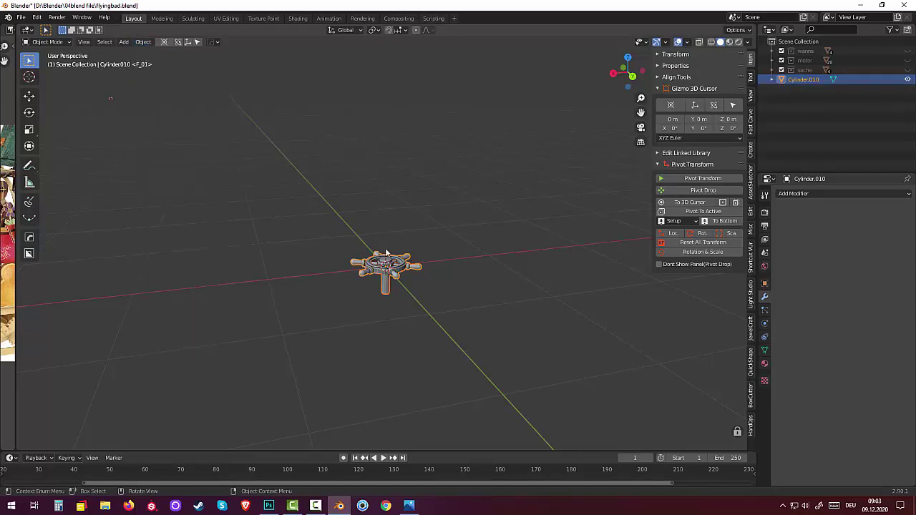
middle_drag(501, 337, 538, 374)
mouse_move(478, 320)
middle_down()
mouse_move(476, 259)
mouse_move(482, 238)
mouse_move(492, 244)
middle_up()
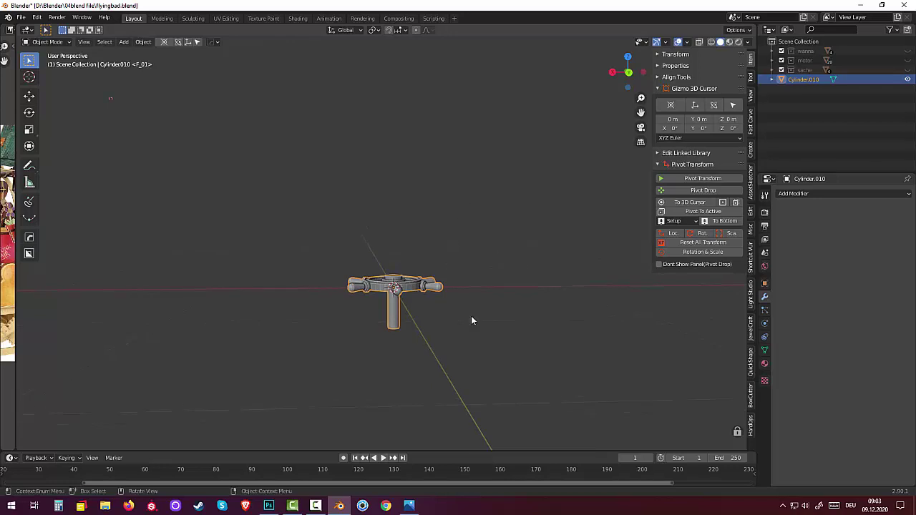
Rotate the wheel 90° about Y so it stands upright.
key(r)
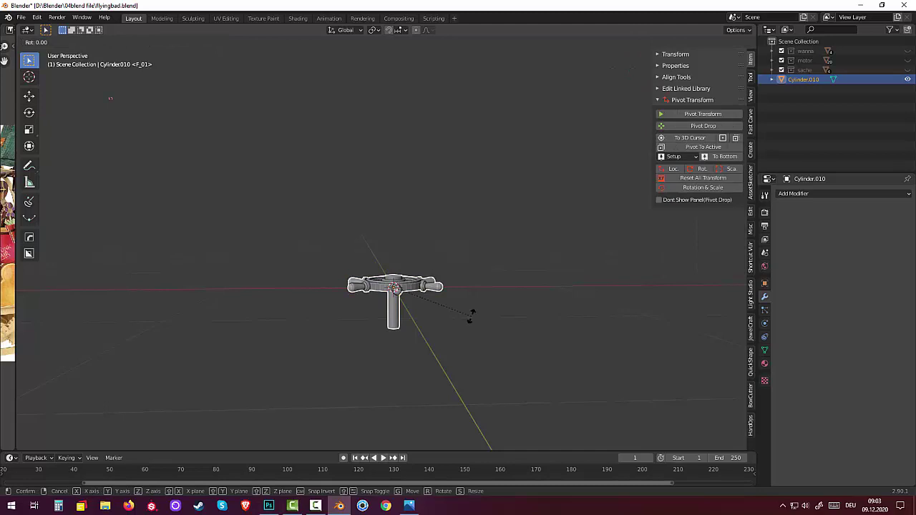
text(y90)
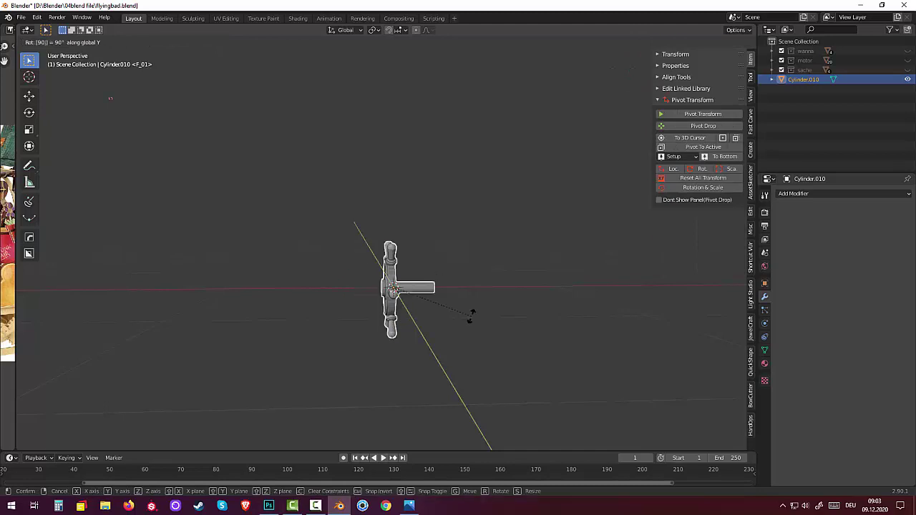
key(Return)
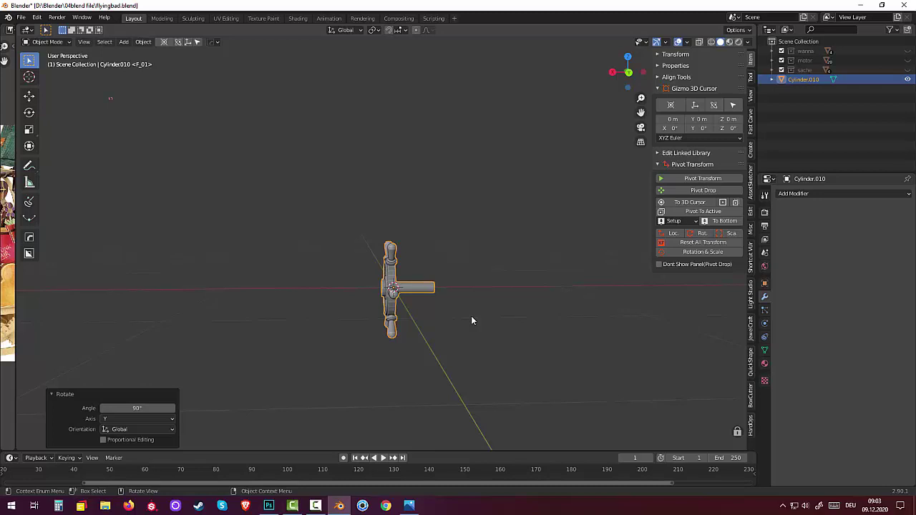
Turn the upright wheel 180° about Z.
key(r)
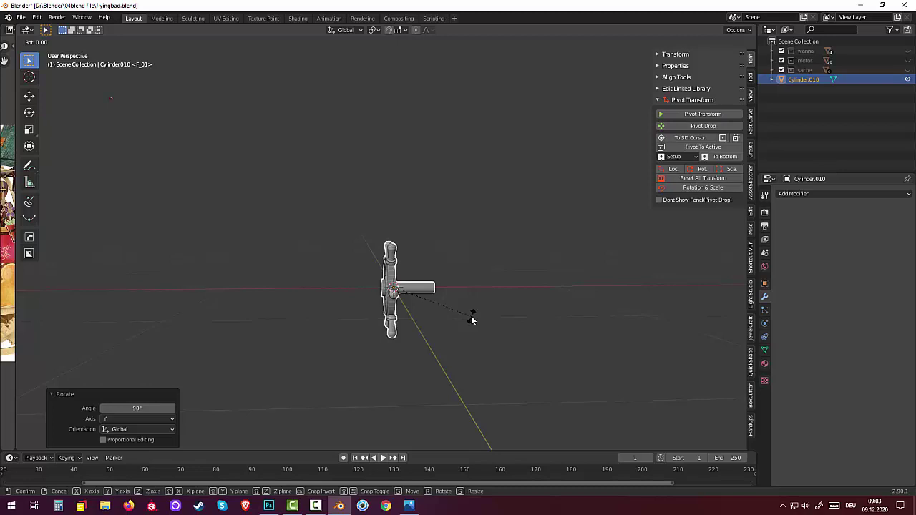
text(z)
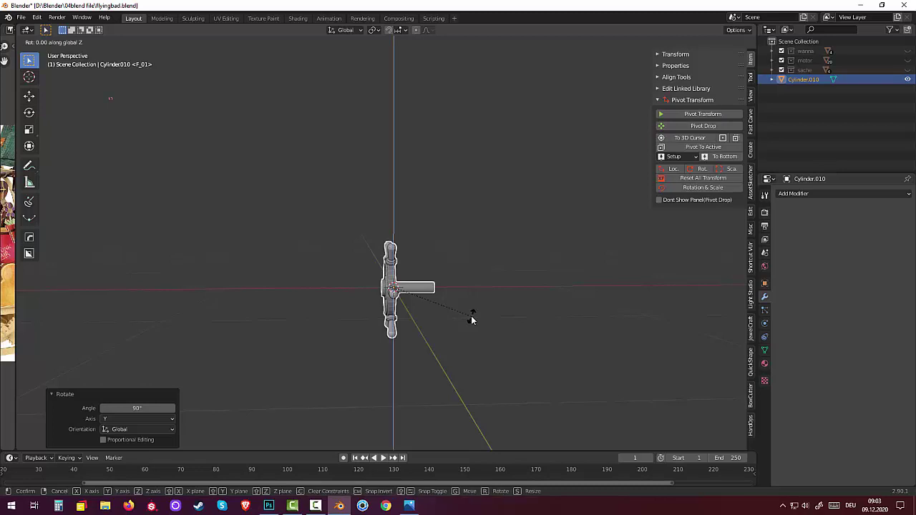
text(180)
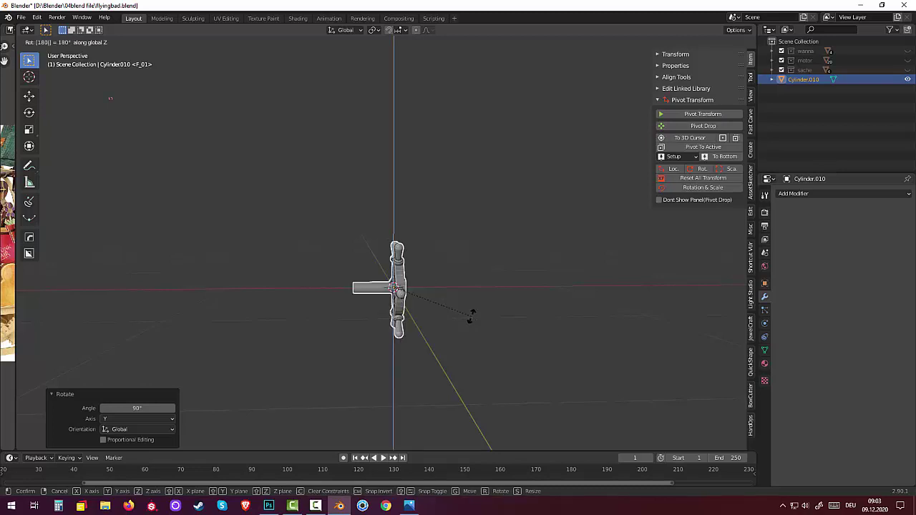
key(Return)
mouse_move(471, 315)
middle_down()
mouse_move(456, 303)
mouse_move(403, 327)
middle_up()
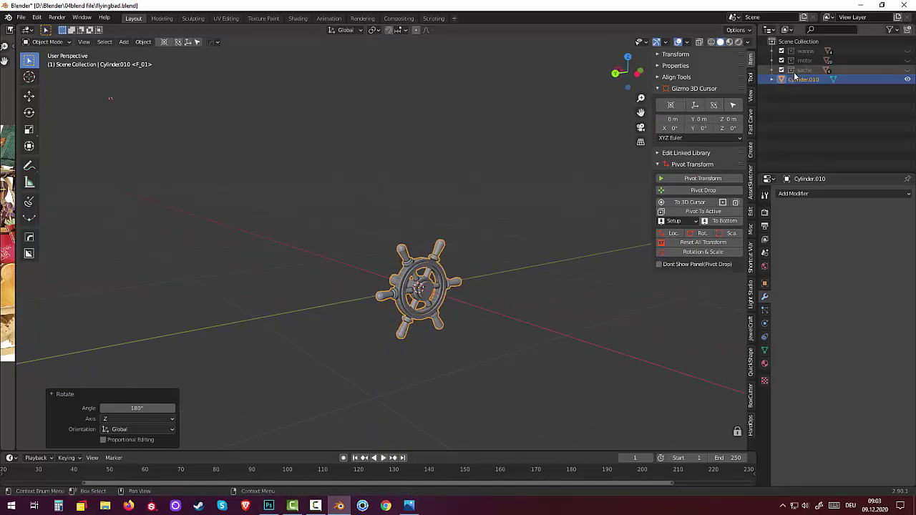
Unhide the wanne bathtub and lift the wheel about 1.25 m along Z.
click(907, 52)
scroll(357, 214, down, 4)
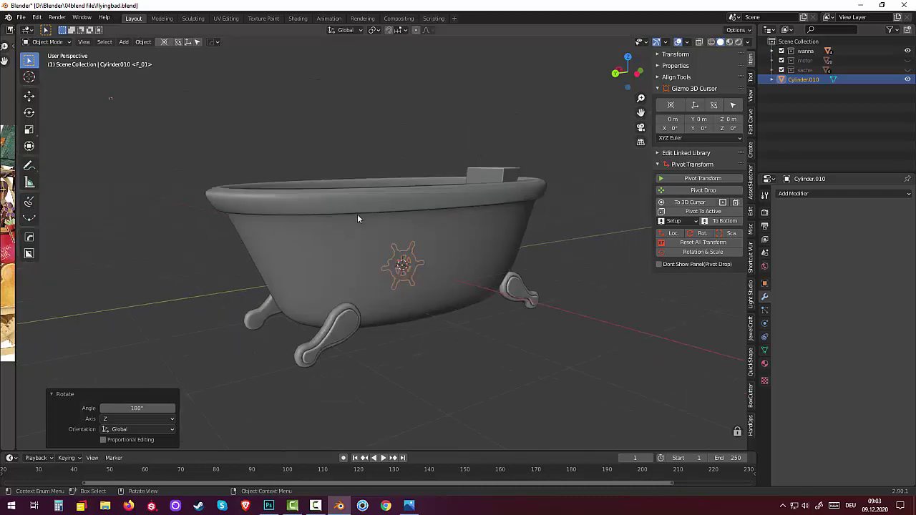
scroll(357, 219, down, 2)
mouse_move(358, 224)
middle_down()
mouse_move(303, 255)
mouse_move(350, 282)
mouse_move(372, 265)
middle_up()
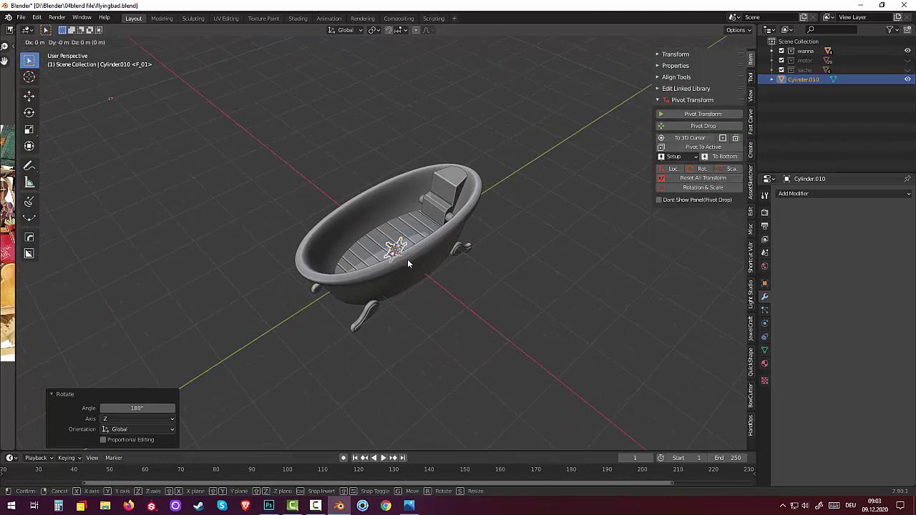
key(g)
key(z)
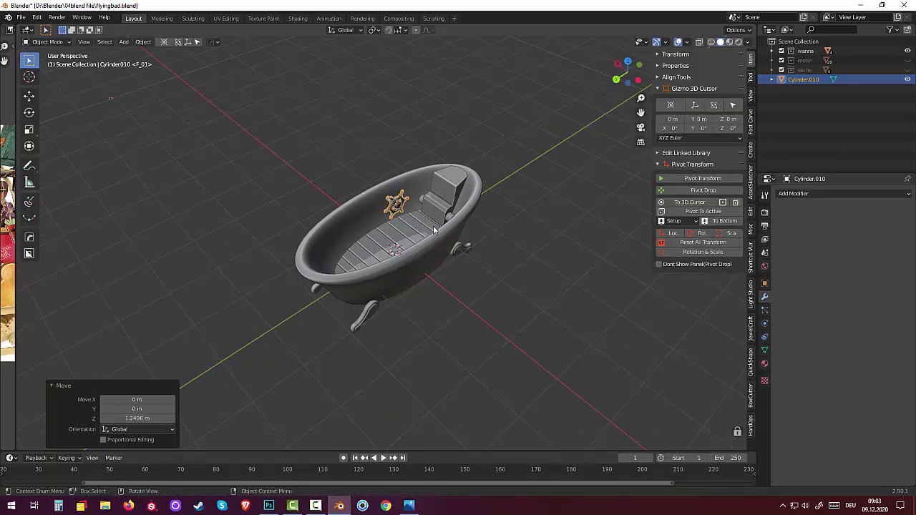
Turn the wheel -90° about Z.
text(rz)
text(90)
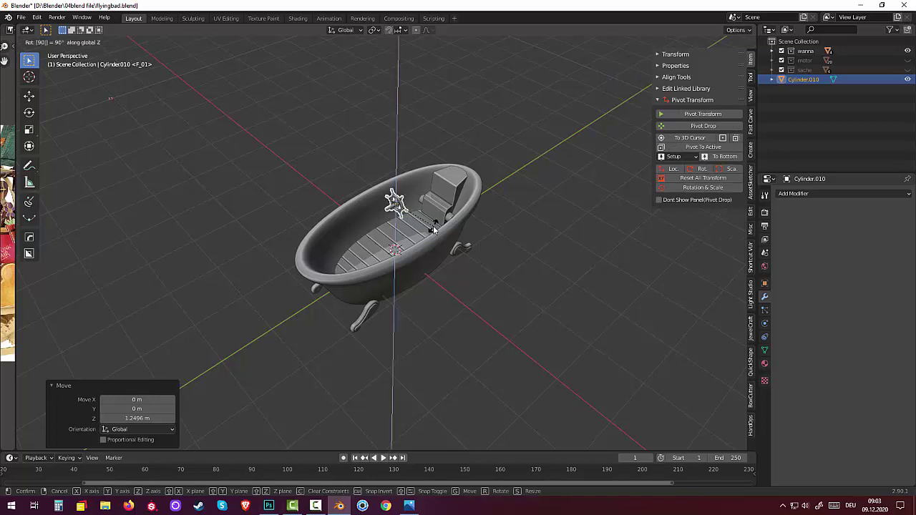
key(minus)
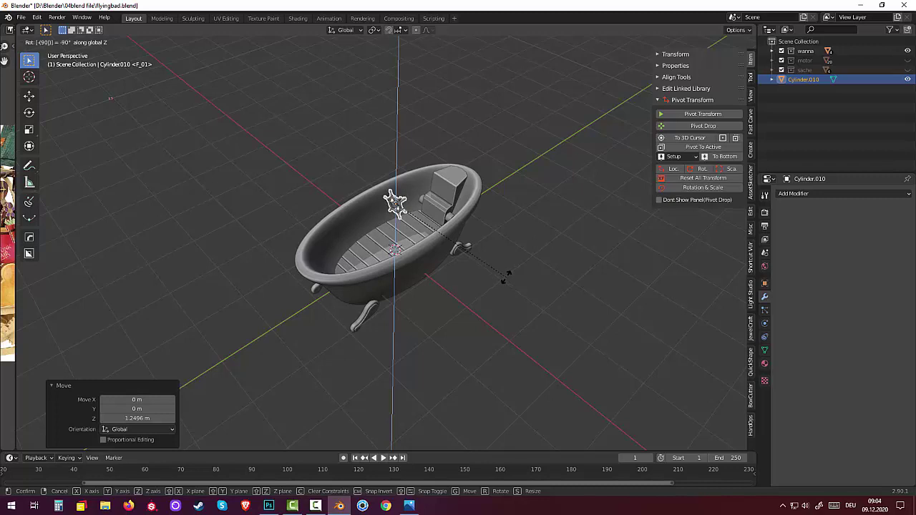
key(x)
key(z)
key(Return)
middle_drag(422, 247, 438, 195)
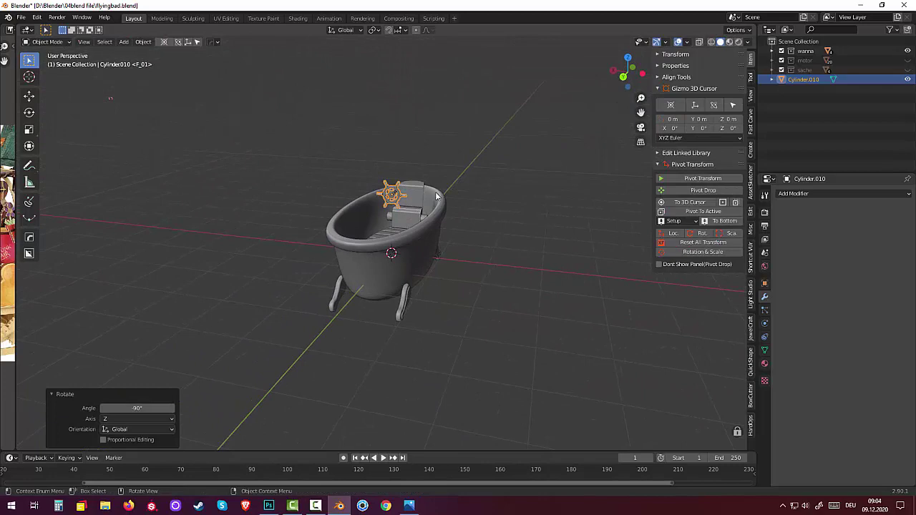
Scale the wheel up to 1.671.
key(s)
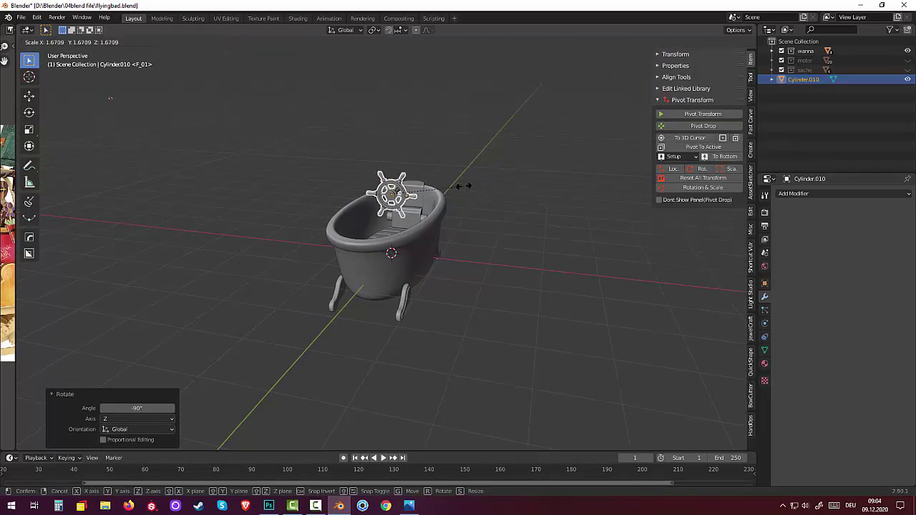
click(463, 190)
middle_drag(462, 190, 360, 197)
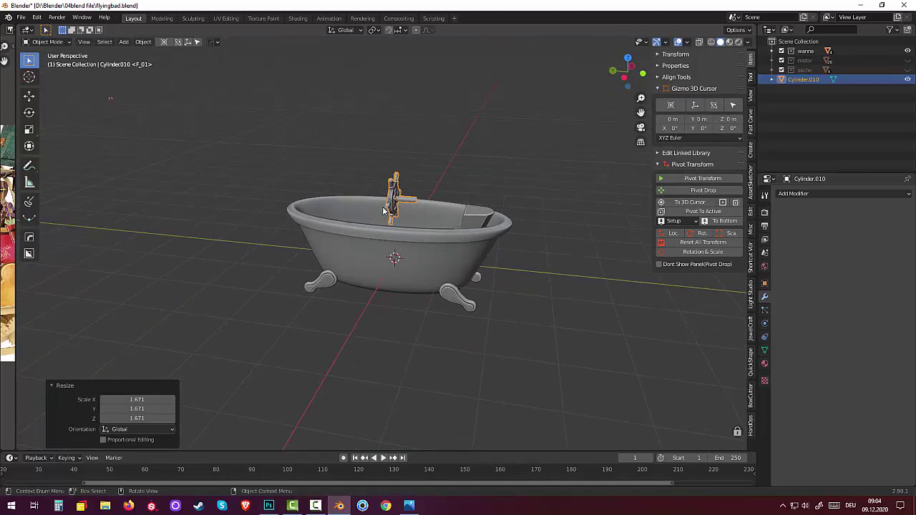
In top view, move the wheel along Y to the far end of the tub.
key(KP_7)
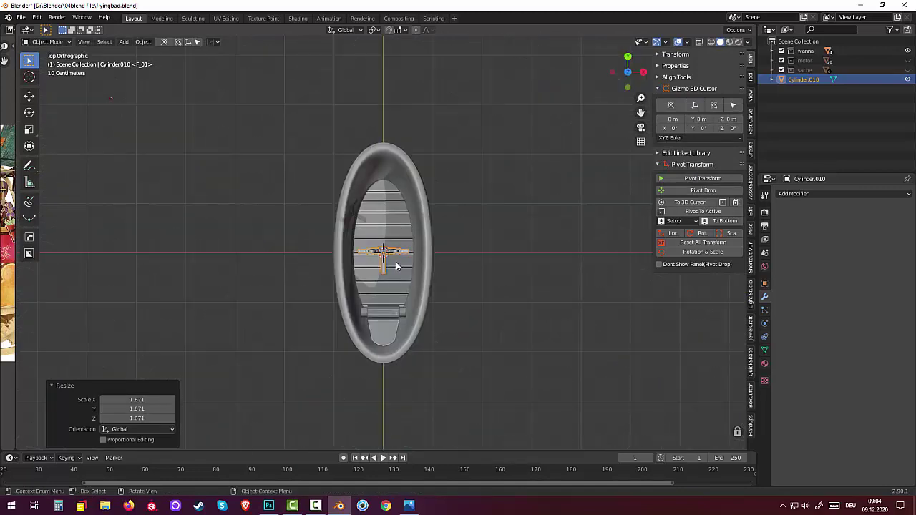
key(g)
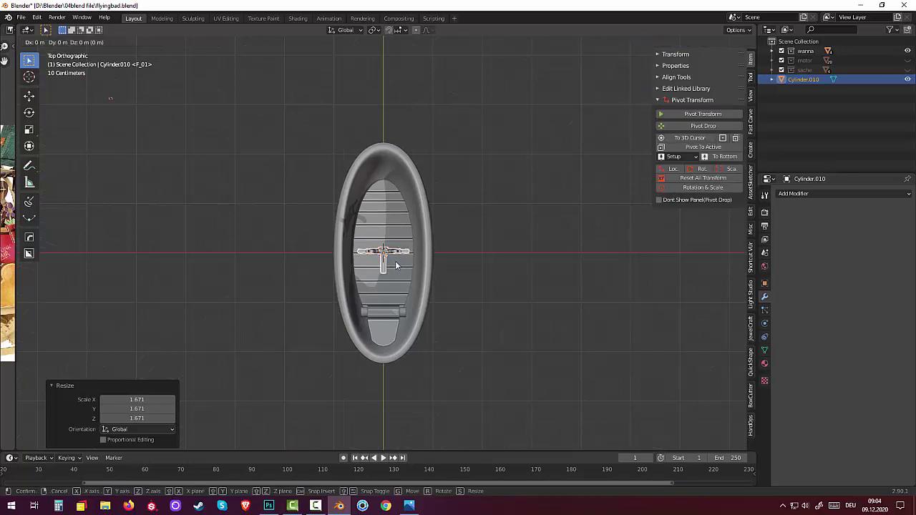
key(y)
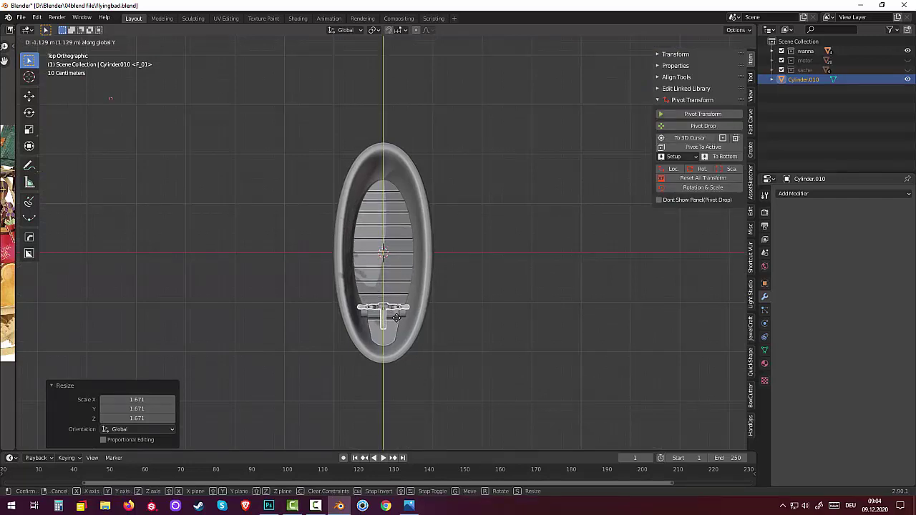
click(396, 320)
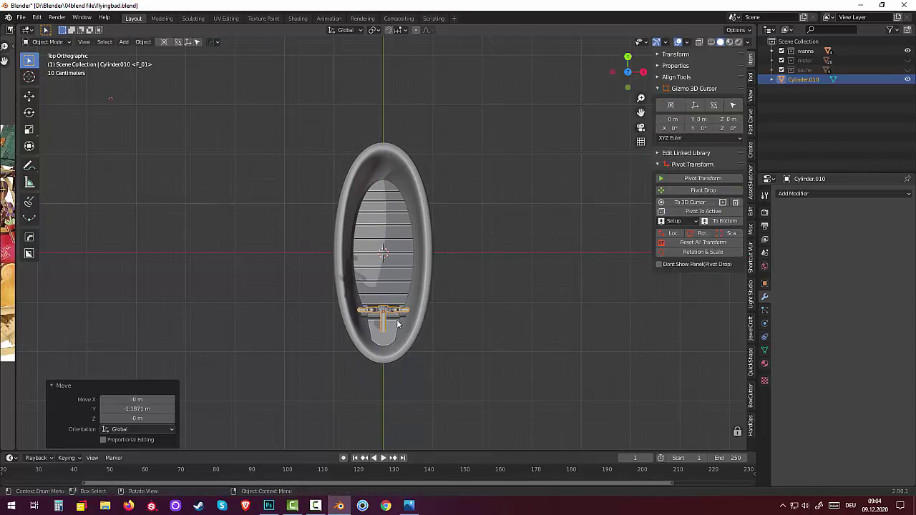
mouse_move(396, 319)
middle_down()
mouse_move(497, 326)
mouse_move(398, 274)
mouse_move(422, 255)
mouse_move(403, 234)
middle_up()
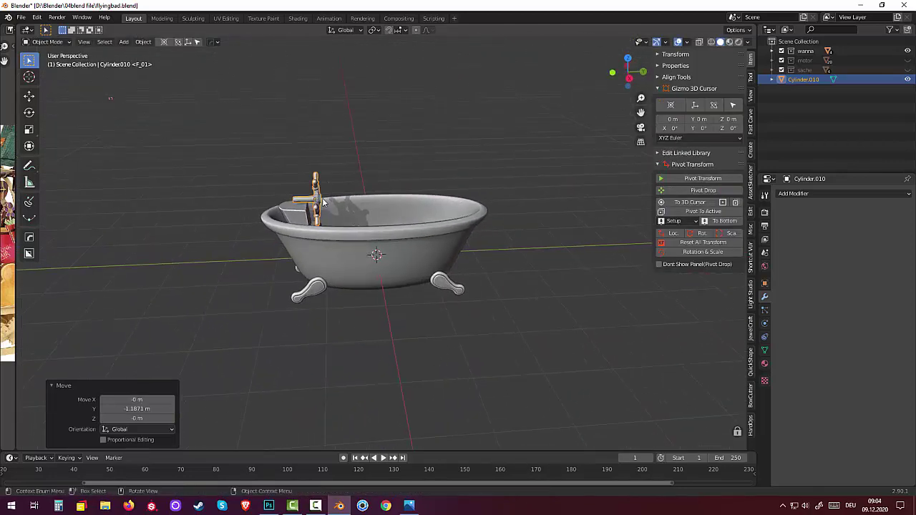
Lower the wheel about 0.28 m along Z.
key(g)
key(z)
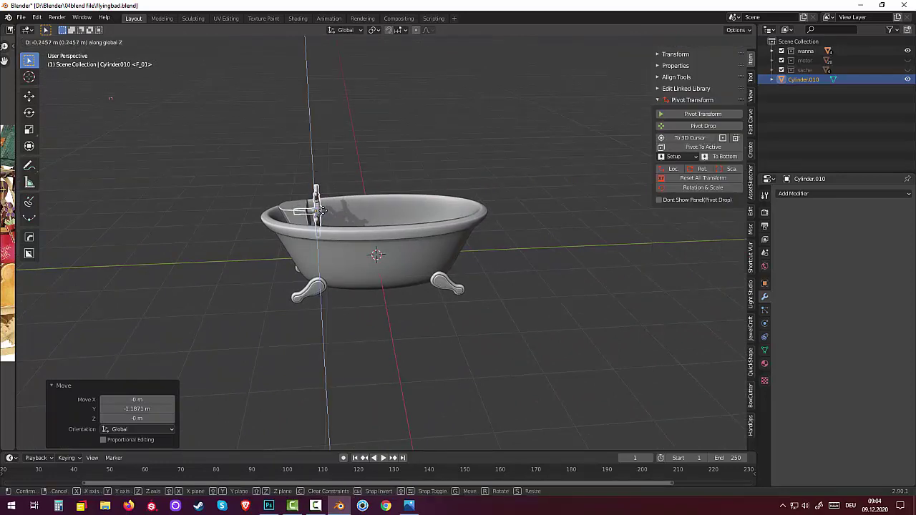
click(323, 213)
mouse_move(323, 212)
middle_down()
mouse_move(256, 206)
mouse_move(263, 196)
middle_up()
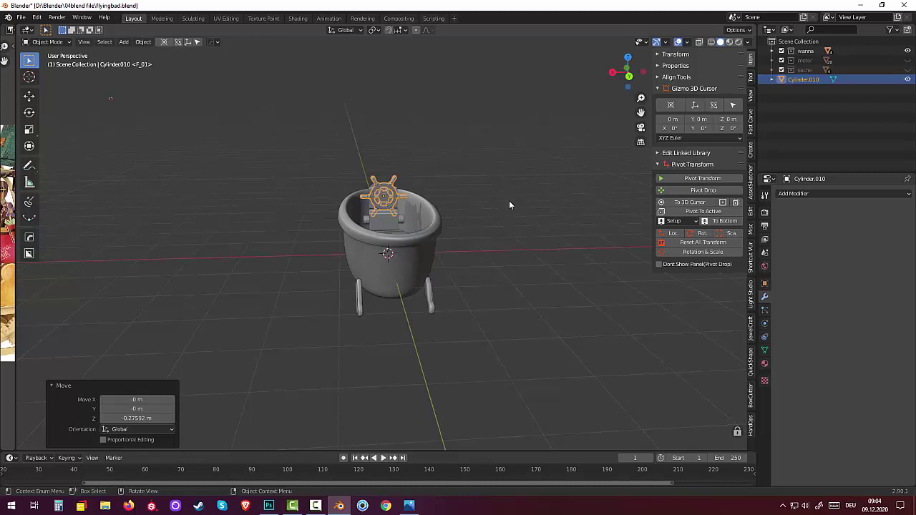
Tilt the wheel about 30° around Y.
key(r)
key(y)
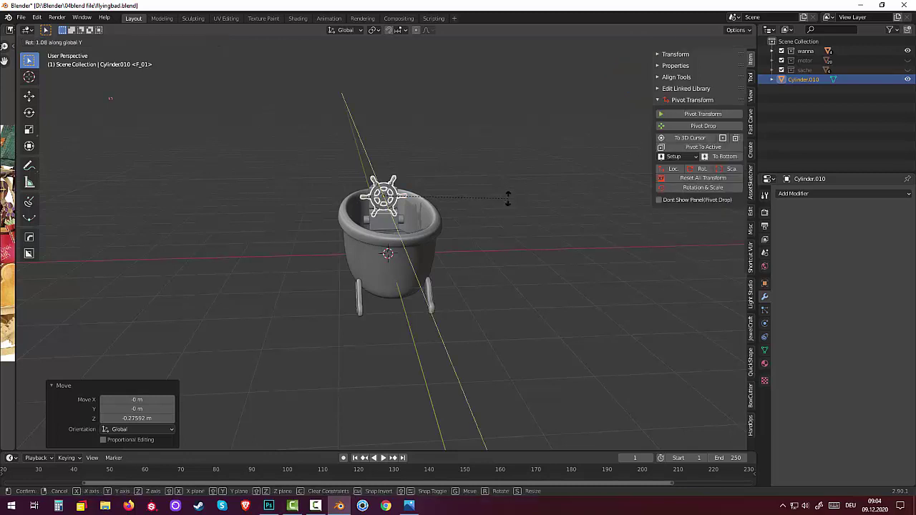
click(462, 151)
click(462, 223)
mouse_move(463, 223)
middle_down()
mouse_move(368, 253)
mouse_move(331, 249)
mouse_move(317, 260)
mouse_move(431, 229)
mouse_move(488, 251)
mouse_move(591, 257)
mouse_move(560, 253)
middle_up()
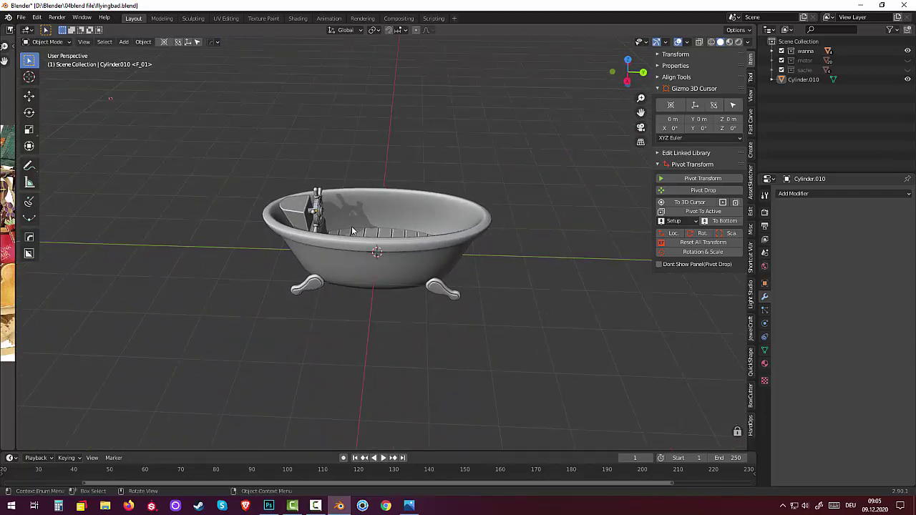
Raise the steering wheel slightly along Z.
key(z)
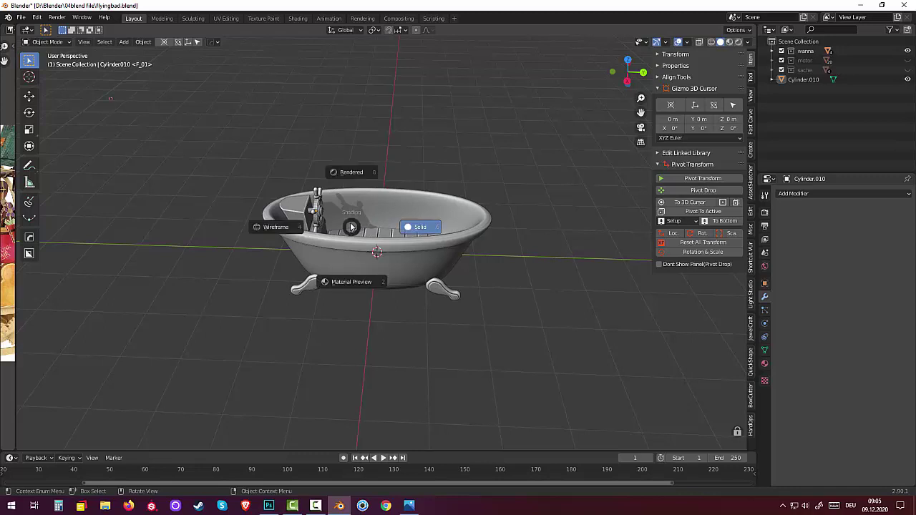
click(550, 141)
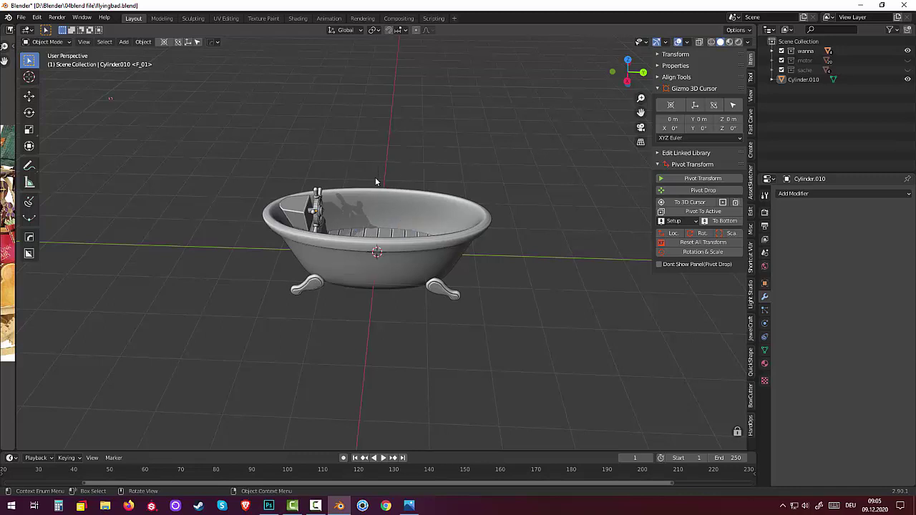
click(319, 208)
key(g)
key(z)
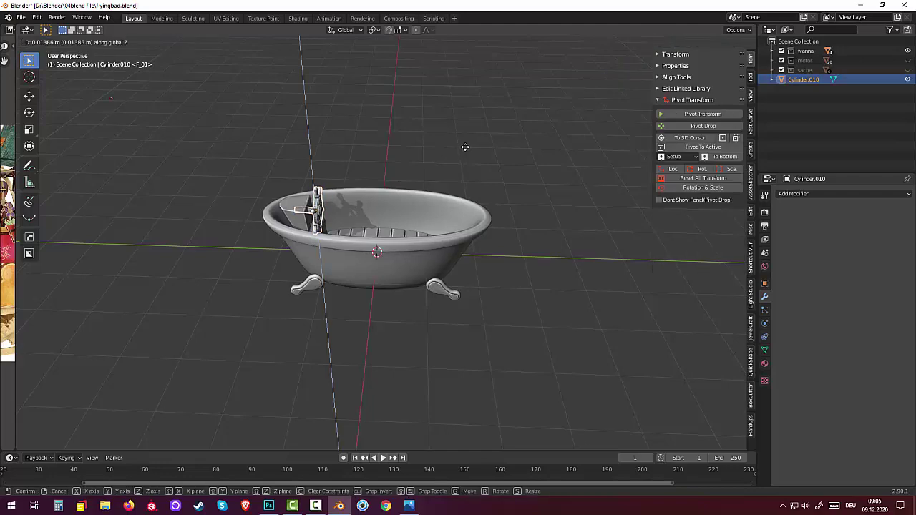
click(462, 143)
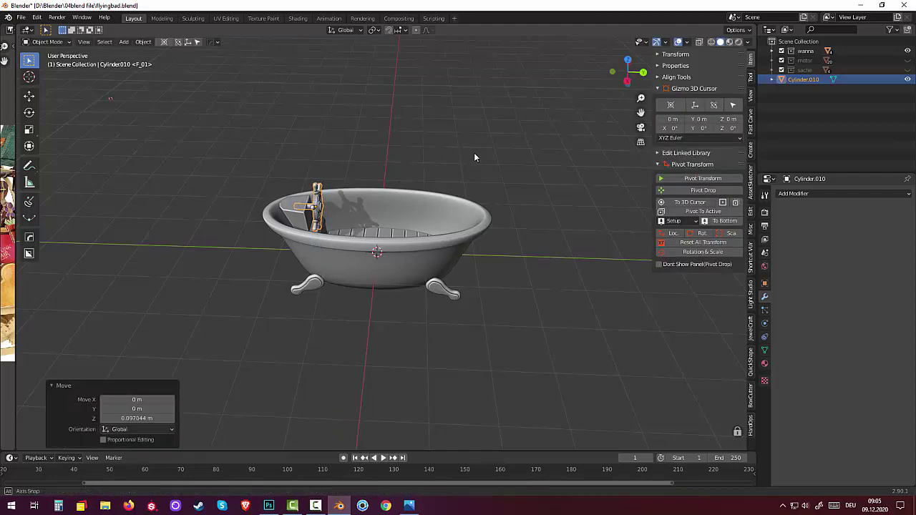
mouse_move(473, 152)
middle_down()
mouse_move(420, 134)
mouse_move(376, 138)
mouse_move(492, 211)
mouse_move(464, 201)
mouse_move(401, 207)
mouse_move(371, 211)
mouse_move(357, 226)
mouse_move(384, 222)
middle_up()
click(490, 206)
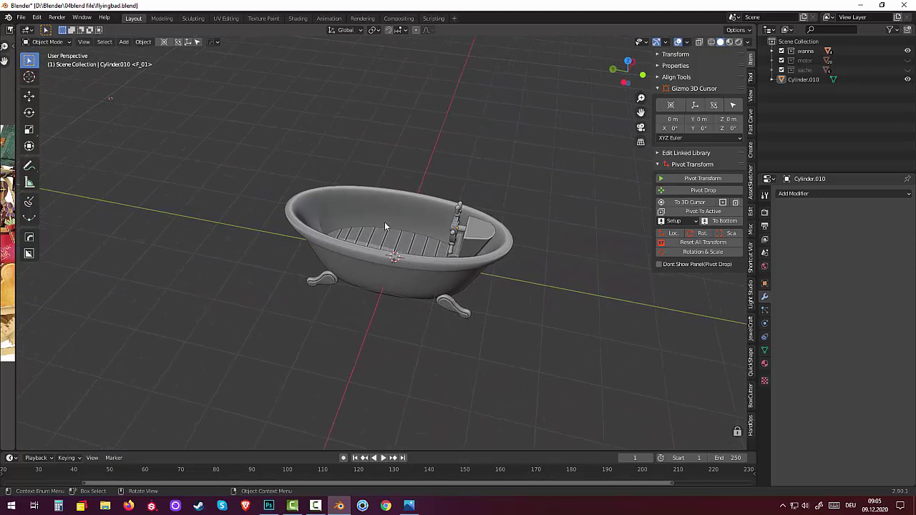
Push the wheel further back along Y toward the tub's end.
click(456, 226)
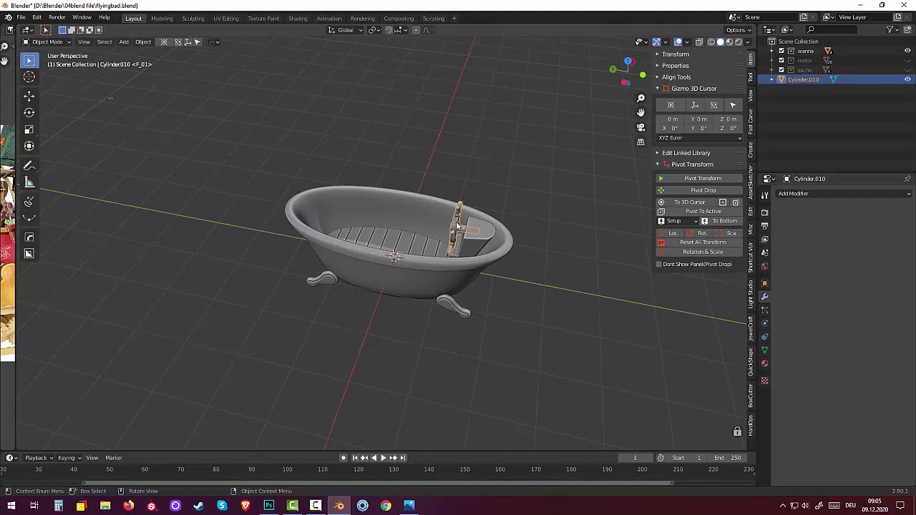
key(g)
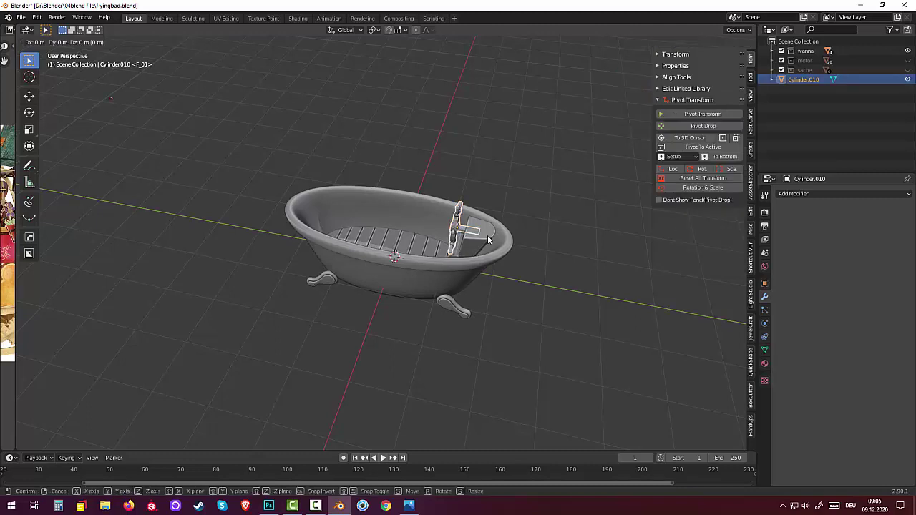
key(y)
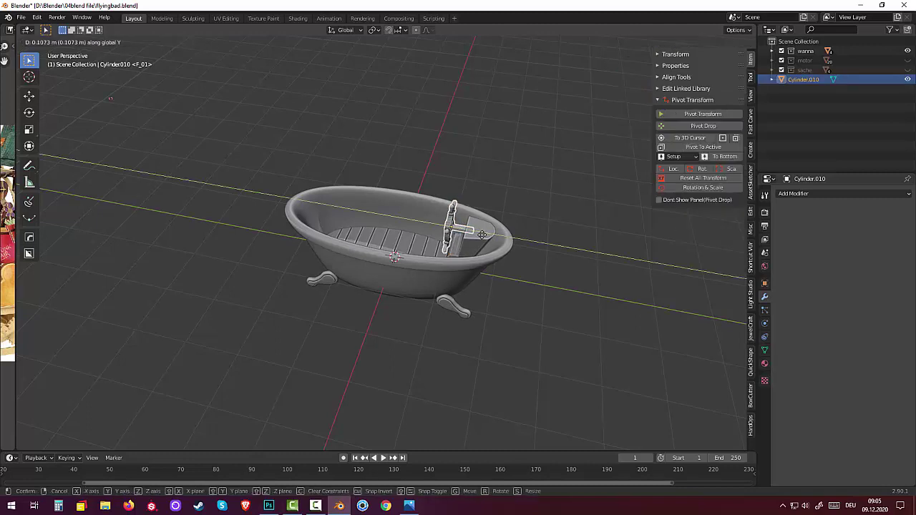
click(485, 237)
click(493, 287)
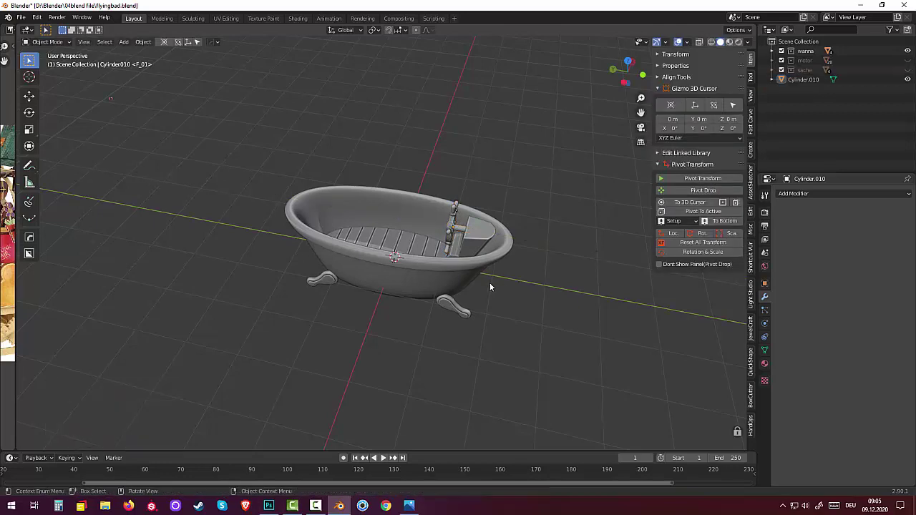
mouse_move(505, 284)
middle_down()
mouse_move(548, 259)
mouse_move(610, 246)
mouse_move(653, 286)
mouse_move(714, 289)
mouse_move(744, 302)
mouse_move(41, 320)
mouse_move(33, 309)
mouse_move(730, 297)
mouse_move(679, 293)
mouse_move(614, 253)
mouse_move(506, 269)
mouse_move(560, 269)
middle_up()
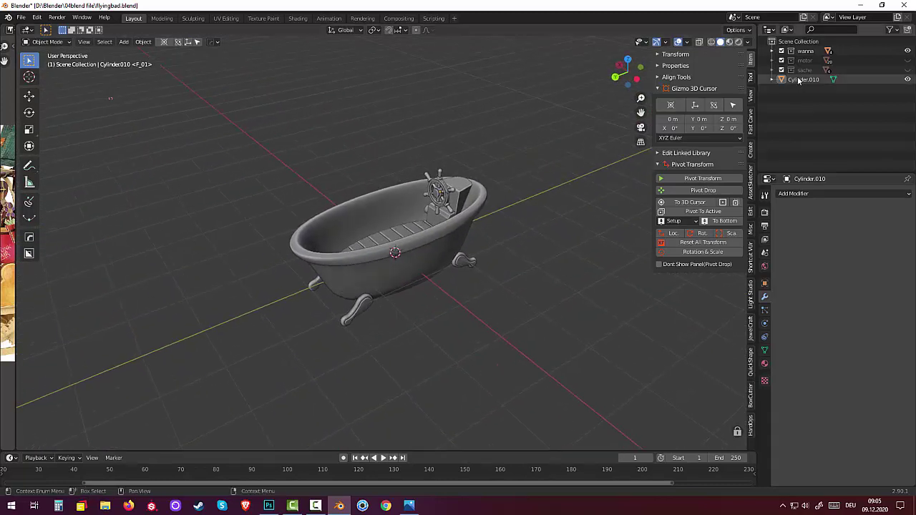
Move Cylinder.010 into the sache collection and make sache visible again.
drag(799, 81, 799, 69)
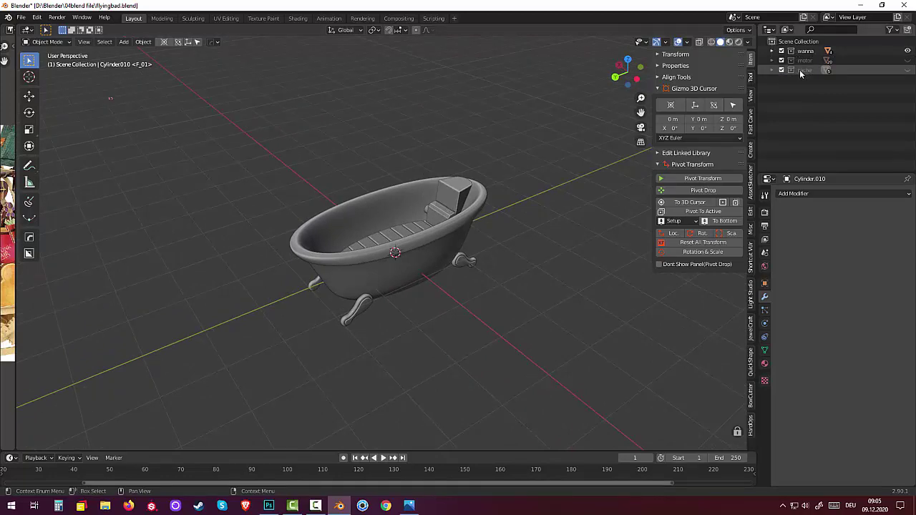
click(907, 70)
mouse_move(572, 196)
middle_down()
mouse_move(639, 186)
mouse_move(457, 221)
middle_up()
scroll(458, 221, up, 3)
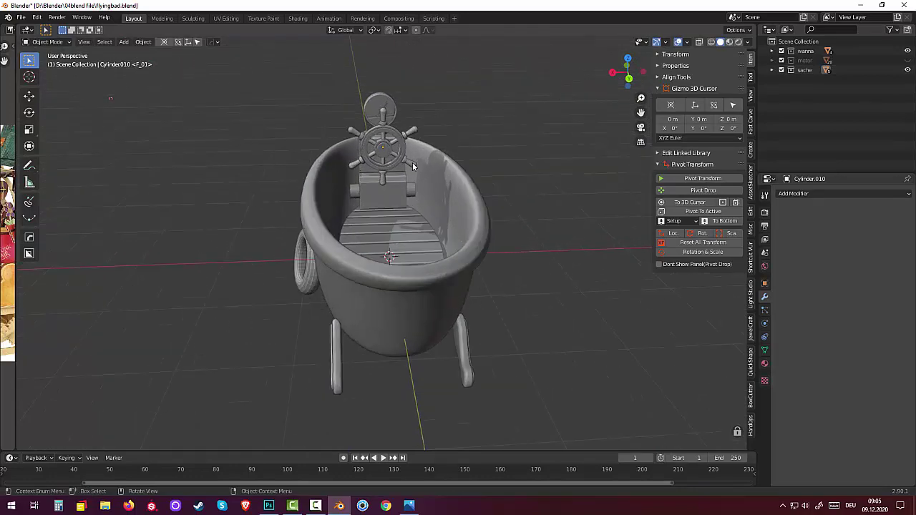
mouse_move(420, 149)
middle_down()
mouse_move(364, 193)
mouse_move(345, 181)
mouse_move(294, 179)
mouse_move(242, 193)
mouse_move(233, 212)
mouse_move(239, 205)
mouse_move(382, 325)
middle_up()
Scale the steering wheel down uniformly to 0.836.
click(403, 336)
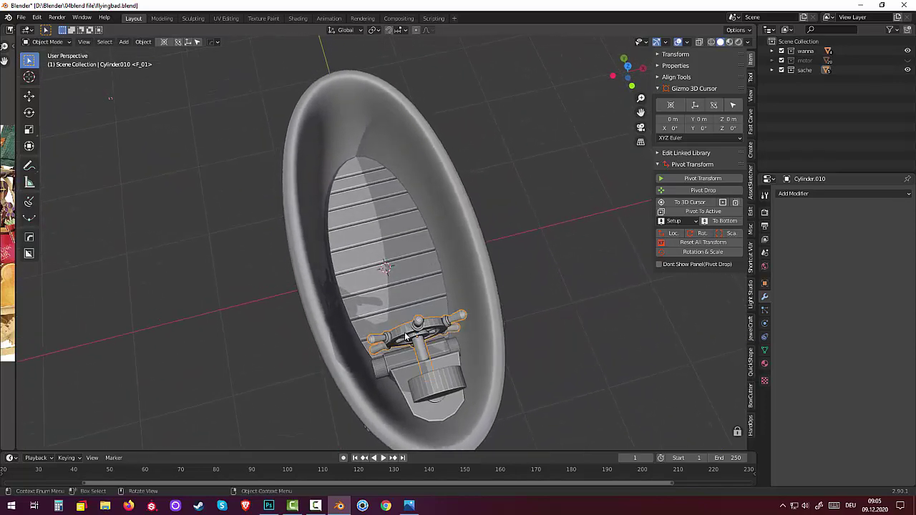
key(s)
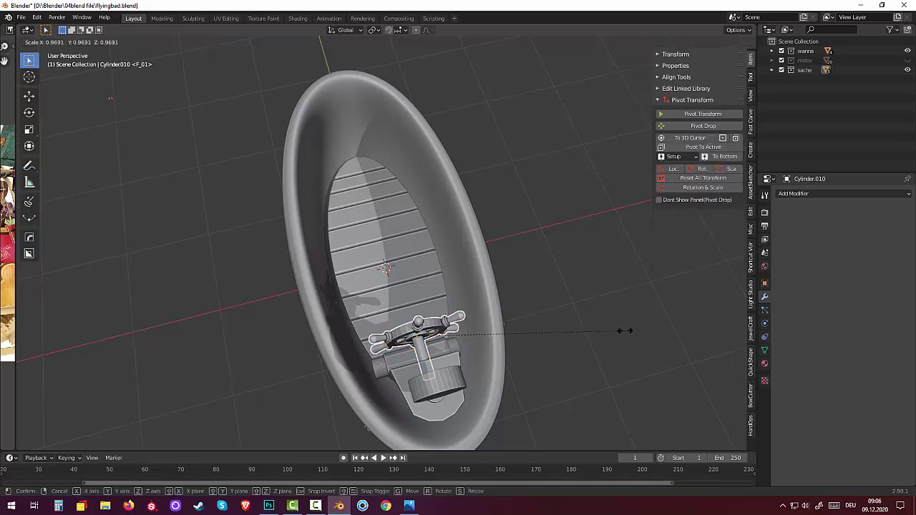
click(593, 341)
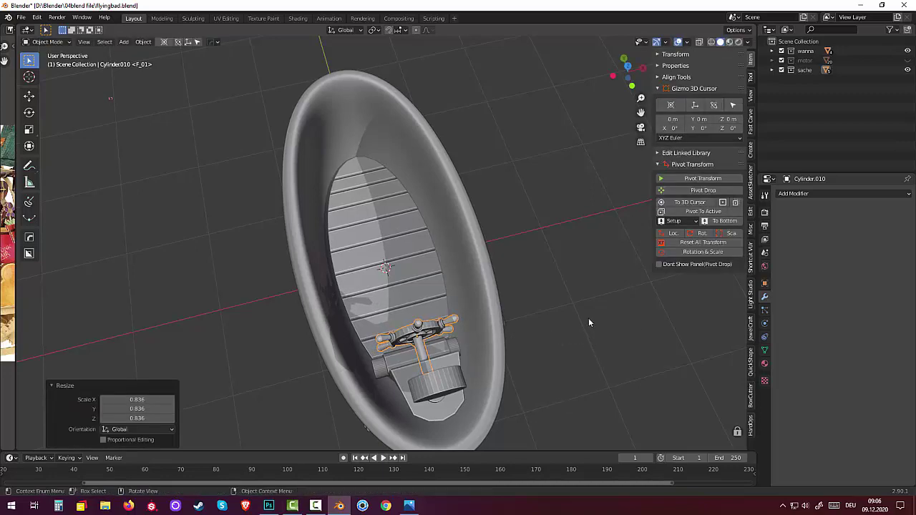
mouse_move(588, 317)
middle_down()
mouse_move(642, 283)
mouse_move(755, 277)
mouse_move(601, 302)
mouse_move(653, 309)
middle_up()
Select Circle.001 in Right Orthographic view and bring up the Add menu's curve types.
click(505, 283)
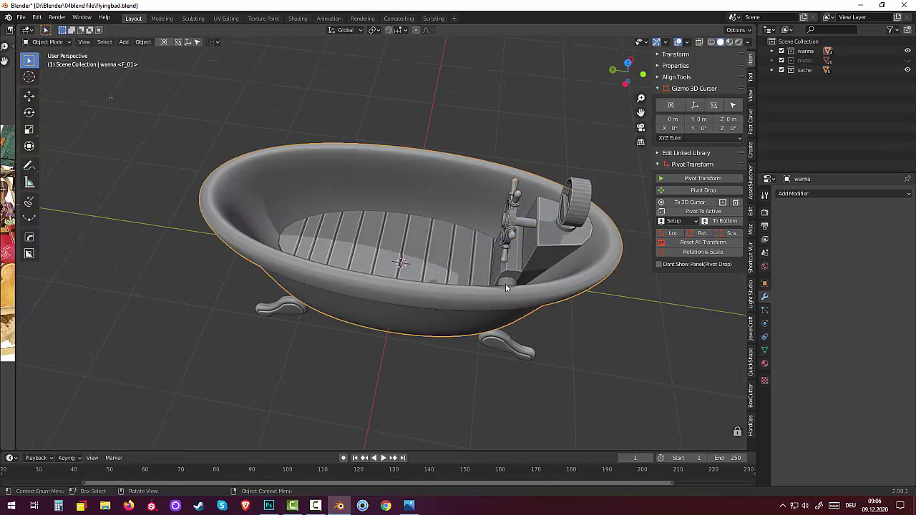
click(506, 284)
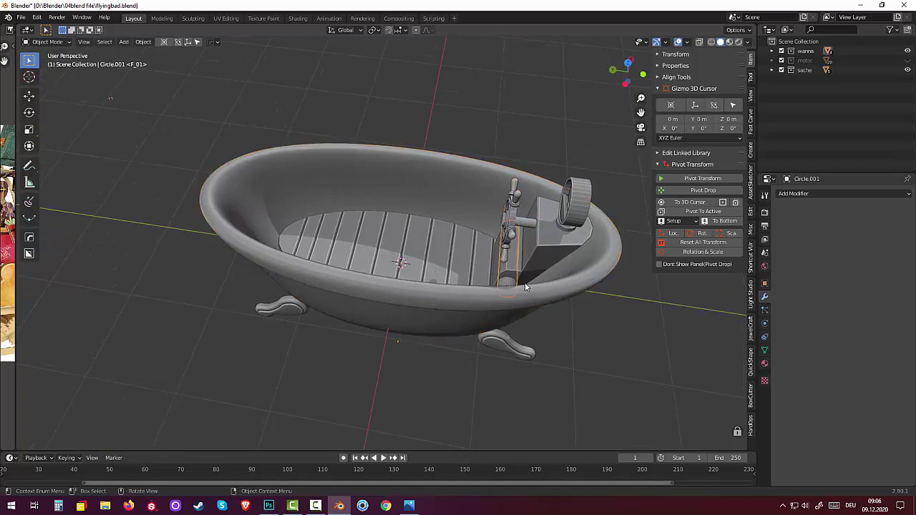
key(KP_3)
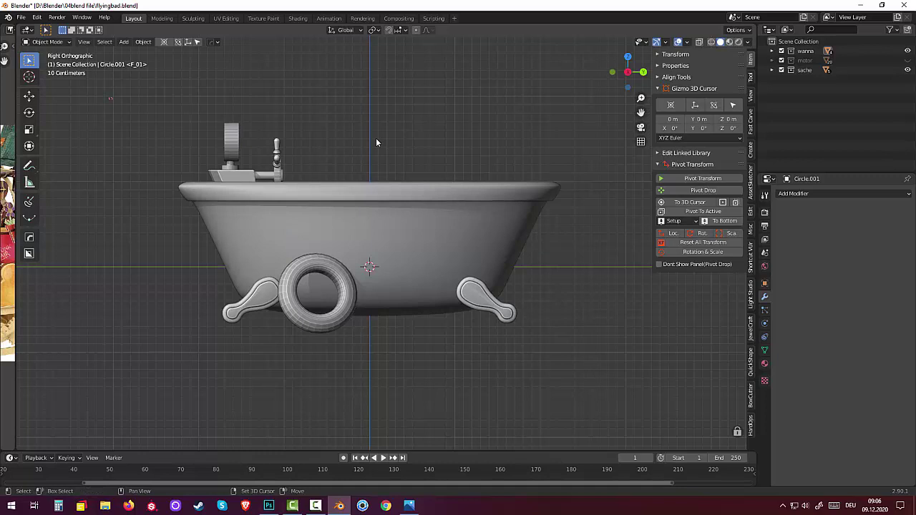
key(shift+a)
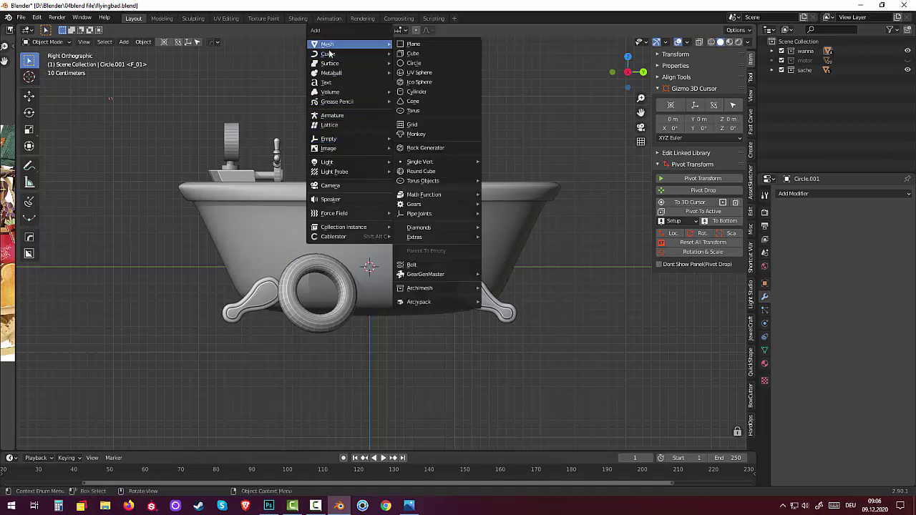
mouse_move(330, 54)
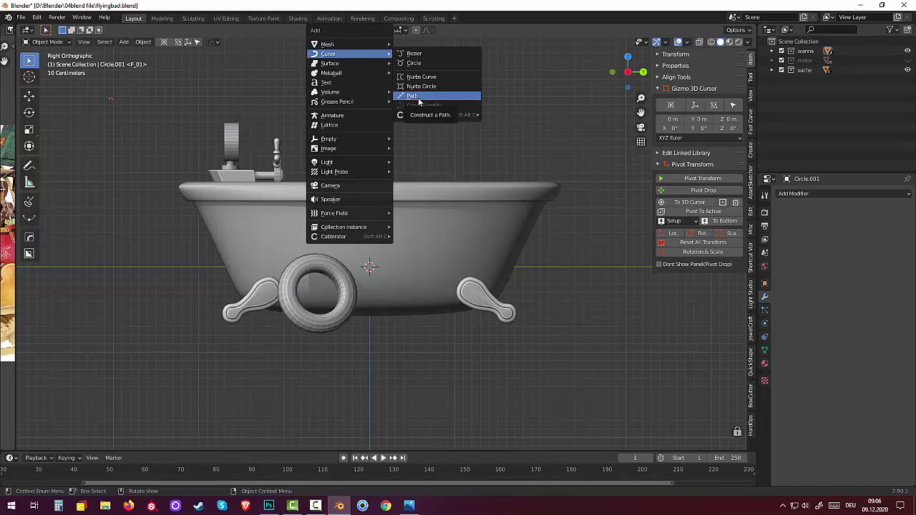
Add a NURBS path curve to the scene.
click(418, 103)
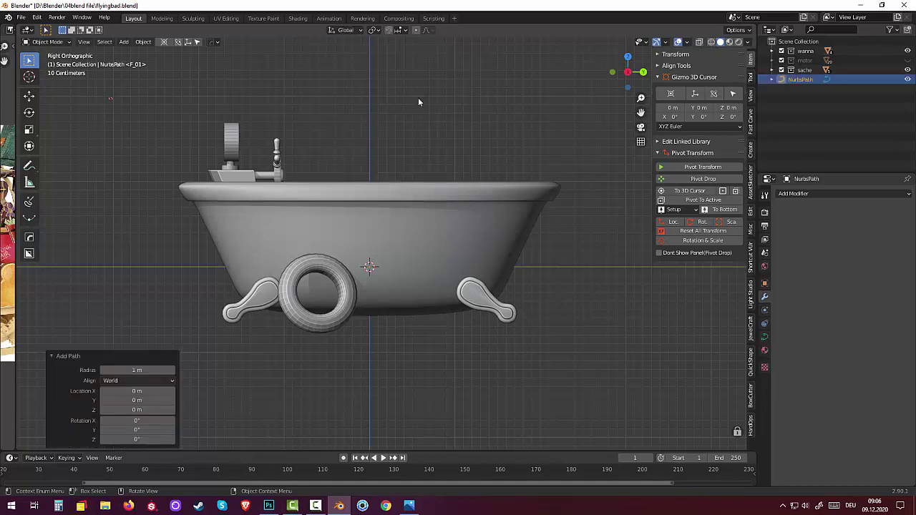
click(278, 255)
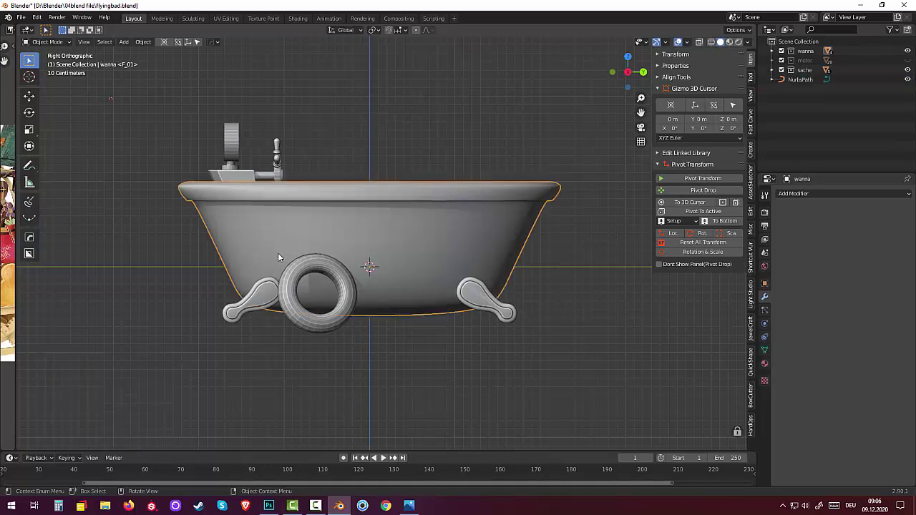
middle_drag(323, 195, 260, 267)
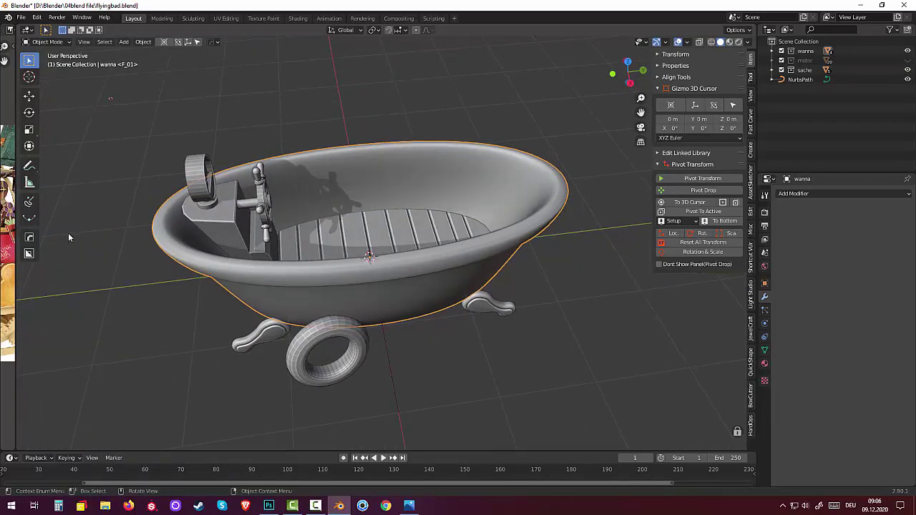
mouse_move(61, 225)
middle_down()
mouse_move(125, 170)
mouse_move(235, 149)
mouse_move(303, 174)
mouse_move(127, 212)
mouse_move(98, 203)
mouse_move(78, 216)
middle_up()
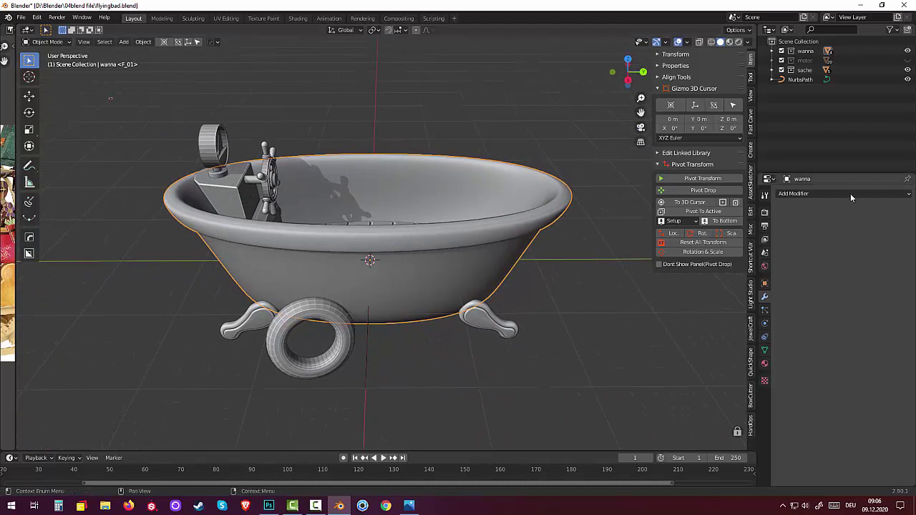
Raise the NurbsPath about 1.38 m along the Z axis.
click(793, 82)
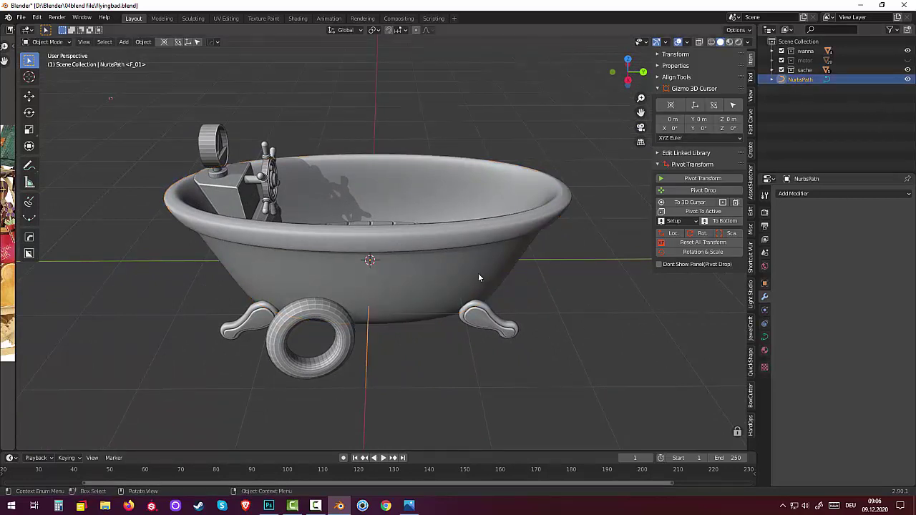
middle_drag(478, 273, 481, 243)
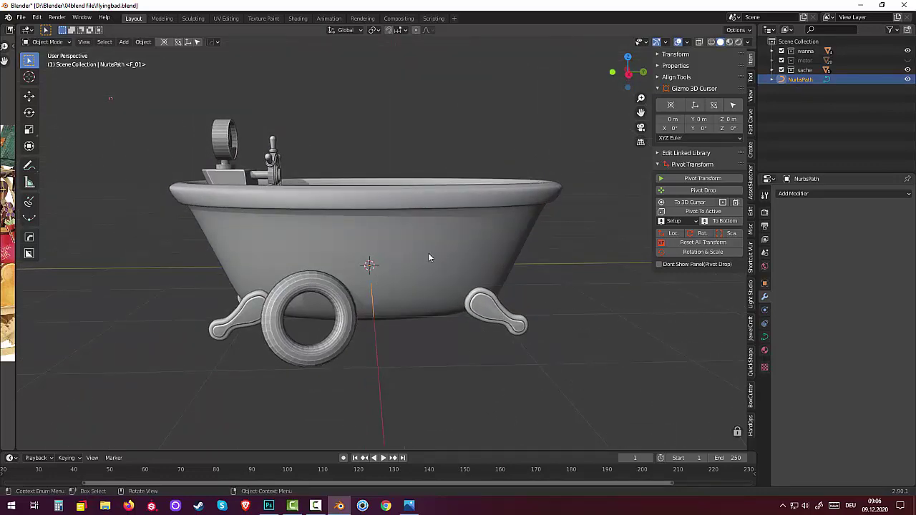
key(g)
key(z)
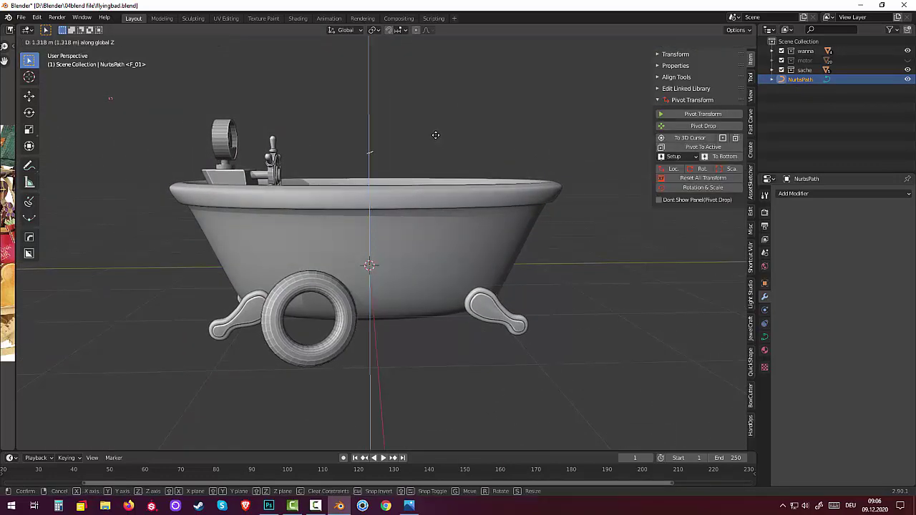
click(433, 132)
mouse_move(431, 130)
middle_down()
mouse_move(421, 184)
mouse_move(342, 179)
middle_up()
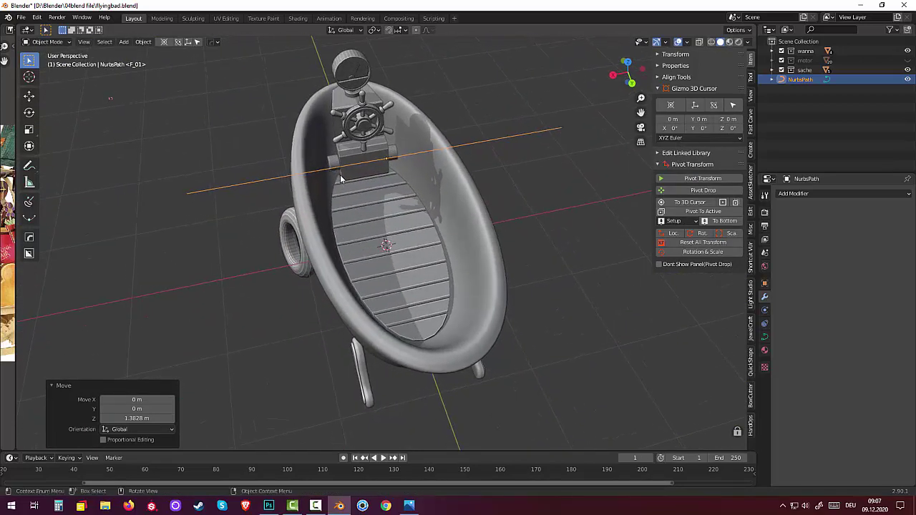
Delete the NurbsPath and Circle objects.
click(386, 164)
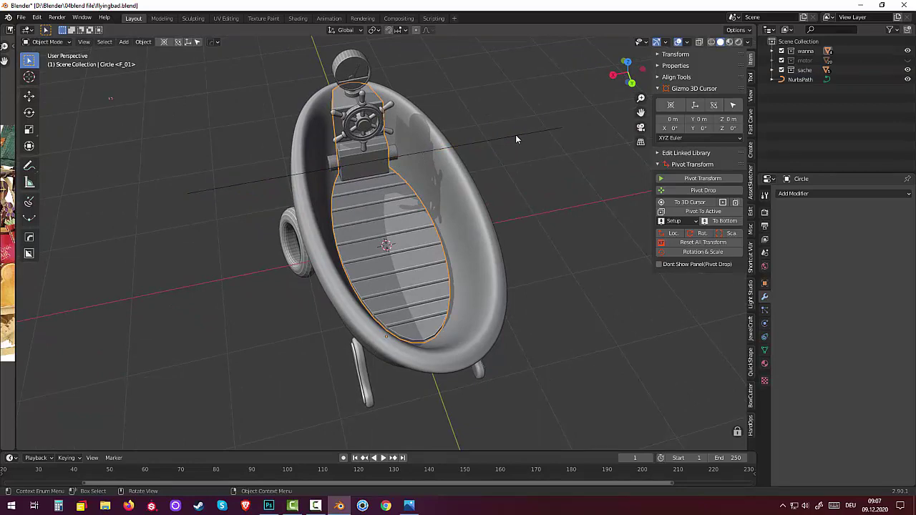
key(Delete)
mouse_move(514, 140)
middle_down()
mouse_move(572, 155)
mouse_move(388, 176)
middle_up()
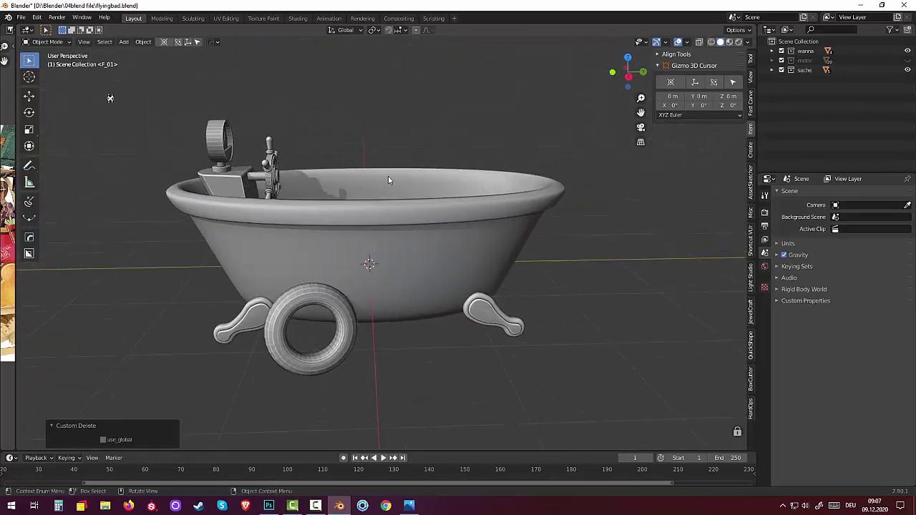
With Flexi Draw Bezier in right-side wireframe X-ray view, sketch the lever near the faucet.
click(29, 202)
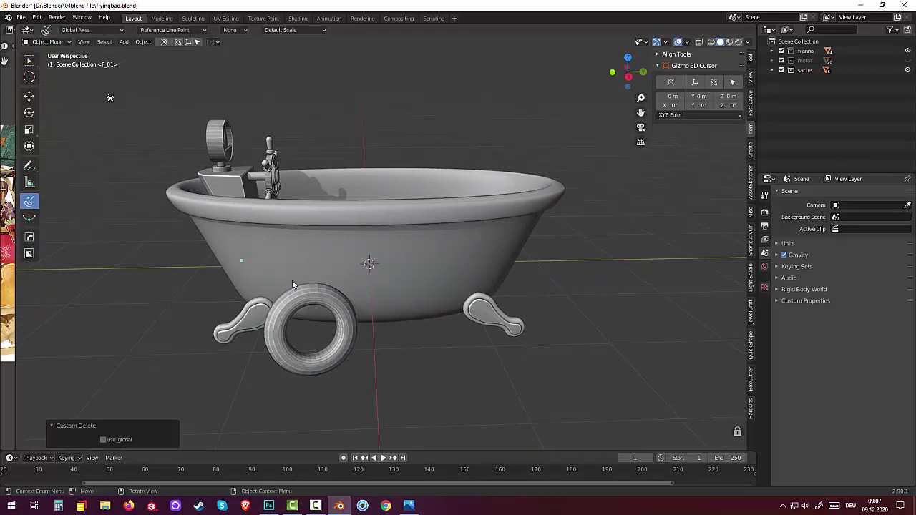
key(KP_3)
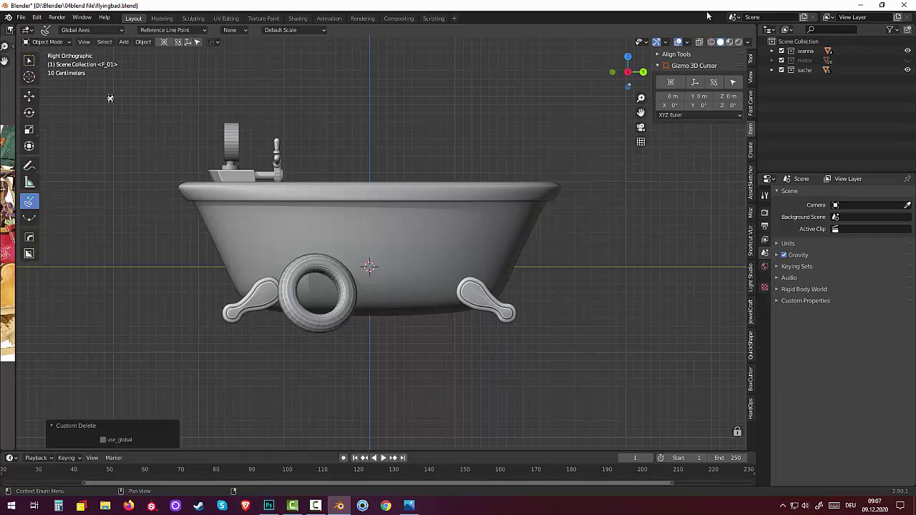
click(712, 41)
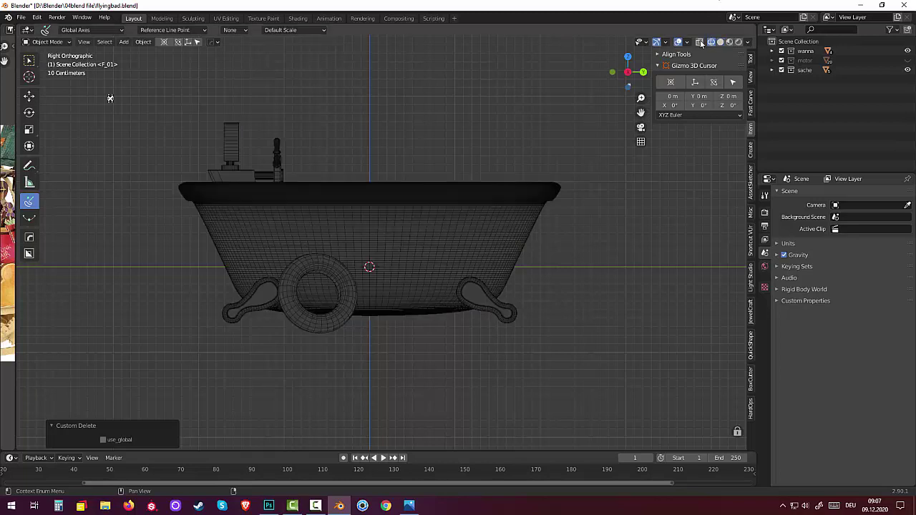
click(699, 42)
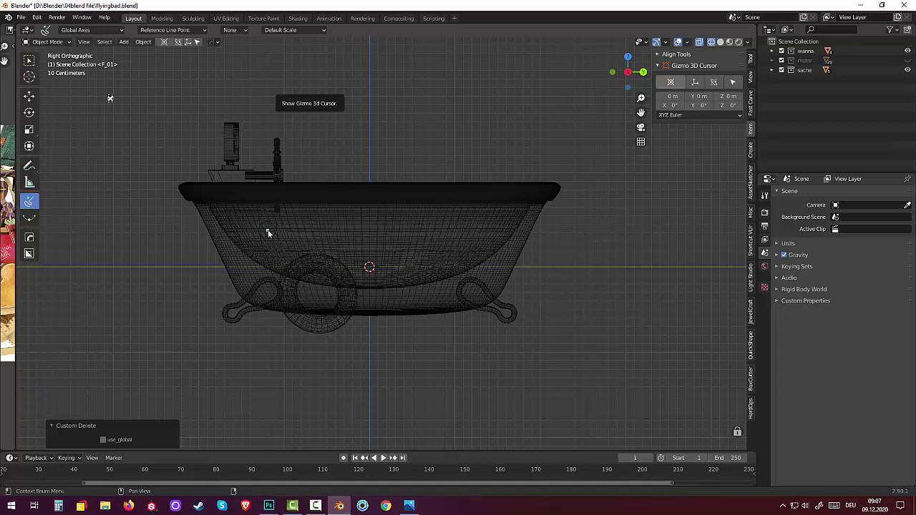
mouse_move(267, 229)
mouse_down()
mouse_move(294, 176)
mouse_move(317, 176)
mouse_up()
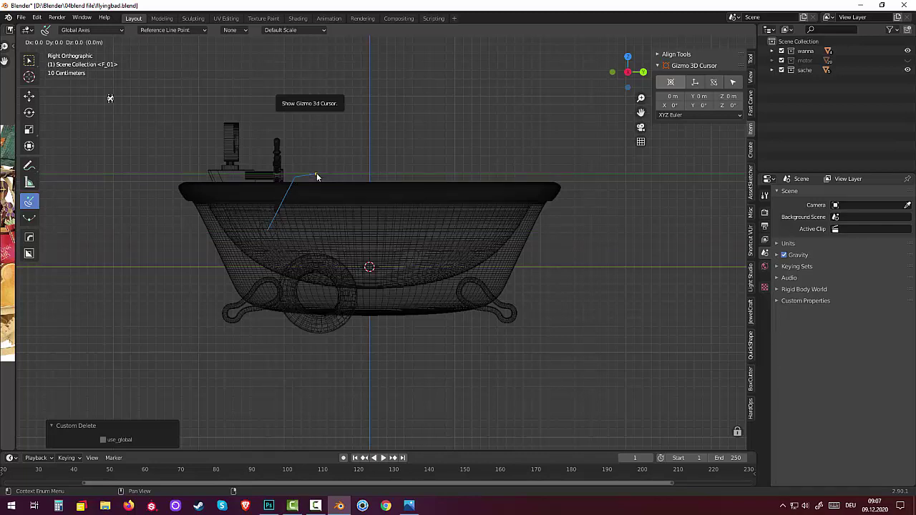
Commit the stroke as a BezierCurve object and select it with the Tweak tool.
key(Return)
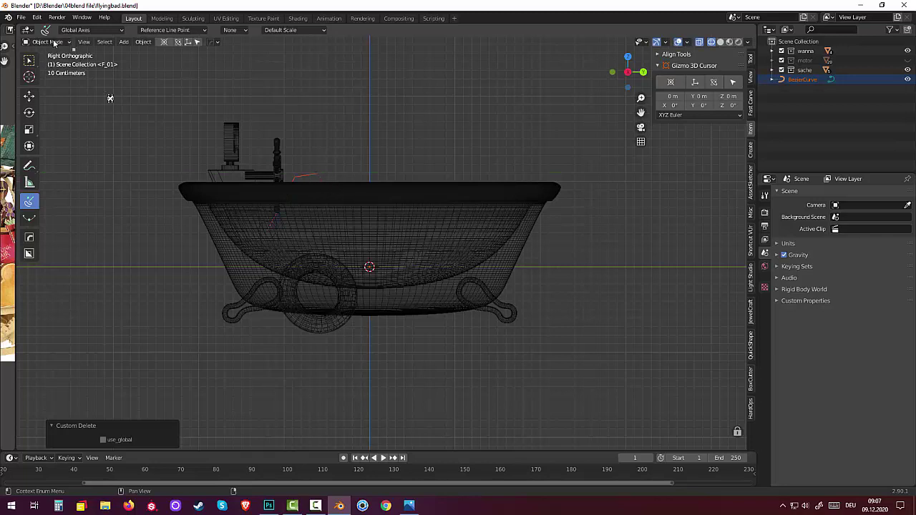
click(56, 43)
drag(29, 60, 60, 65)
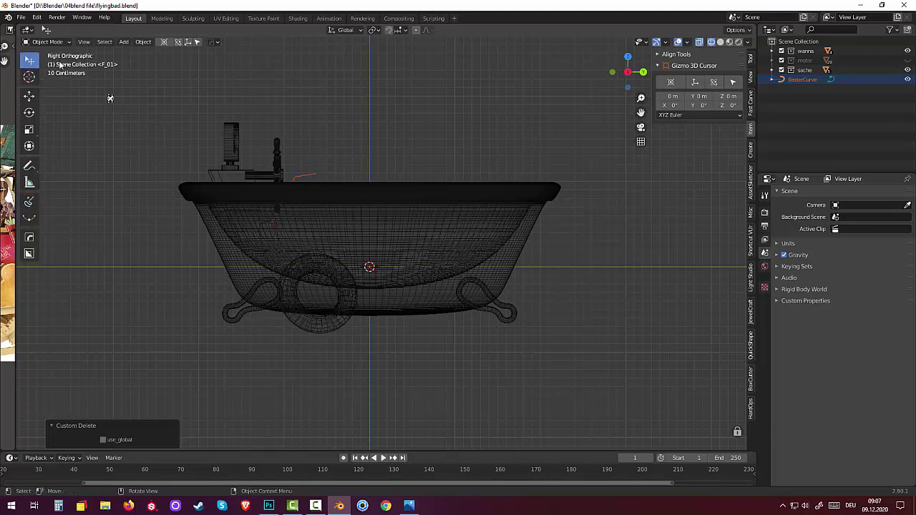
click(302, 178)
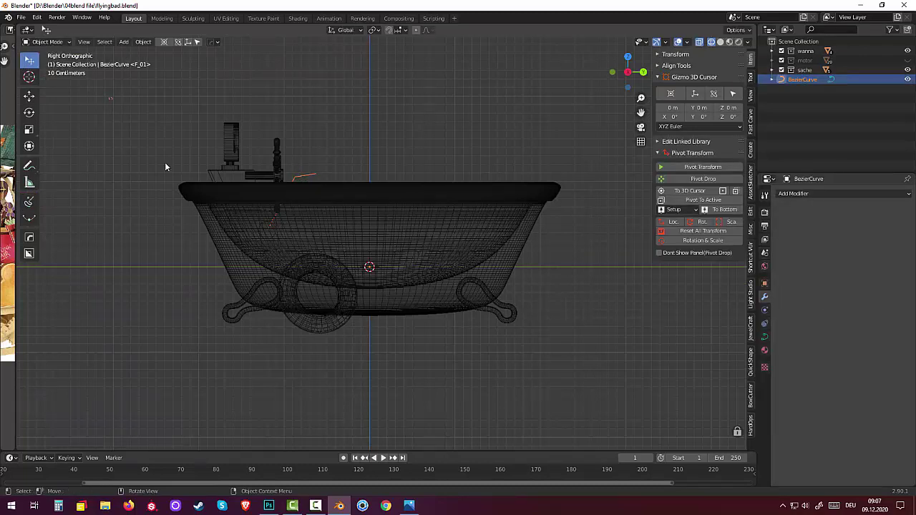
Toggle the BezierCurve into Edit Mode and back to Object Mode.
click(46, 43)
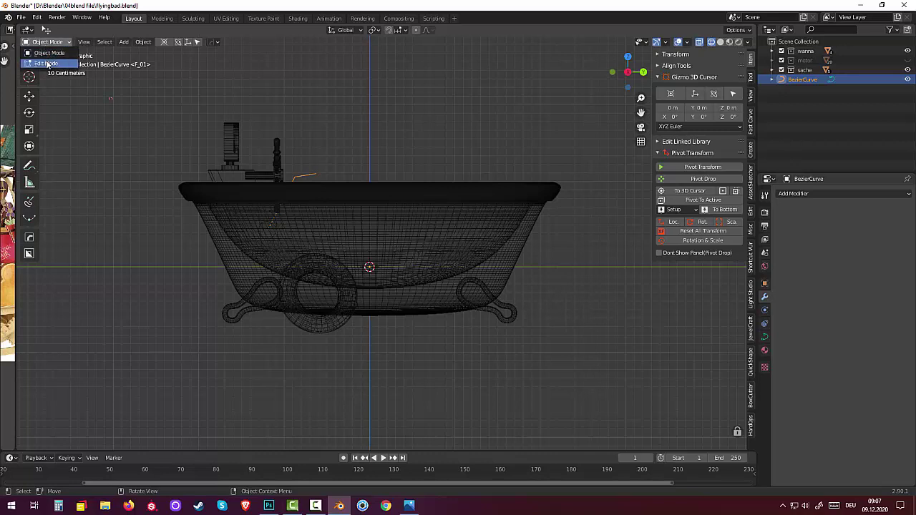
click(47, 64)
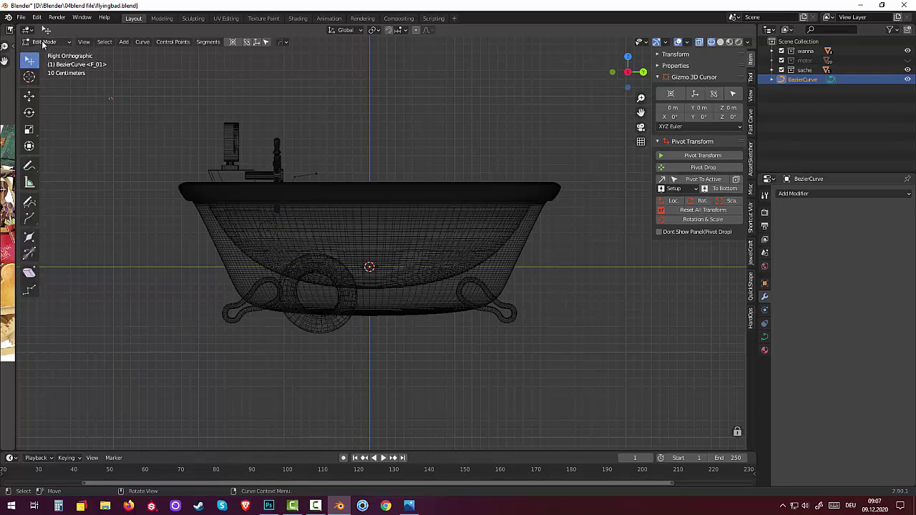
click(47, 42)
click(47, 52)
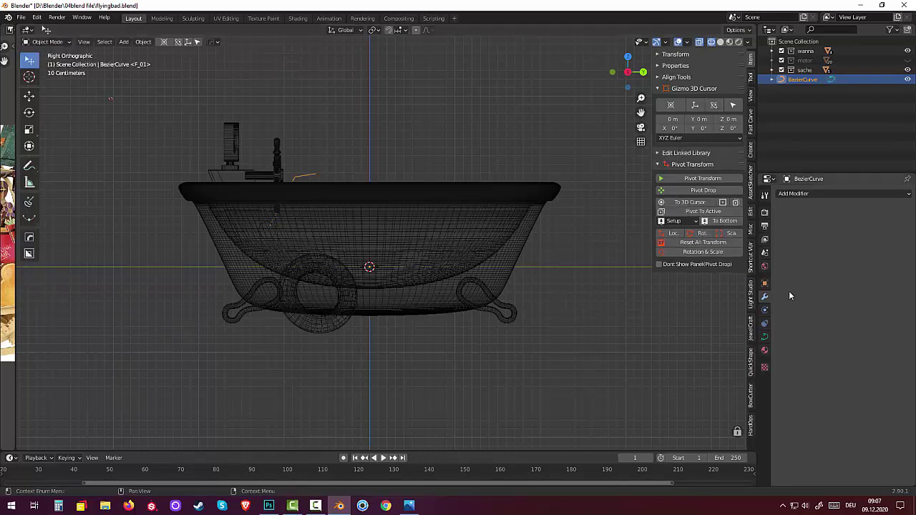
Set the BezierCurve's Geometry bevel depth to 0.02 m, then deselect it.
click(764, 337)
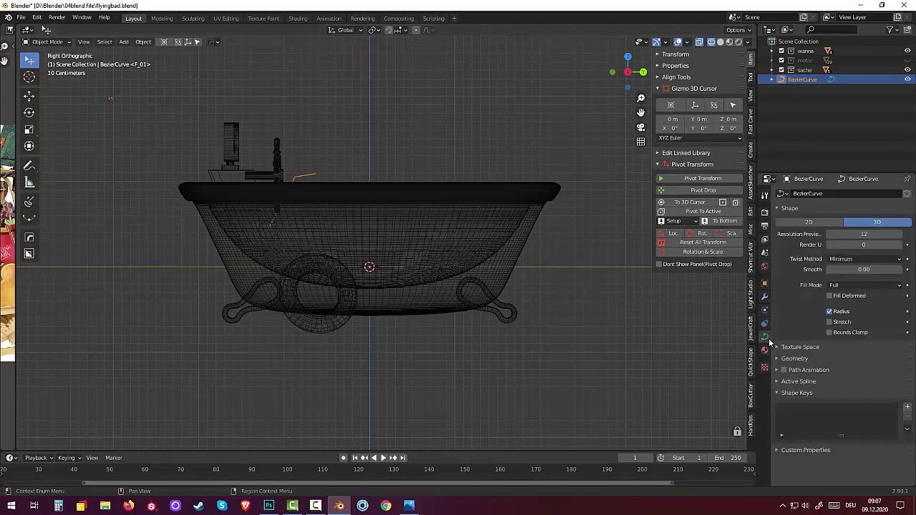
click(778, 359)
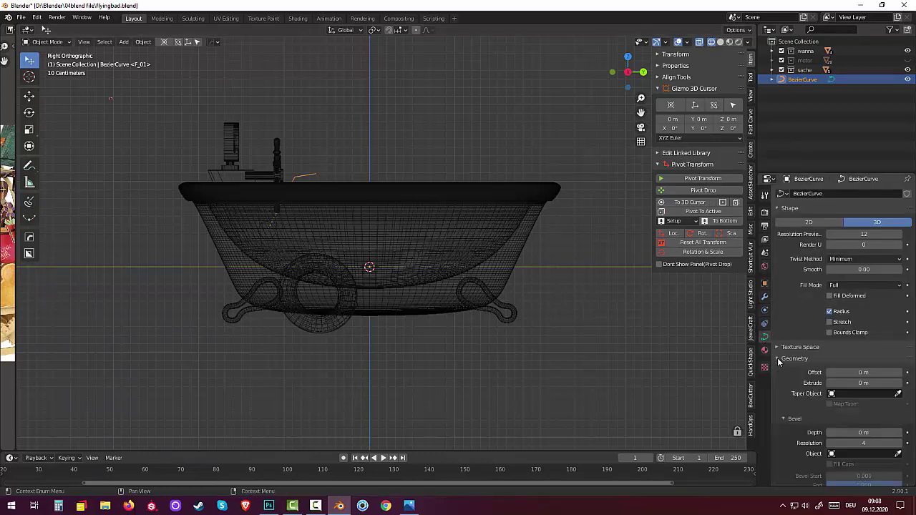
drag(849, 432, 868, 432)
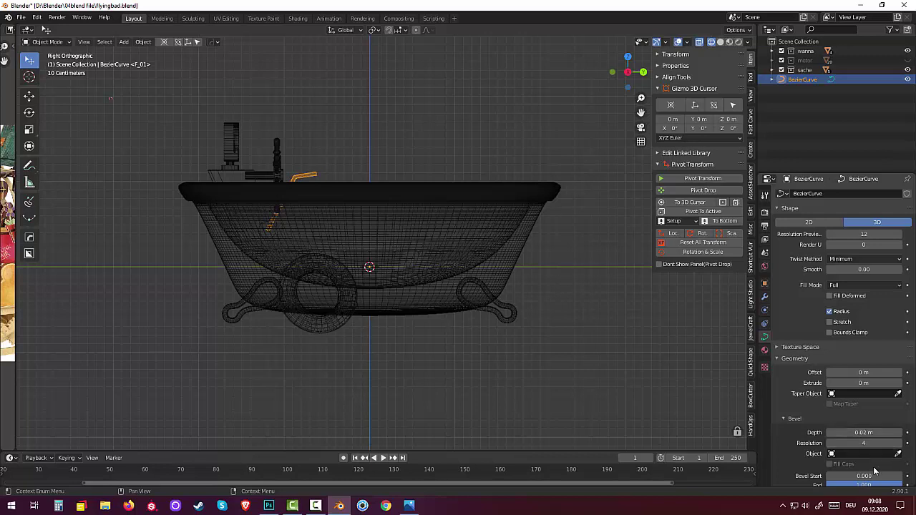
click(425, 363)
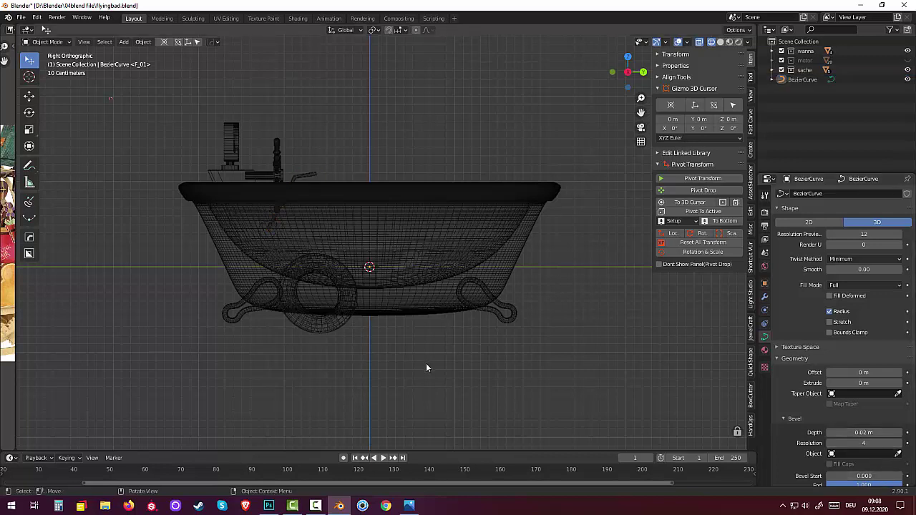
mouse_move(456, 289)
middle_down()
mouse_move(361, 339)
mouse_move(355, 291)
mouse_move(377, 343)
mouse_move(531, 259)
middle_up()
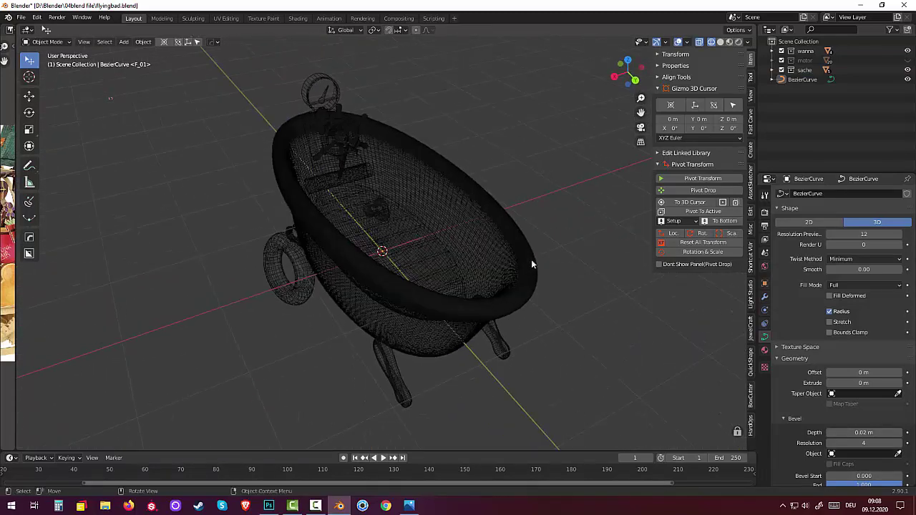
Return to solid shading and shift the BezierCurve lever along the X axis.
click(719, 41)
middle_drag(510, 151, 396, 141)
click(371, 148)
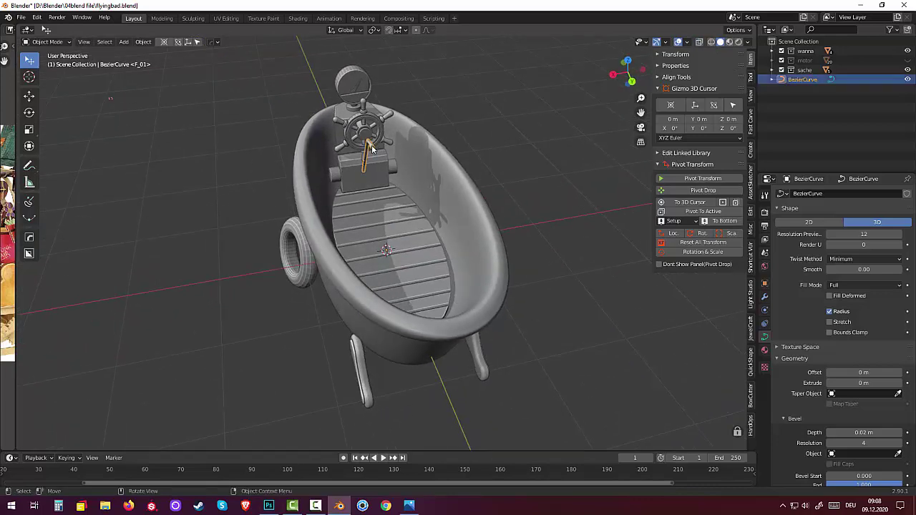
middle_drag(392, 184, 387, 177)
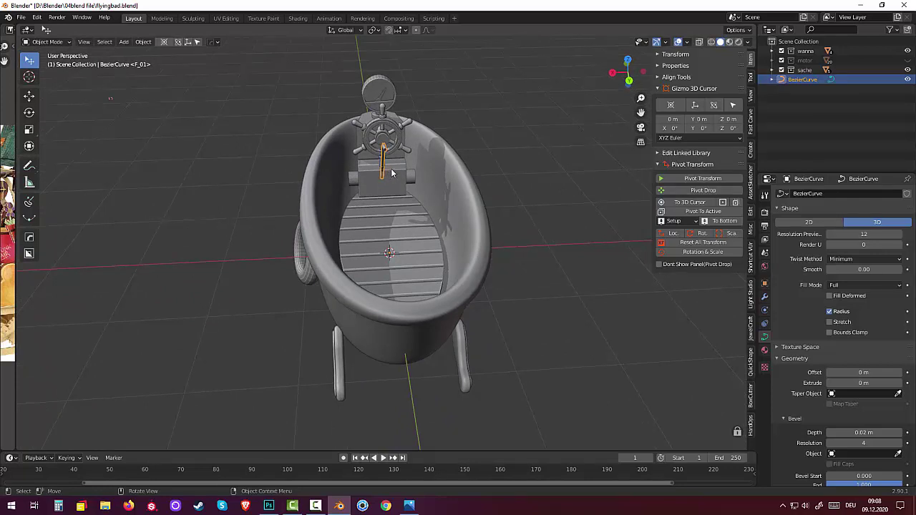
key(g)
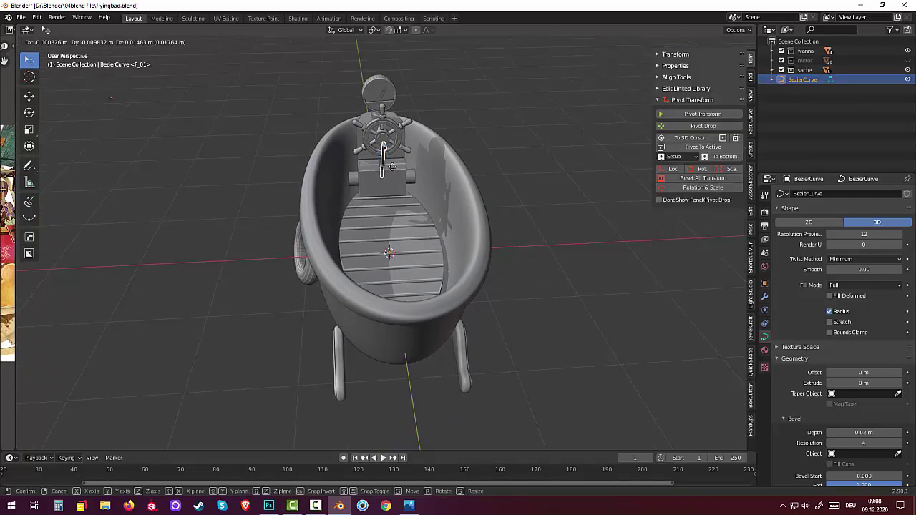
key(x)
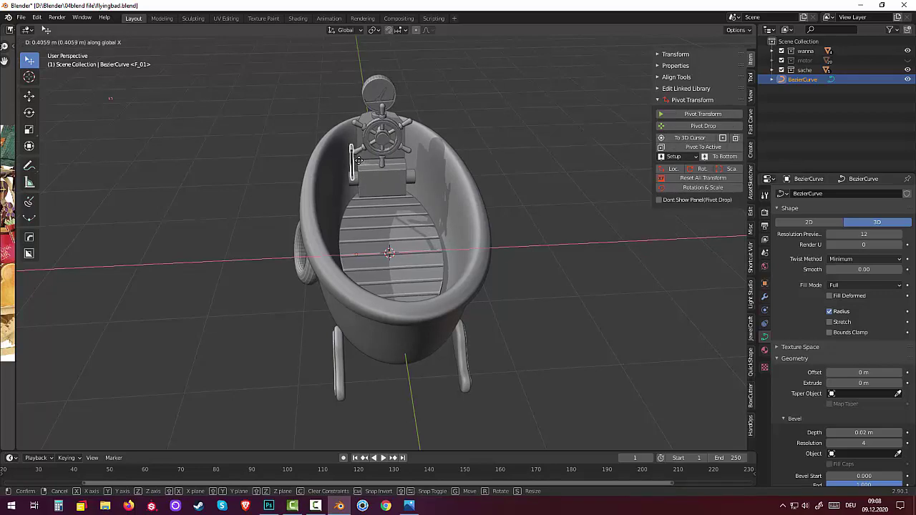
click(357, 161)
middle_drag(399, 173, 587, 198)
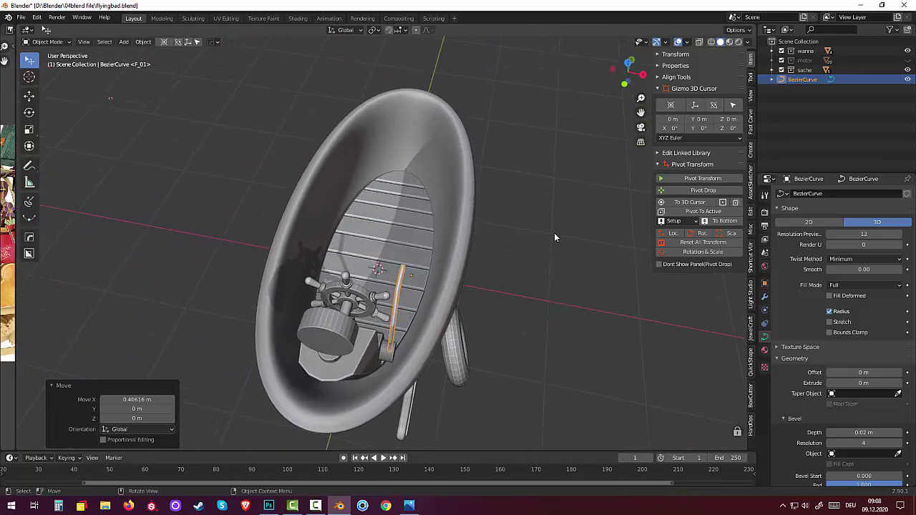
Nudge the lever again along X by -0.017206 m beside the tap.
mouse_move(554, 232)
middle_down()
mouse_move(491, 264)
mouse_move(420, 282)
mouse_move(401, 277)
middle_up()
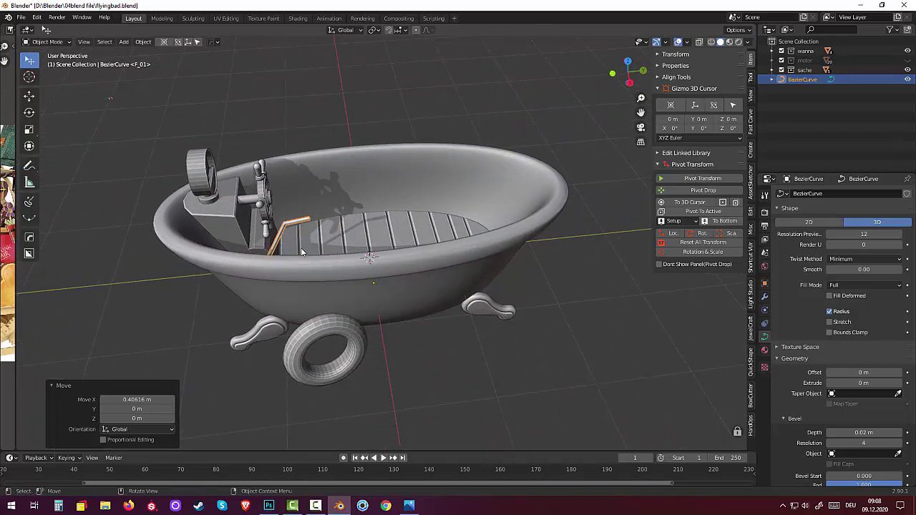
mouse_move(289, 252)
middle_down()
mouse_move(245, 286)
mouse_move(244, 267)
mouse_move(291, 228)
mouse_move(345, 208)
mouse_move(340, 214)
middle_up()
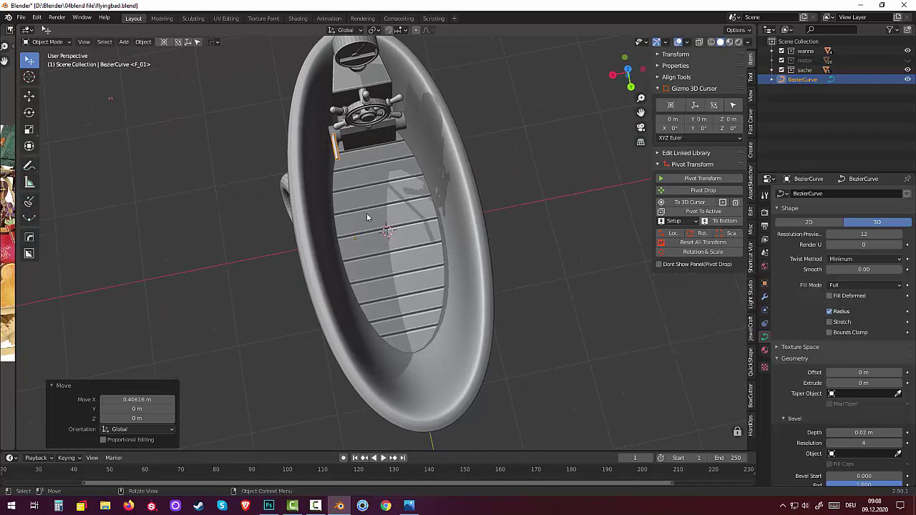
key(g)
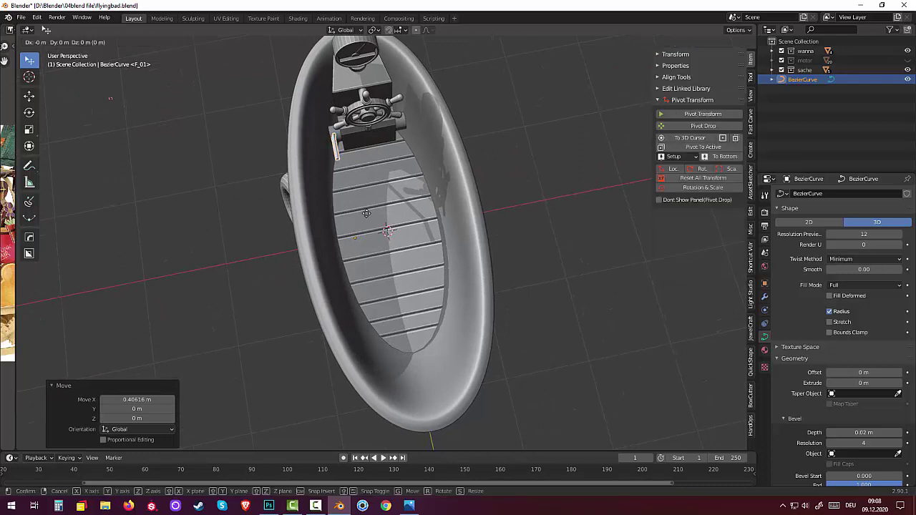
key(x)
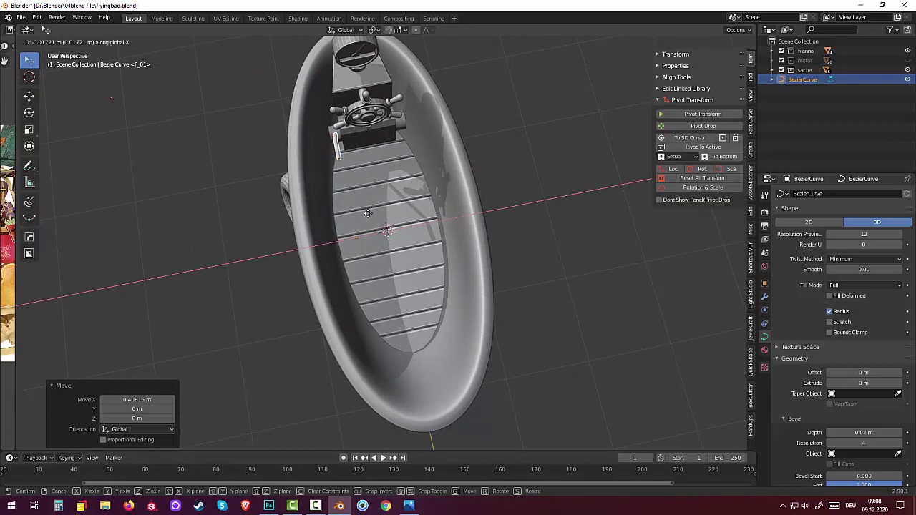
click(367, 213)
mouse_move(368, 209)
middle_down()
mouse_move(388, 188)
mouse_move(435, 167)
mouse_move(486, 178)
mouse_move(485, 186)
mouse_move(457, 184)
mouse_move(407, 207)
mouse_move(379, 164)
mouse_move(361, 189)
middle_up()
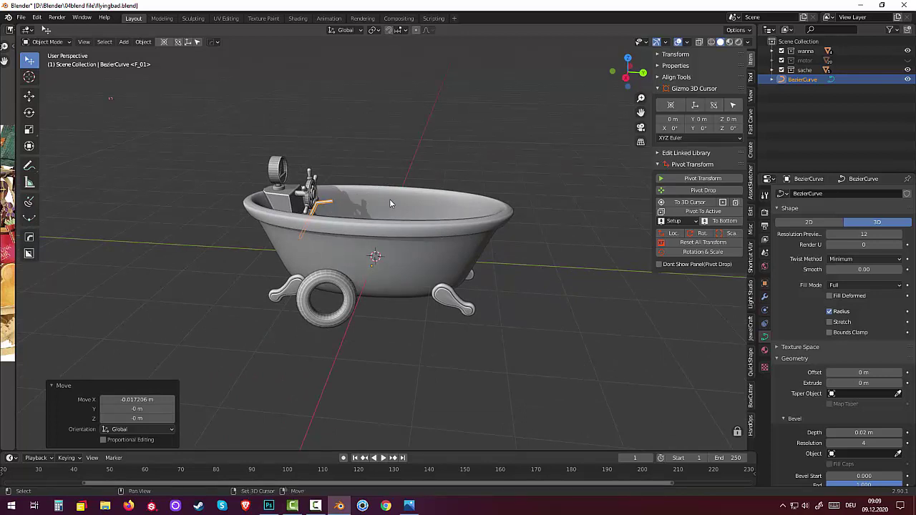
key(shift+a)
mouse_move(342, 190)
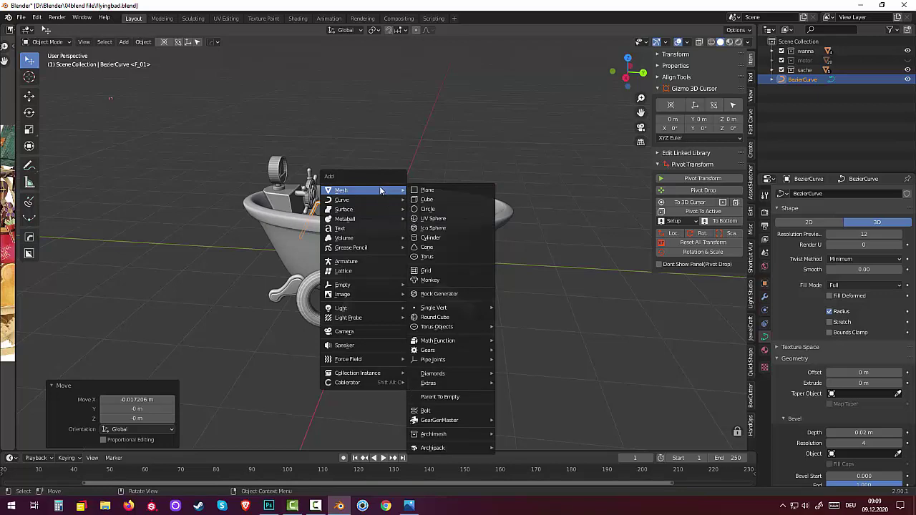
click(440, 209)
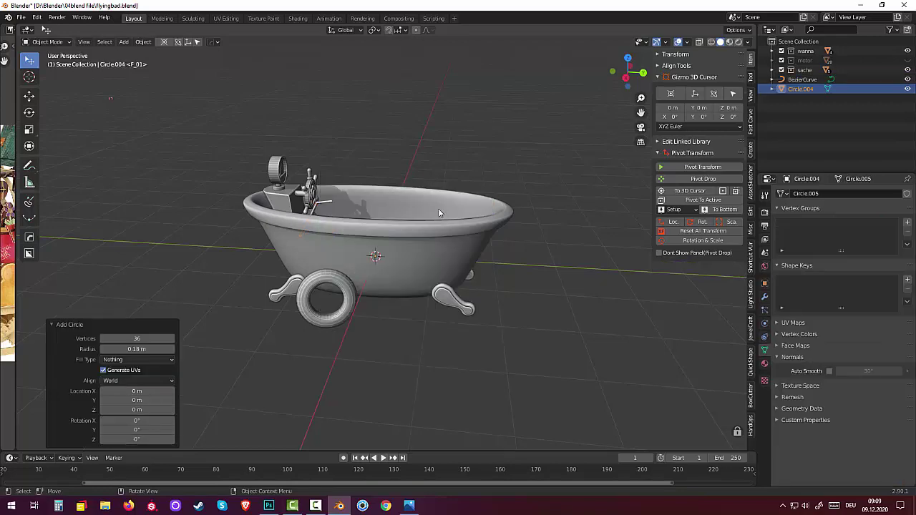
mouse_move(422, 221)
middle_down()
mouse_move(421, 236)
mouse_move(426, 226)
middle_up()
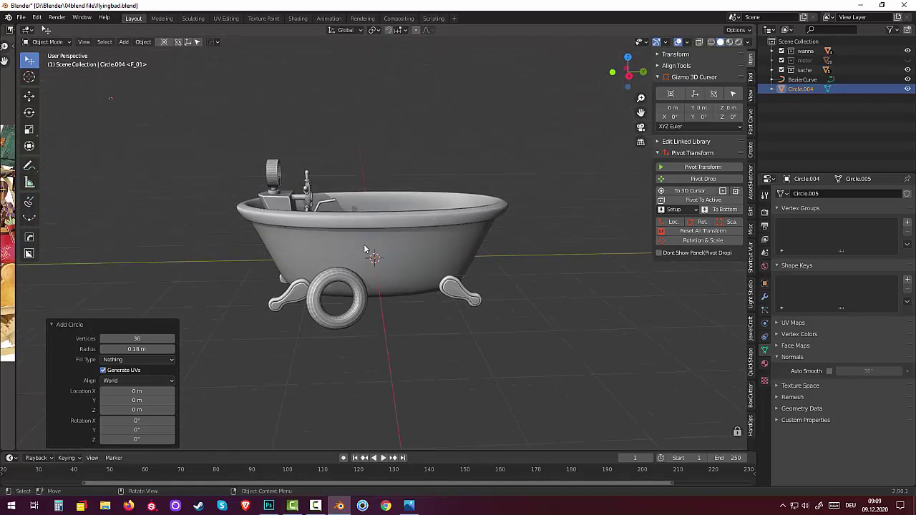
key(g)
key(z)
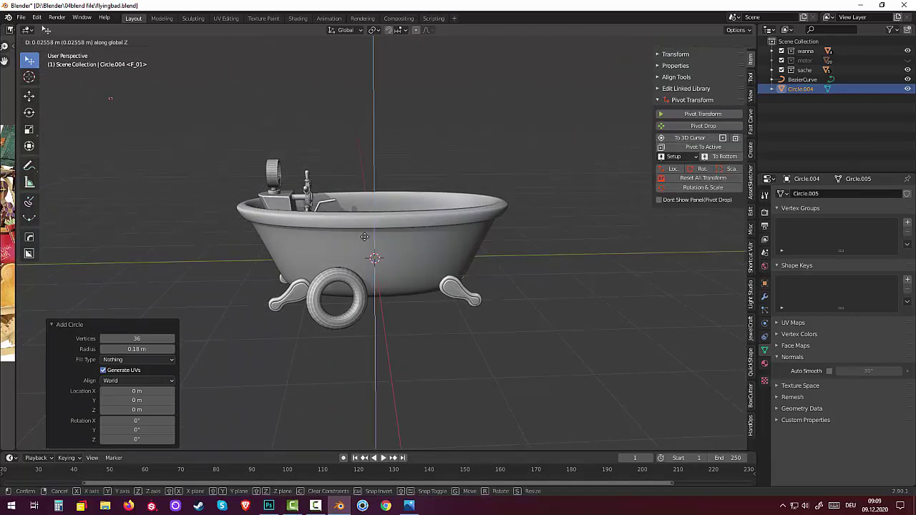
click(365, 154)
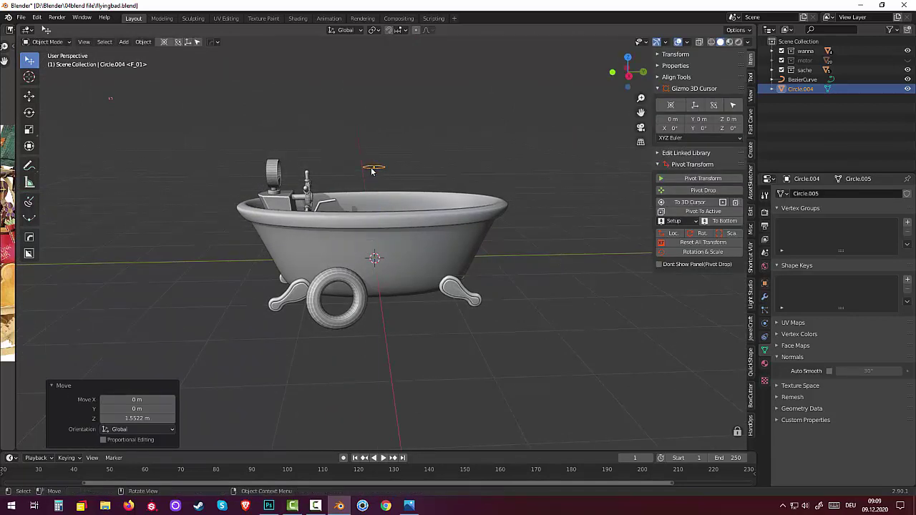
click(371, 171)
key(Delete)
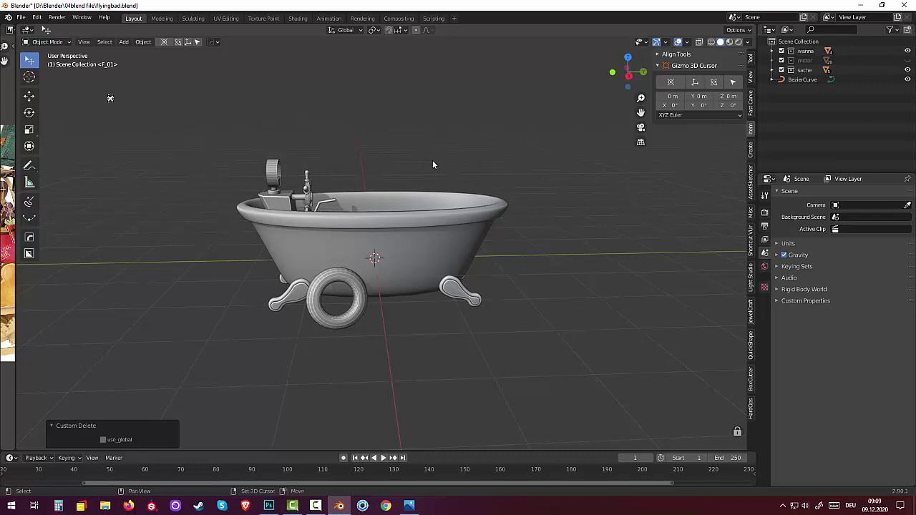
Add a UV sphere with 16 segments and rings and a 0.09 m radius.
key(shift+a)
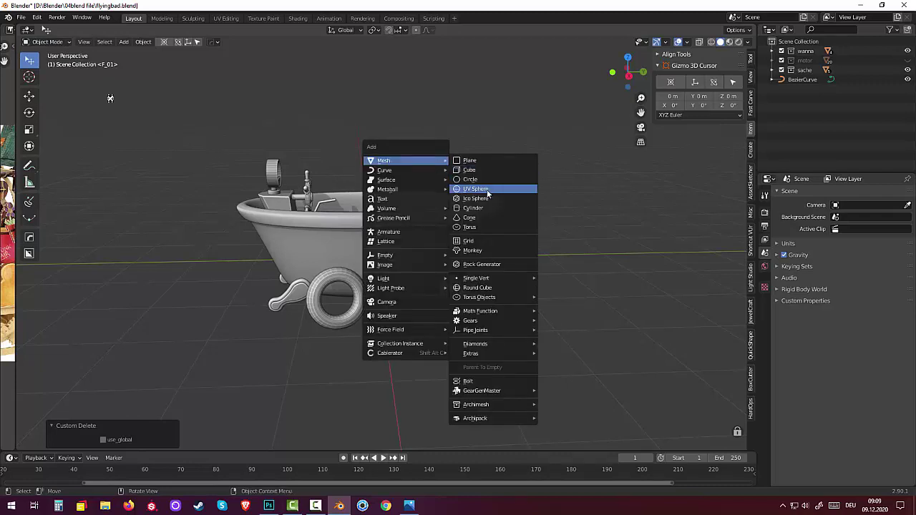
click(486, 190)
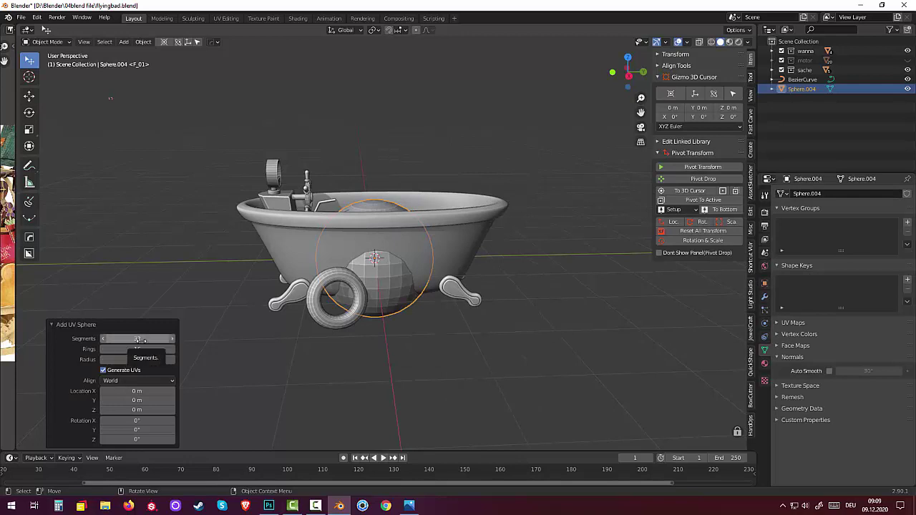
mouse_move(137, 339)
mouse_down()
mouse_move(93, 339)
mouse_move(153, 339)
mouse_up()
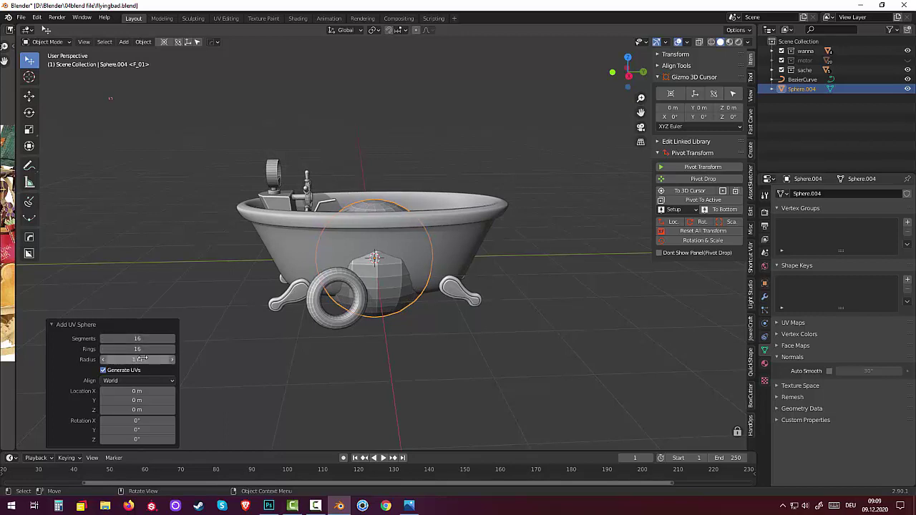
drag(138, 359, 93, 359)
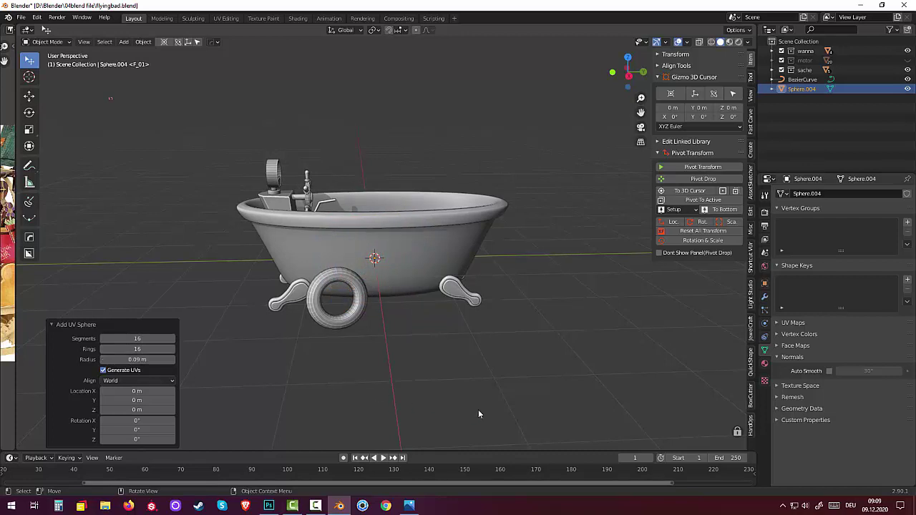
Move the sphere onto the top end of the Bezier lever.
key(KP_3)
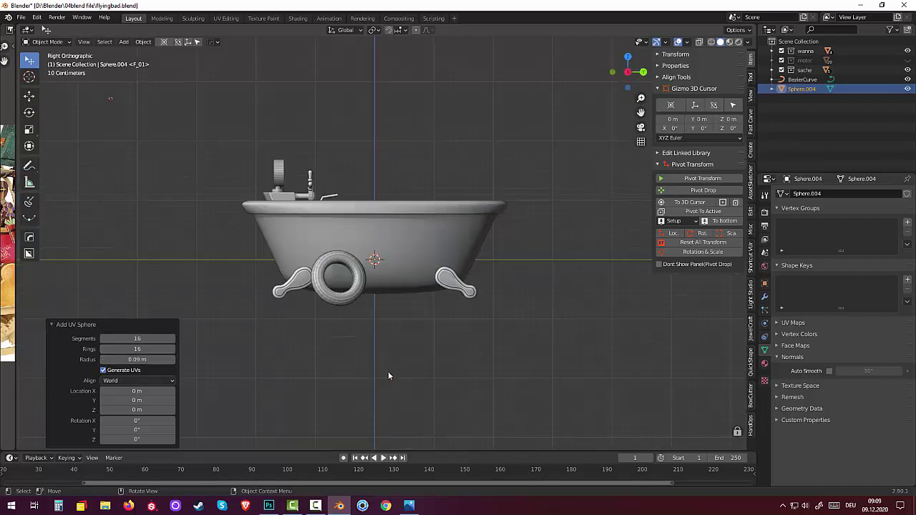
key(g)
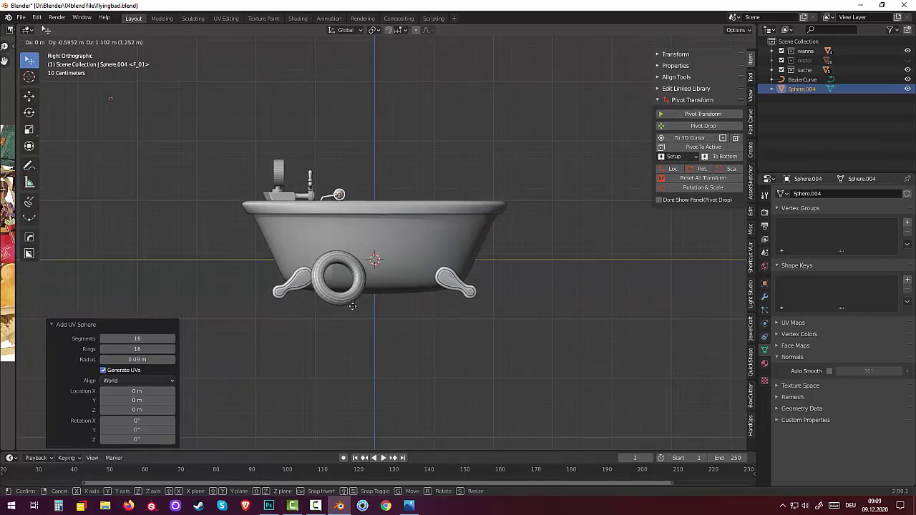
click(351, 307)
mouse_move(233, 371)
middle_down()
mouse_move(484, 219)
mouse_move(428, 251)
mouse_move(412, 231)
middle_up()
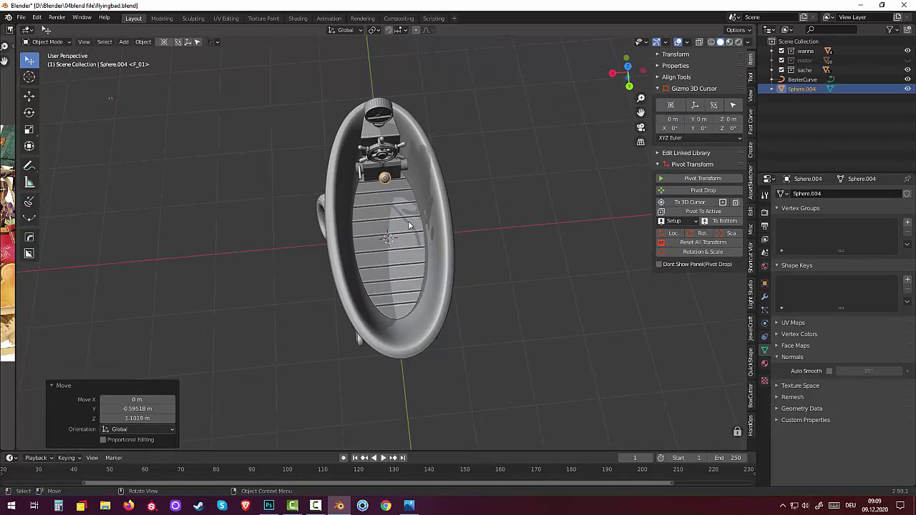
key(g)
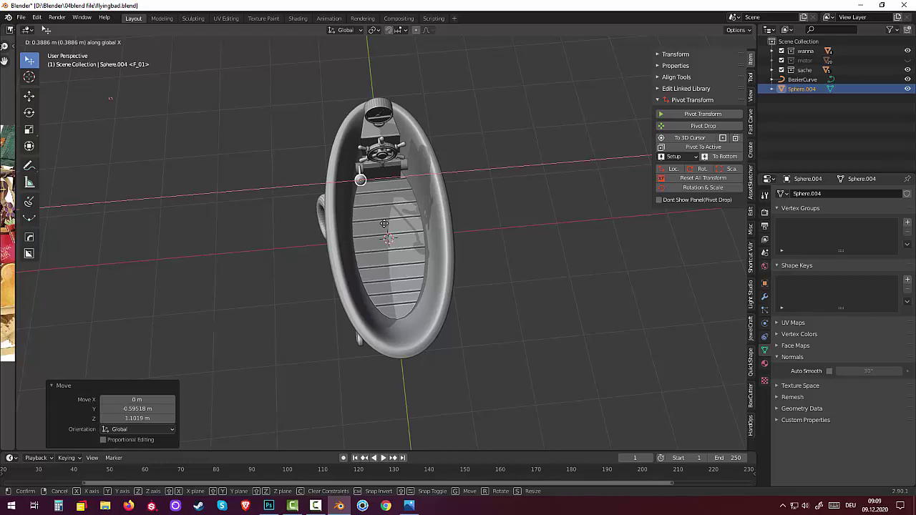
click(386, 228)
click(412, 232)
mouse_move(433, 227)
middle_down()
mouse_move(564, 160)
mouse_move(517, 160)
mouse_move(380, 220)
mouse_move(344, 221)
middle_up()
scroll(379, 220, up, 3)
Scale the sphere knob to 0.76 and select the lever together with it.
click(279, 183)
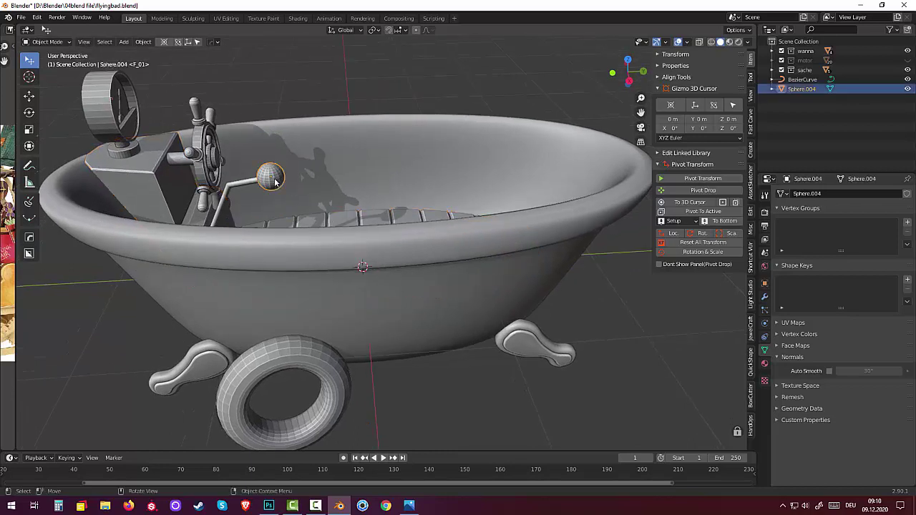
key(s)
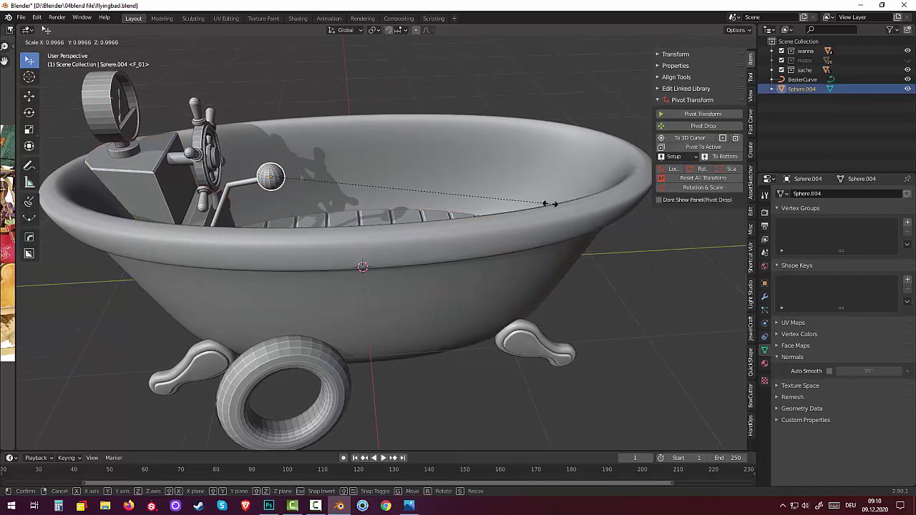
click(476, 196)
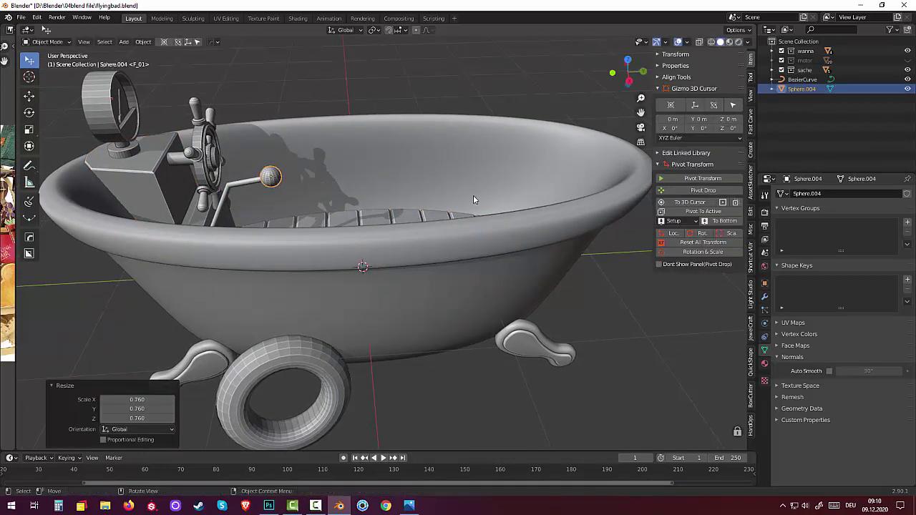
mouse_move(473, 194)
middle_down()
mouse_move(469, 183)
mouse_move(422, 196)
mouse_move(334, 170)
mouse_move(372, 143)
middle_up()
scroll(422, 195, up, 3)
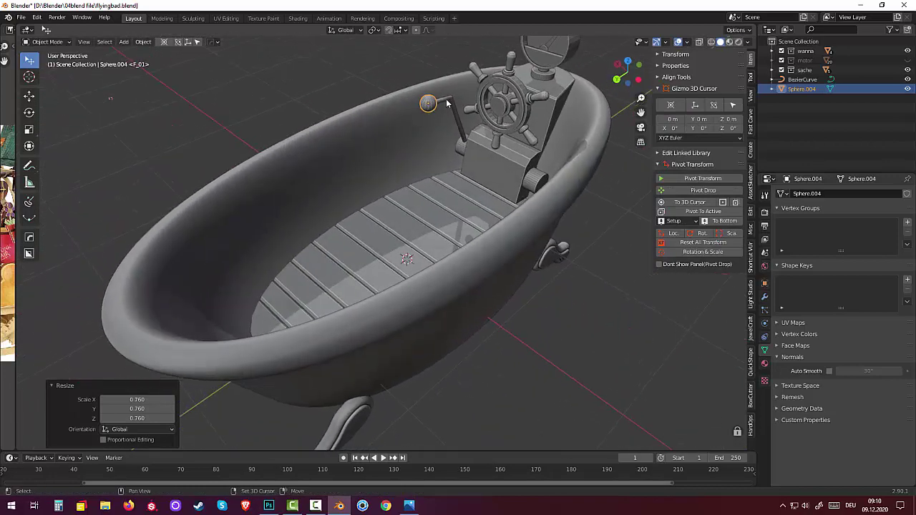
click(446, 105)
middle_drag(468, 131, 507, 128)
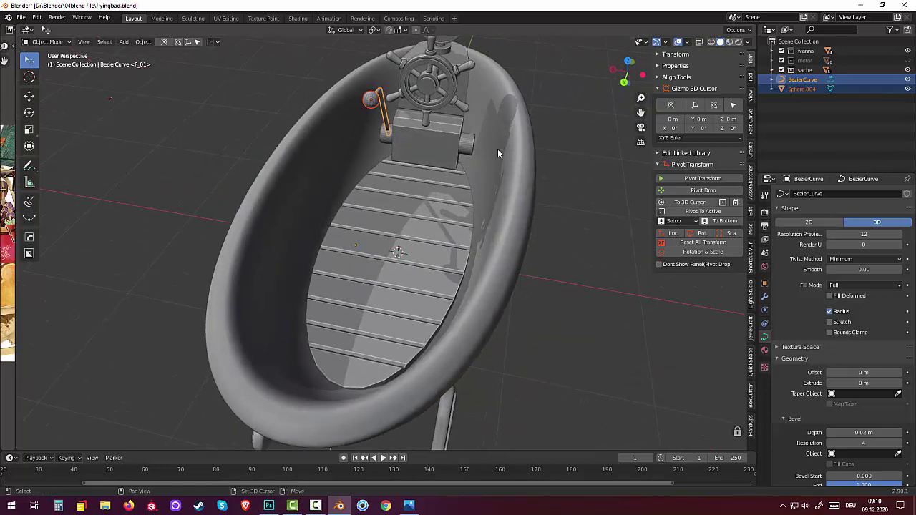
Duplicate the lever and knob onto the steering wheel's other side.
key(shift+d)
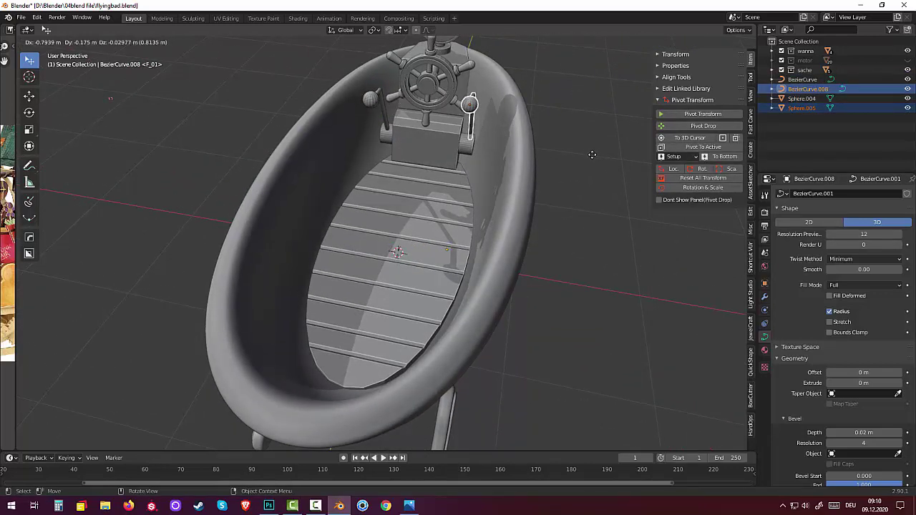
click(587, 160)
mouse_move(587, 160)
middle_down()
mouse_move(477, 141)
mouse_move(479, 133)
mouse_move(498, 137)
mouse_move(504, 176)
middle_up()
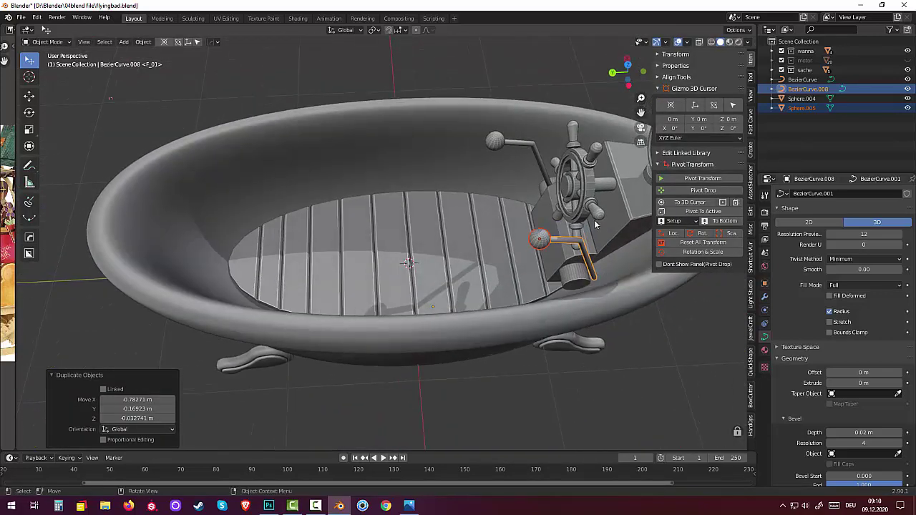
middle_drag(603, 236, 598, 167)
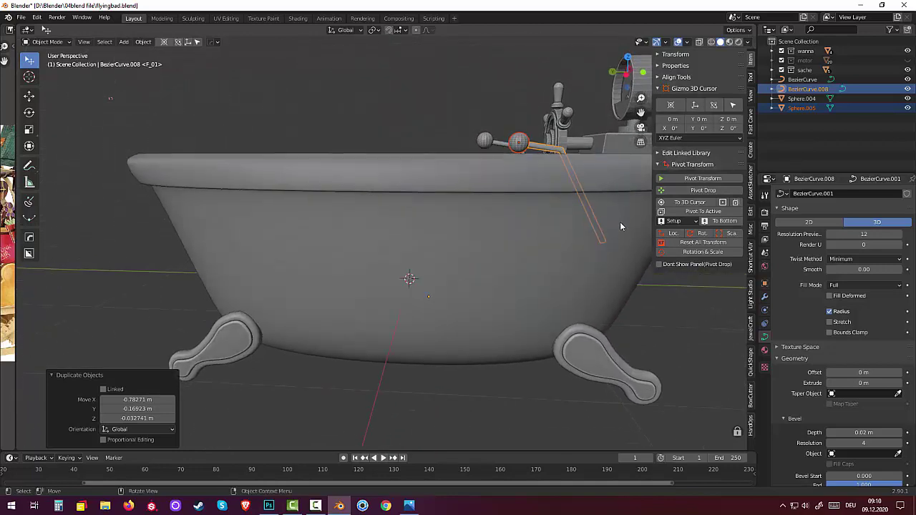
Tilt the copied lever 19.2° and raise it beside the faucet.
key(r)
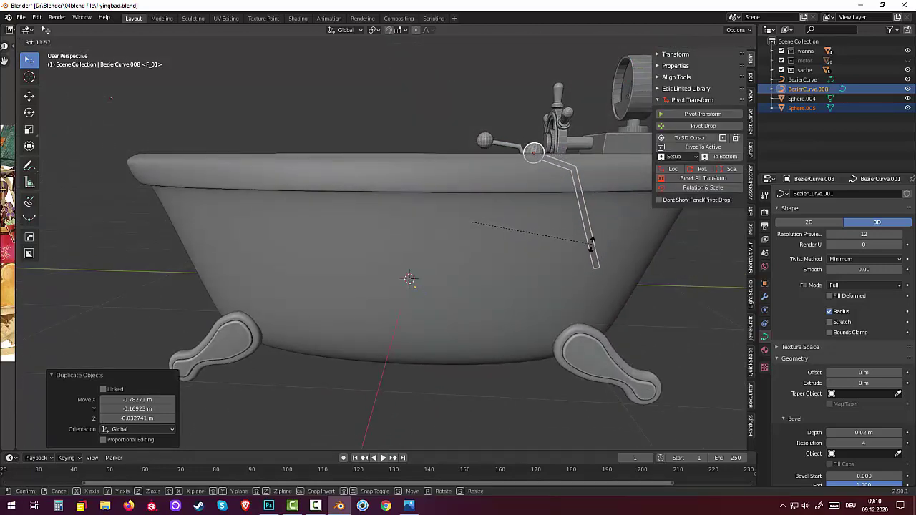
click(578, 252)
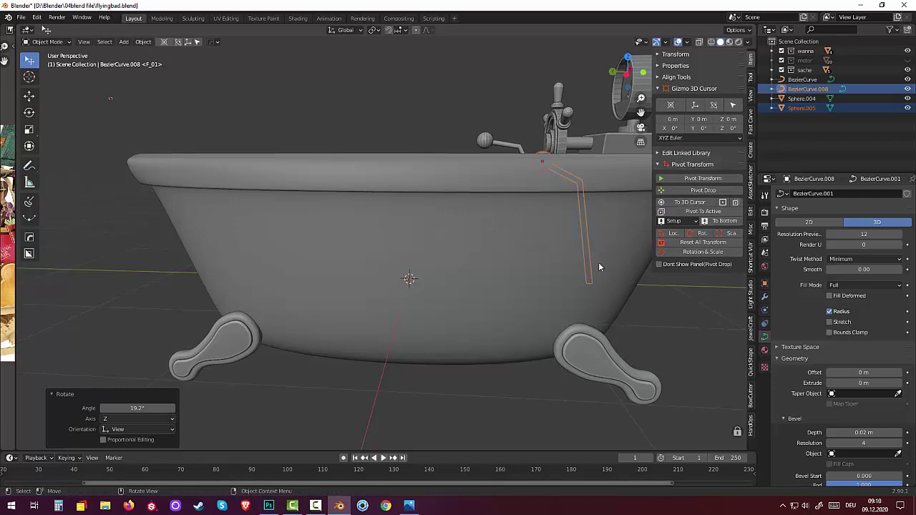
key(g)
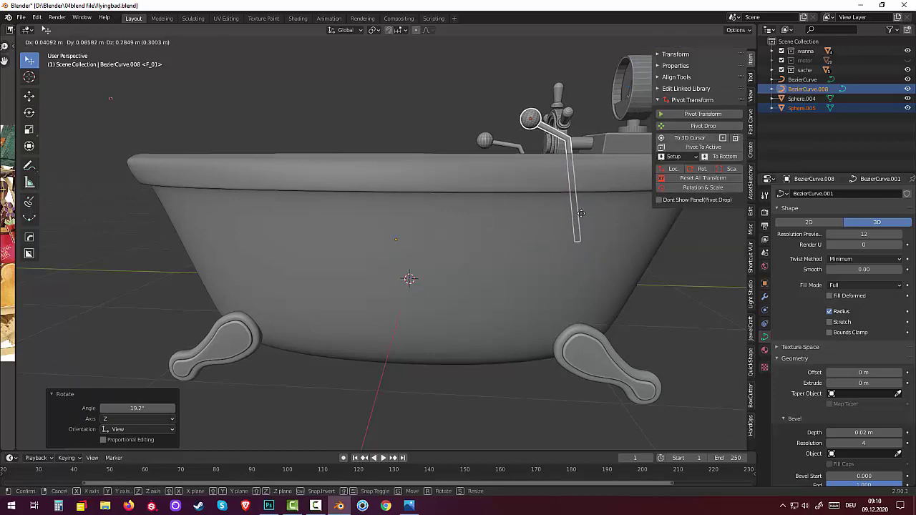
click(565, 236)
mouse_move(565, 236)
middle_down()
mouse_move(570, 215)
mouse_move(455, 243)
mouse_move(318, 236)
mouse_move(306, 201)
middle_up()
middle_drag(379, 130, 376, 126)
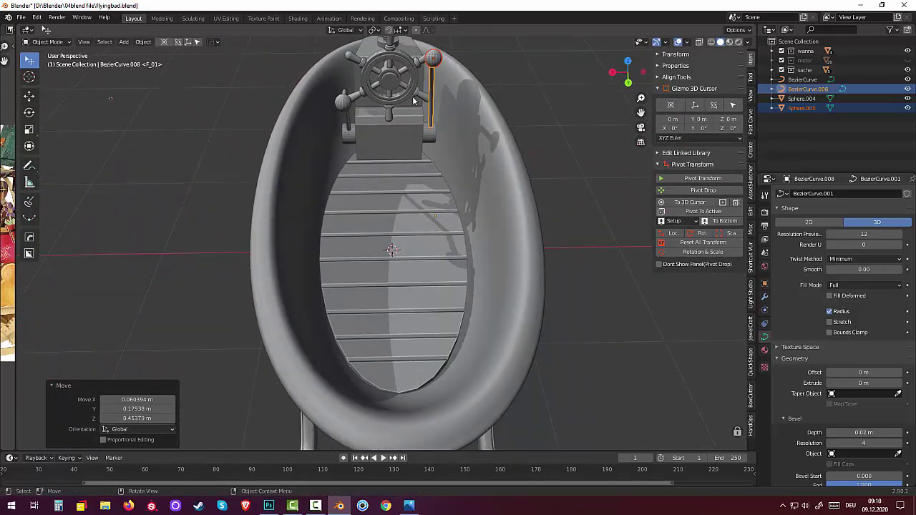
Refine the copied lever rod's position with two further moves.
mouse_move(445, 80)
middle_down()
mouse_move(420, 83)
mouse_move(464, 128)
middle_up()
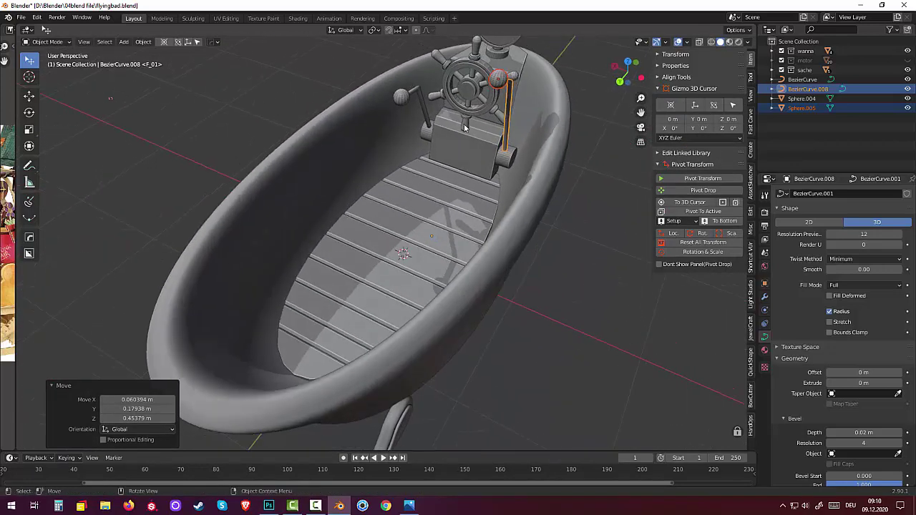
key(g)
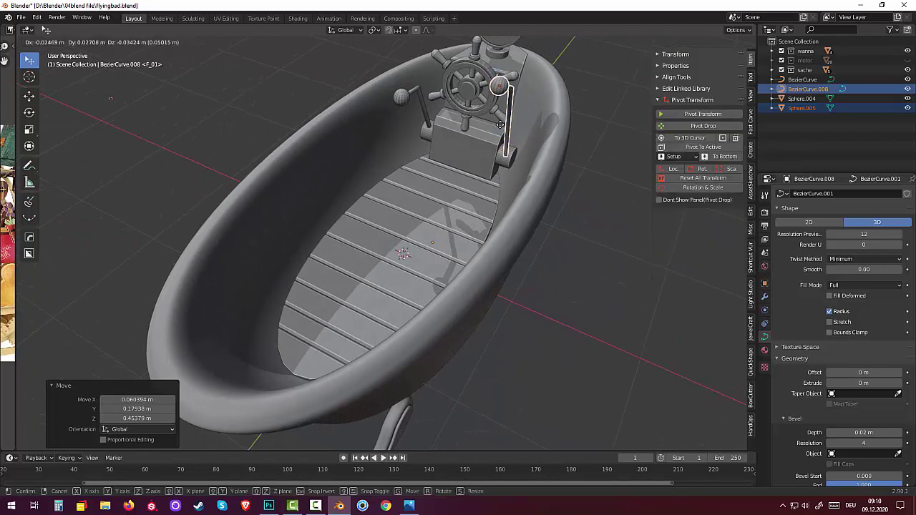
click(498, 132)
mouse_move(499, 132)
middle_down()
mouse_move(434, 122)
mouse_move(424, 138)
mouse_move(517, 252)
mouse_move(502, 286)
middle_up()
scroll(511, 275, down, 1)
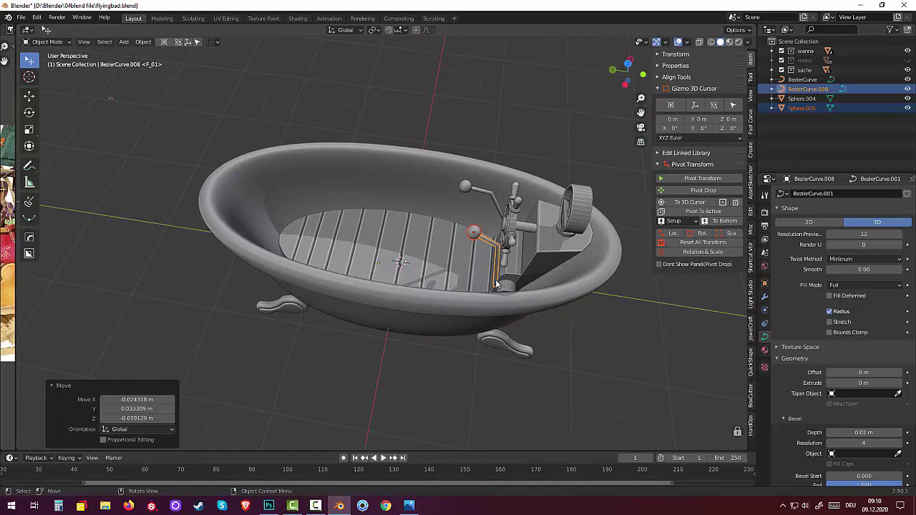
key(g)
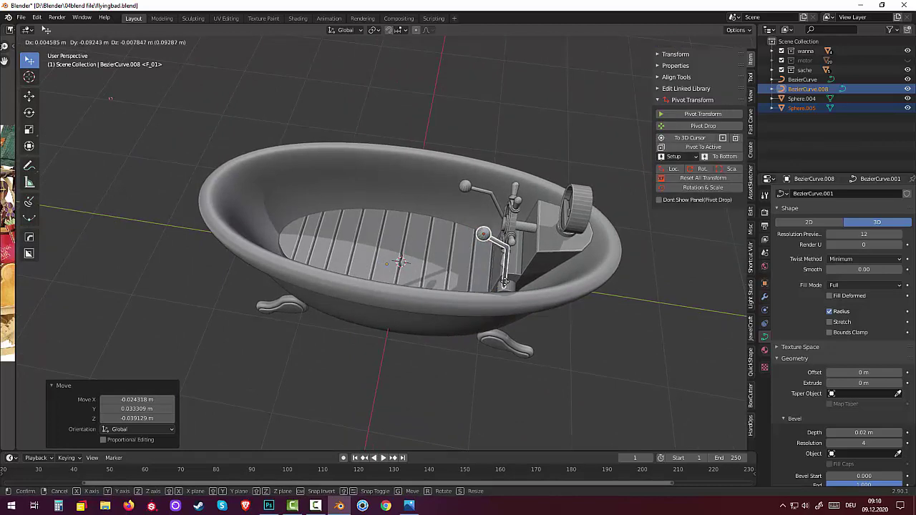
click(541, 256)
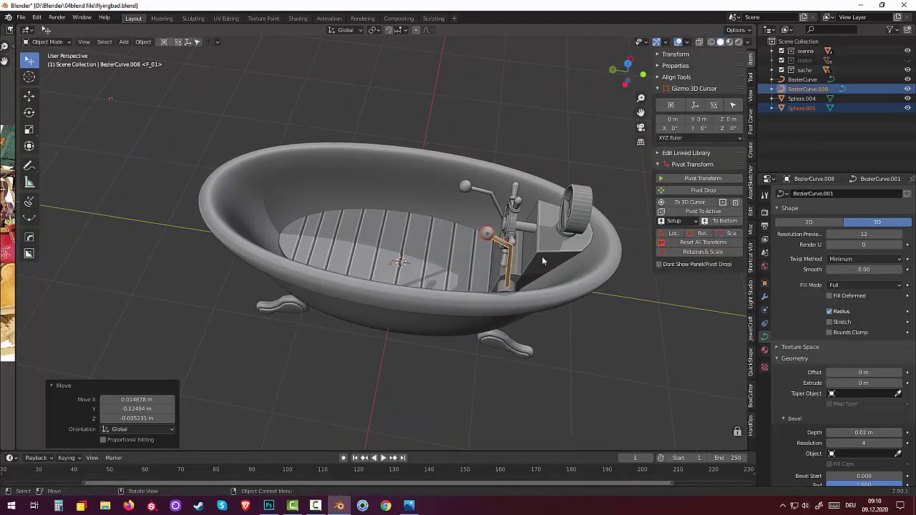
mouse_move(541, 256)
middle_down()
mouse_move(670, 195)
mouse_move(680, 204)
middle_up()
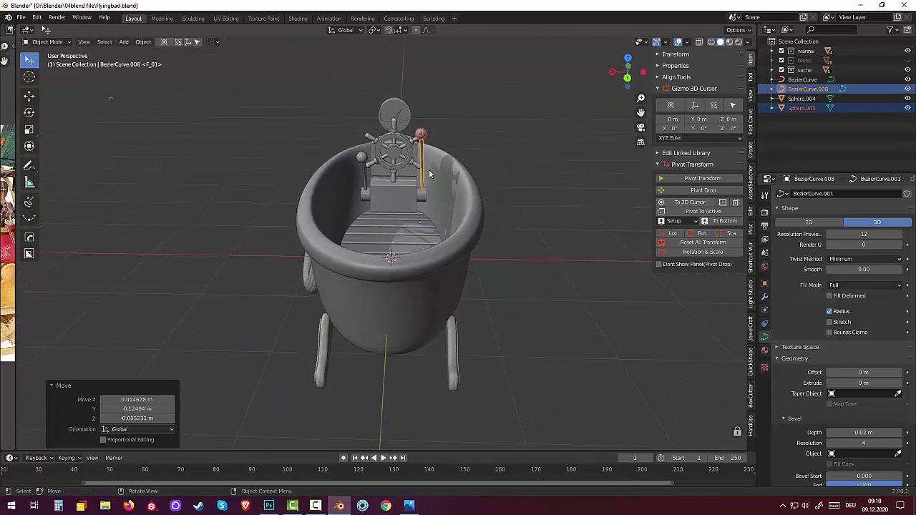
Lower the copied lever along the Z axis and clear the selection.
key(g)
key(z)
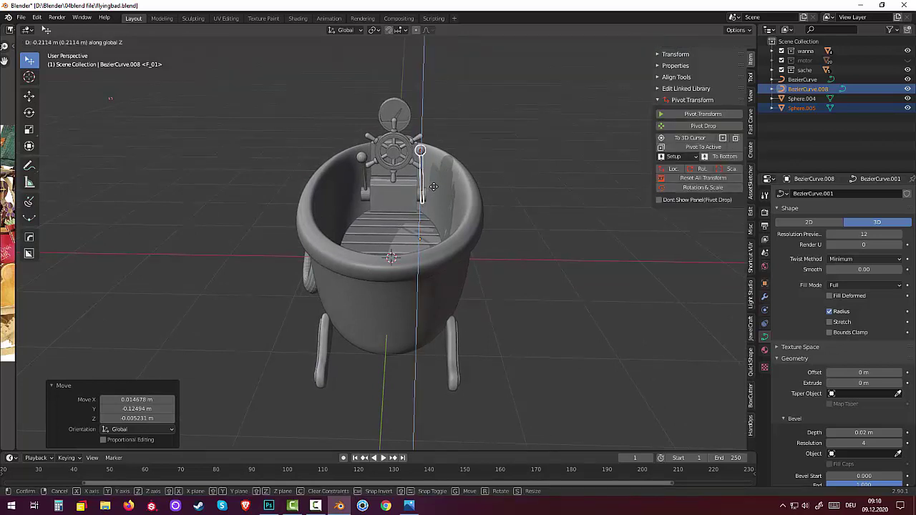
click(433, 187)
key(alt+a)
mouse_move(510, 195)
middle_down()
mouse_move(461, 222)
mouse_move(326, 247)
mouse_move(308, 238)
mouse_move(298, 199)
mouse_move(311, 208)
middle_up()
Select BezierCurve.008 and Sphere.005 and set their origins to geometry.
click(345, 241)
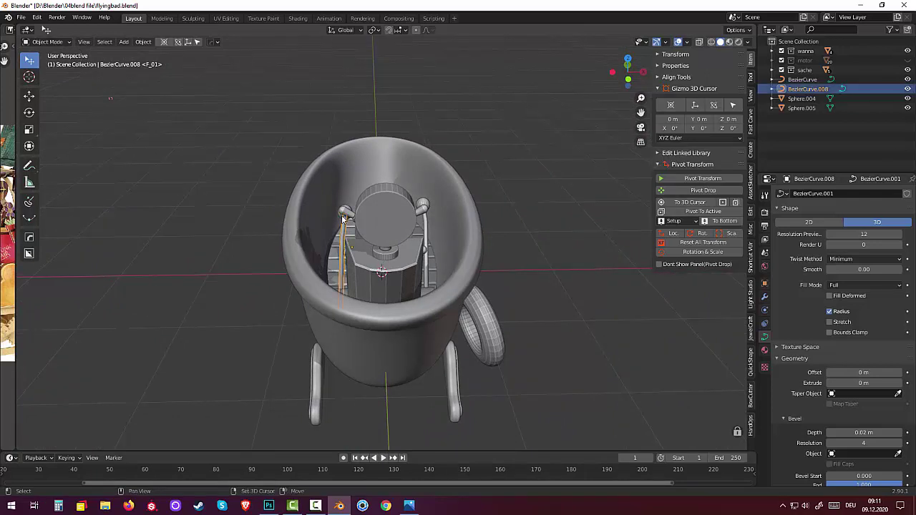
shift+click(341, 215)
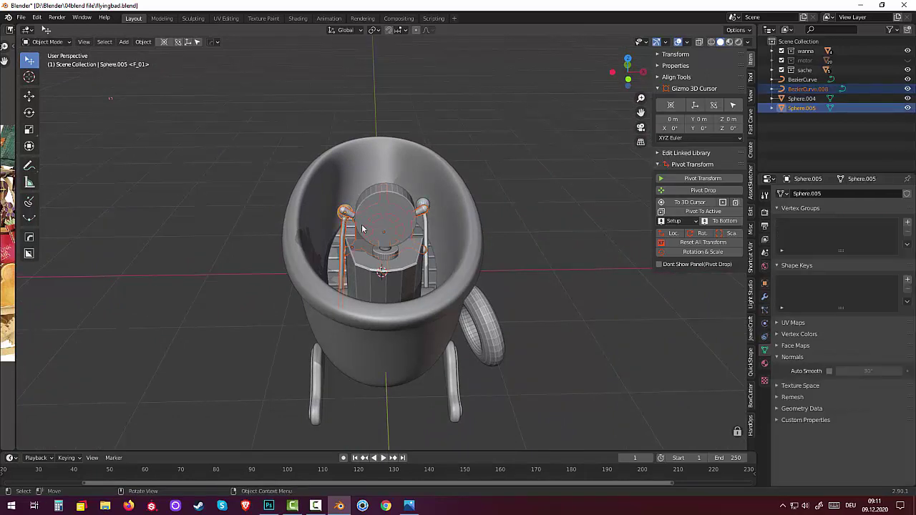
click(534, 201)
mouse_move(372, 227)
middle_down()
mouse_move(415, 238)
mouse_move(403, 264)
middle_up()
click(362, 284)
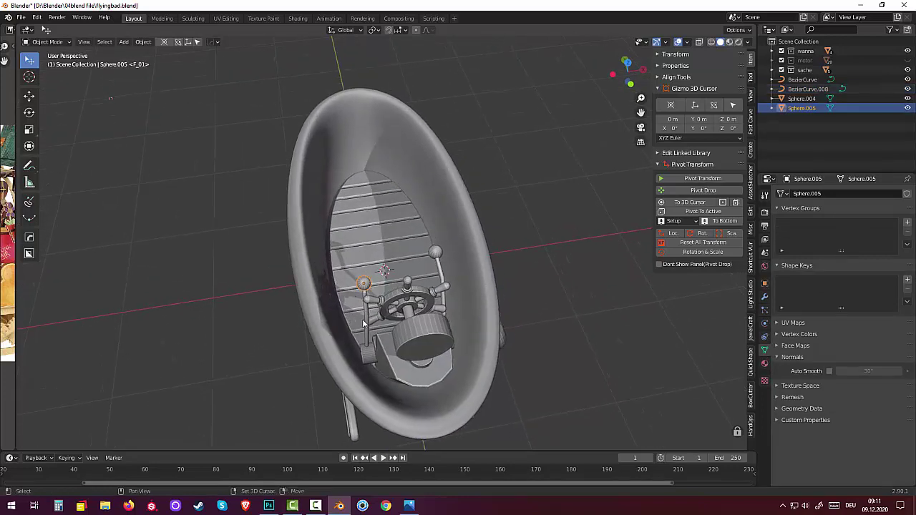
shift+click(366, 323)
middle_drag(365, 323, 360, 285)
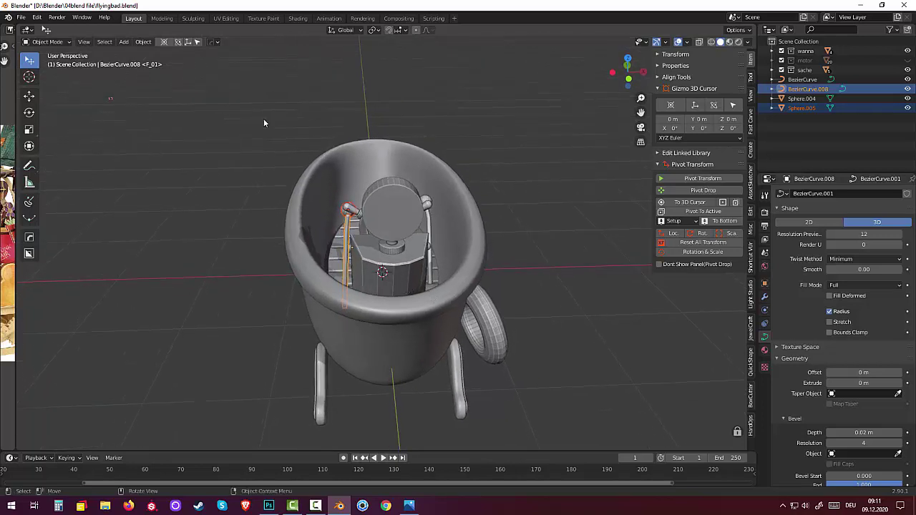
click(143, 42)
mouse_move(159, 53)
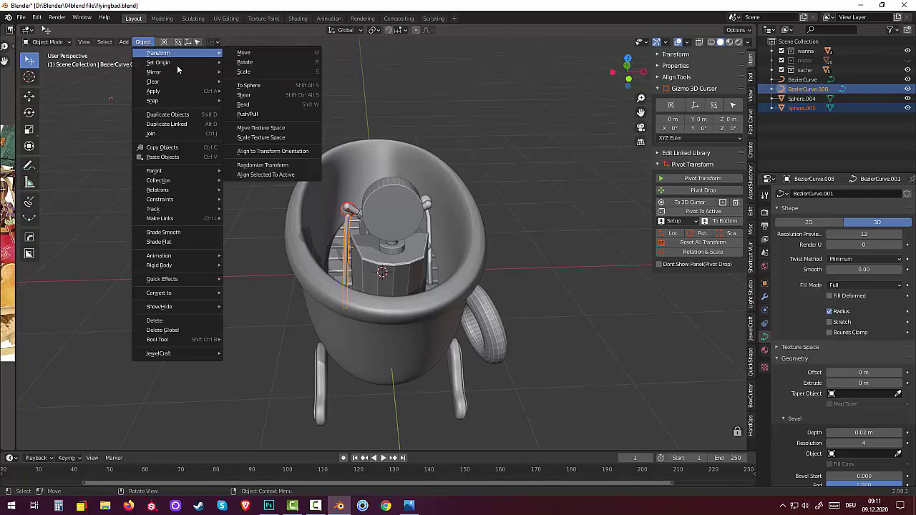
click(285, 73)
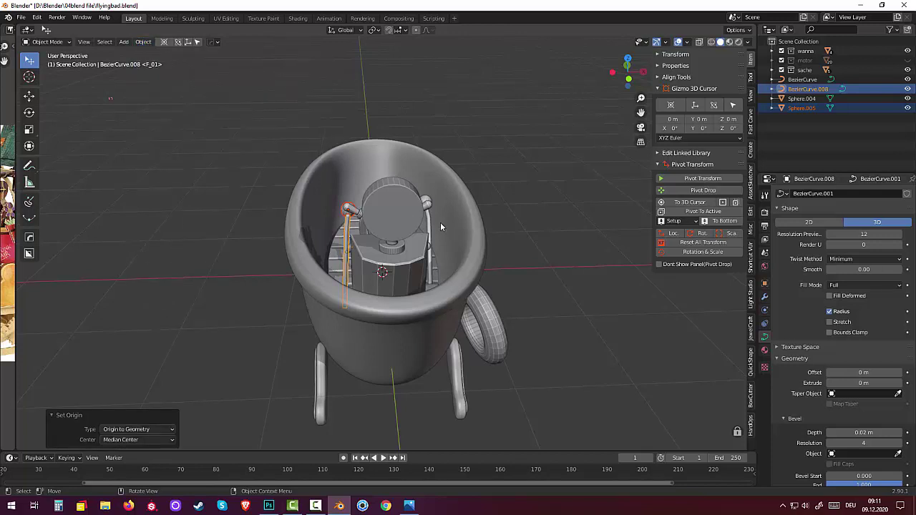
Rotate the second lever about 6° and nudge it slightly into place.
key(r)
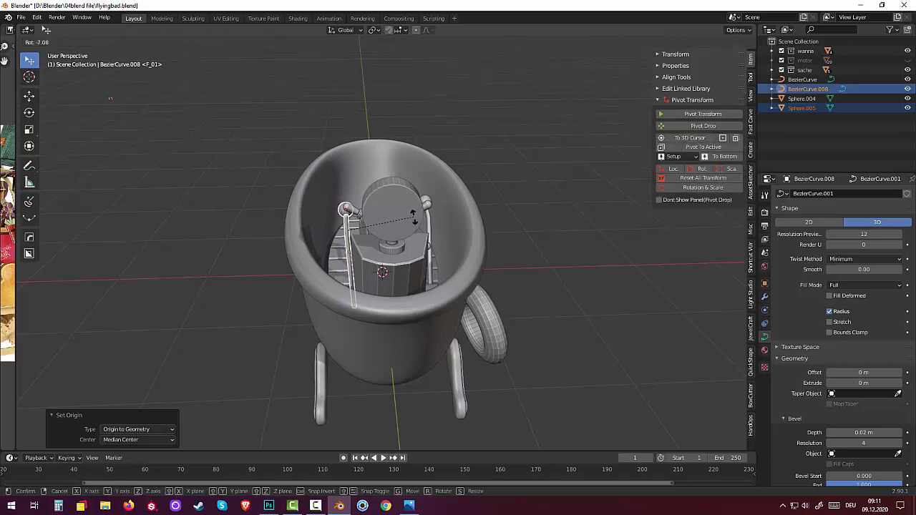
click(406, 241)
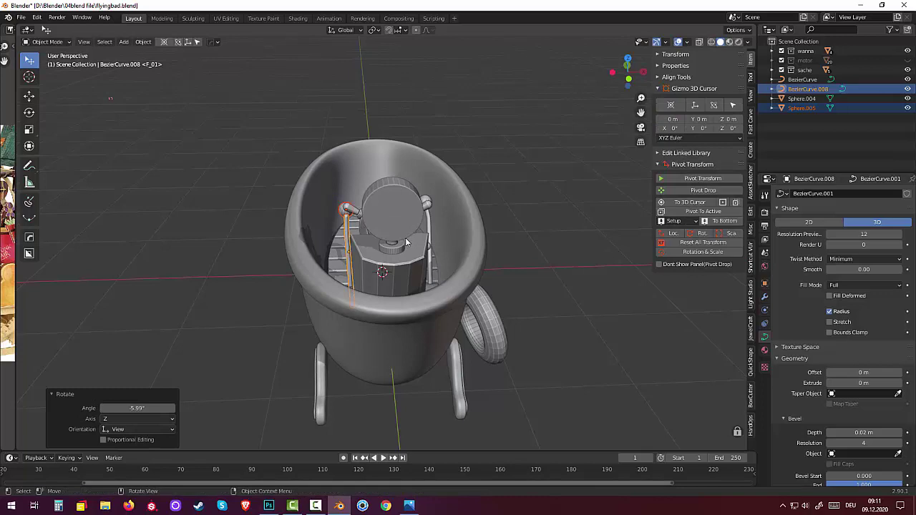
key(g)
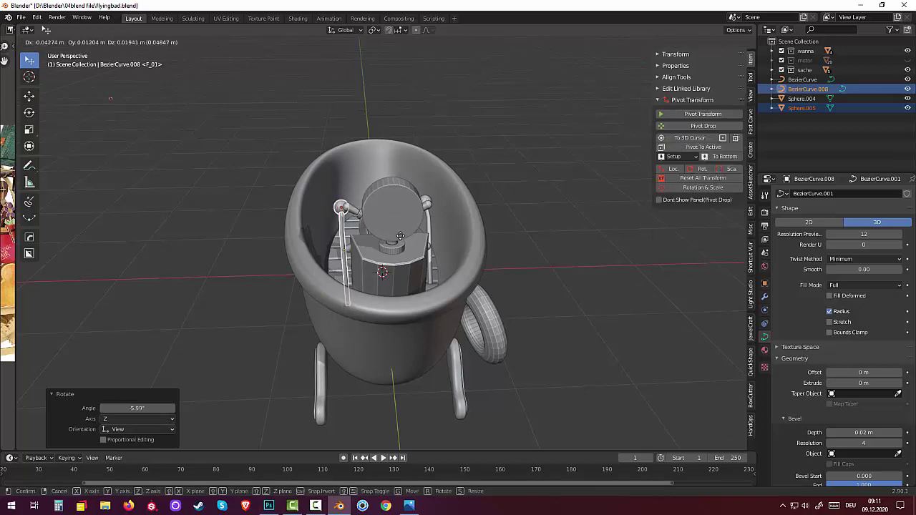
click(399, 237)
click(397, 242)
mouse_move(398, 242)
middle_down()
mouse_move(501, 276)
mouse_move(615, 280)
middle_up()
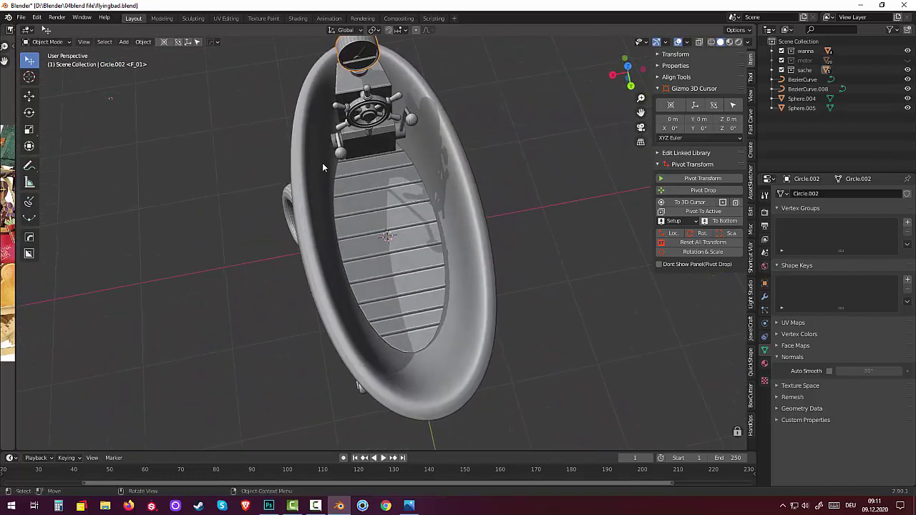
Set the origins of the first lever rod BezierCurve and its knob Sphere.004 to their geometry.
click(338, 142)
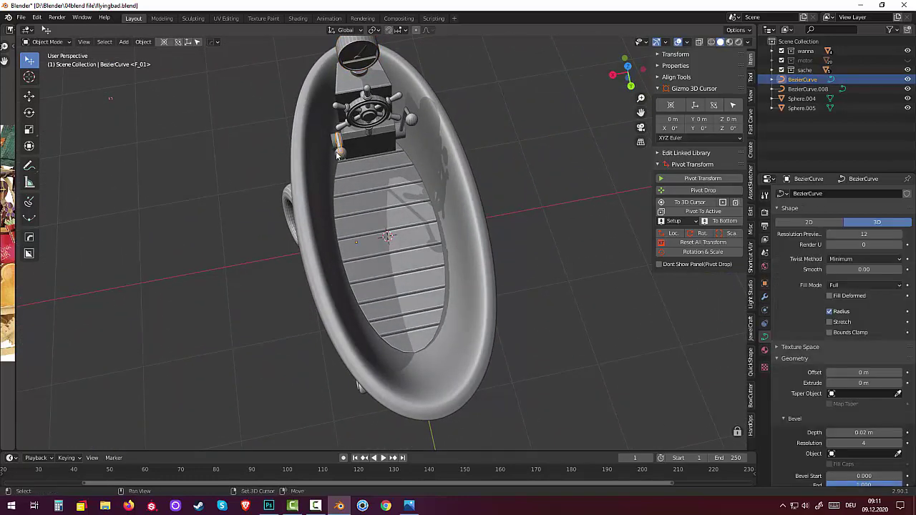
click(337, 153)
middle_drag(352, 108, 342, 114)
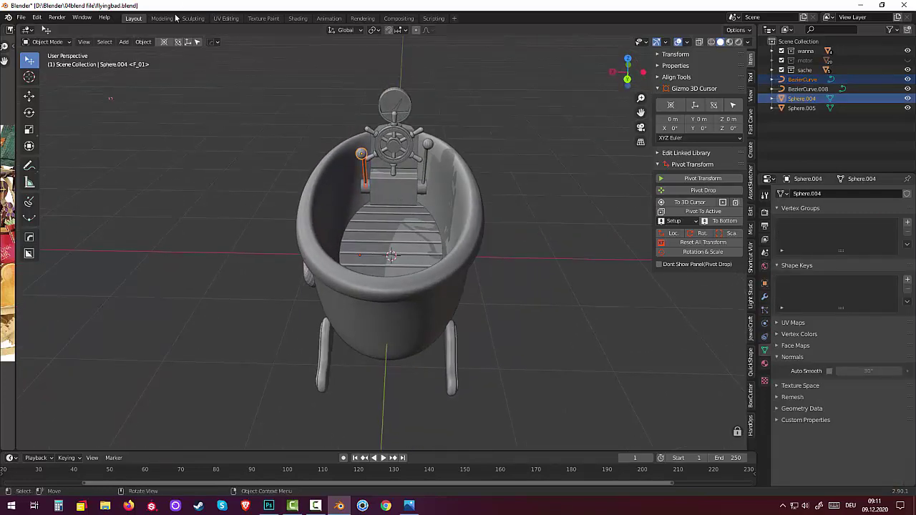
click(143, 41)
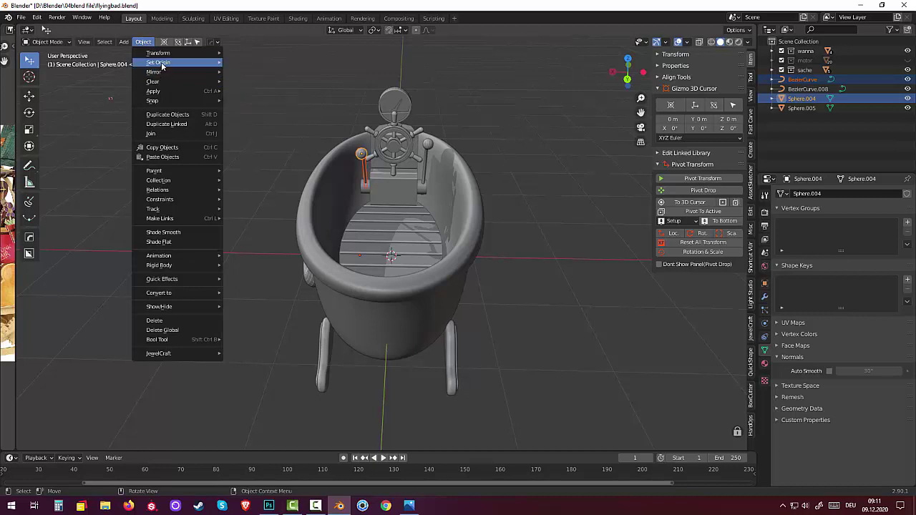
mouse_move(158, 62)
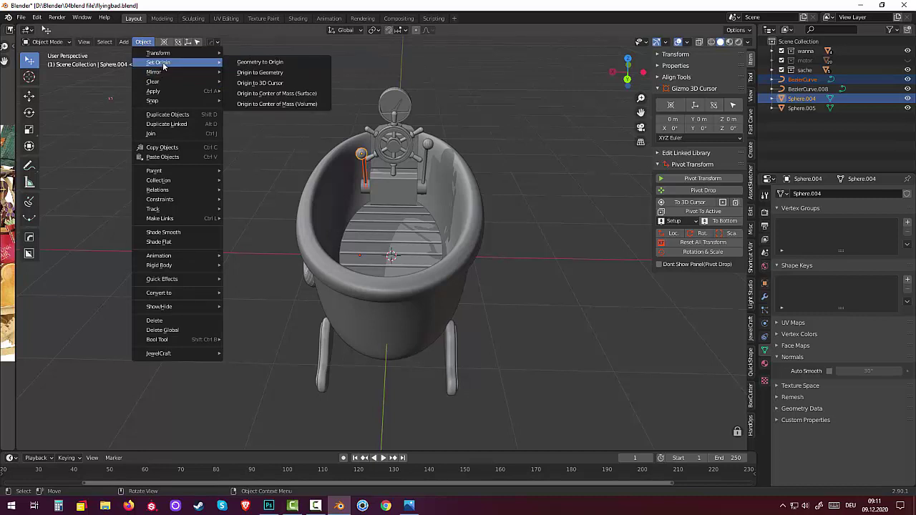
click(260, 73)
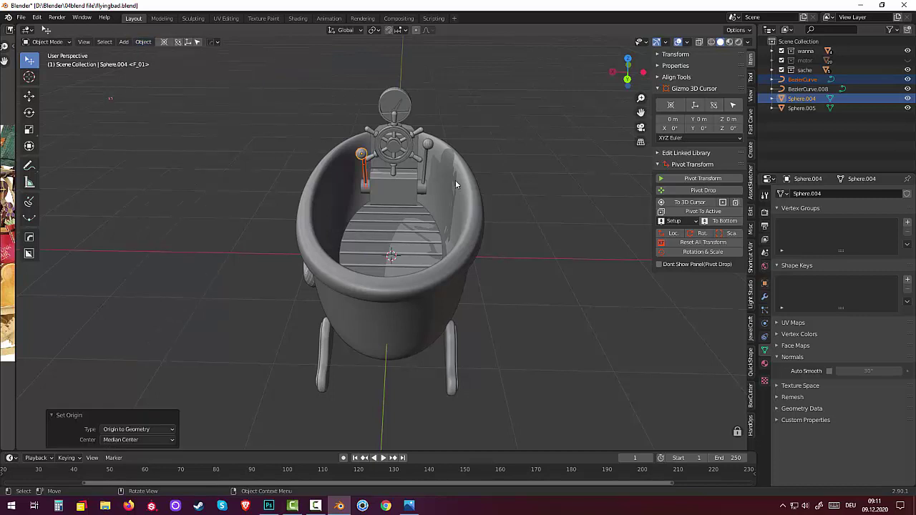
Rotate the first lever and knob about -9° and nudge them slightly beside the wheel.
key(r)
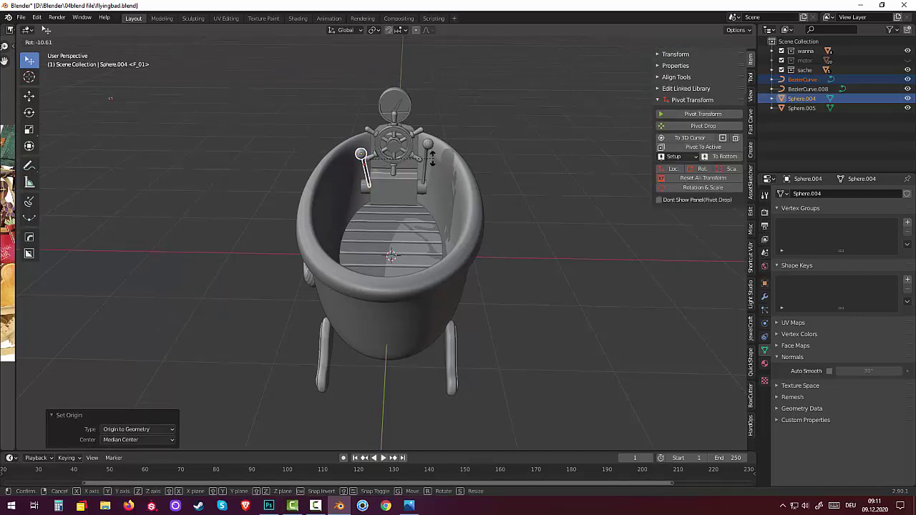
click(432, 164)
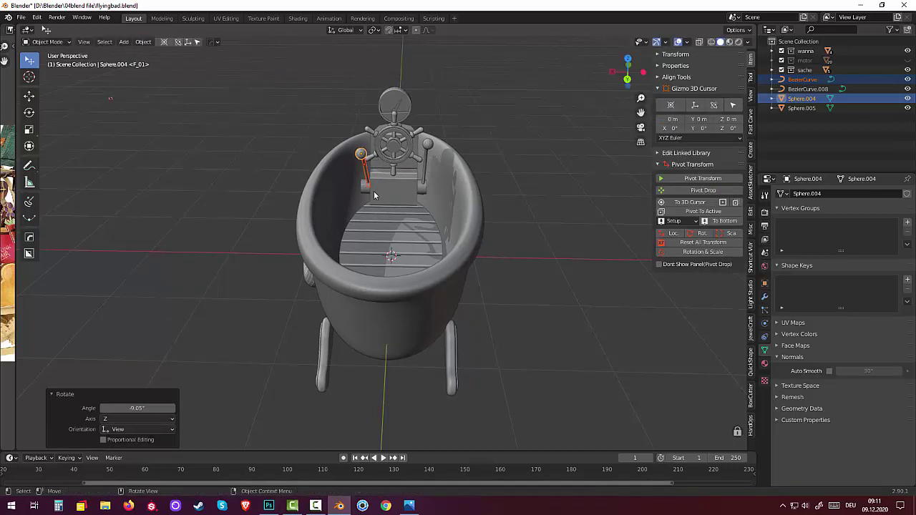
key(g)
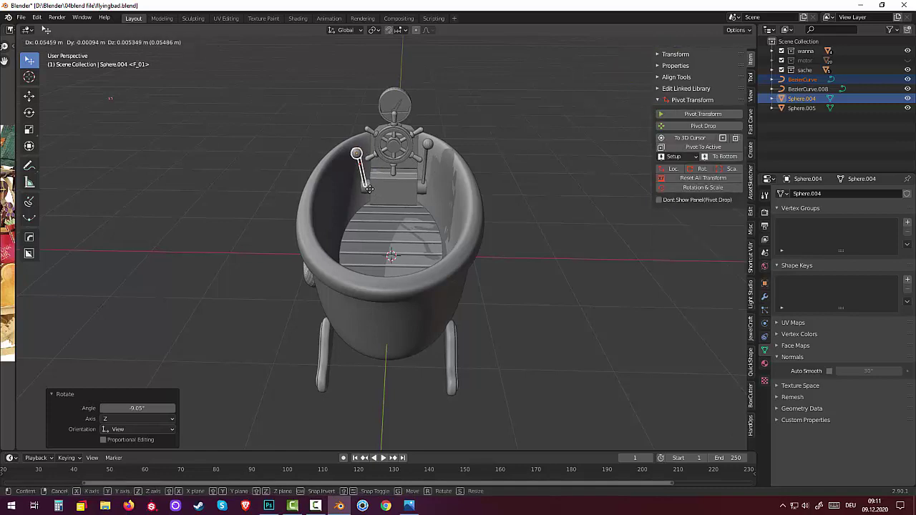
click(367, 188)
Select the Circle object, then the tub body, from an oblique top view.
click(372, 211)
mouse_move(533, 231)
middle_down()
mouse_move(481, 240)
mouse_move(513, 226)
mouse_move(556, 236)
middle_up()
click(512, 229)
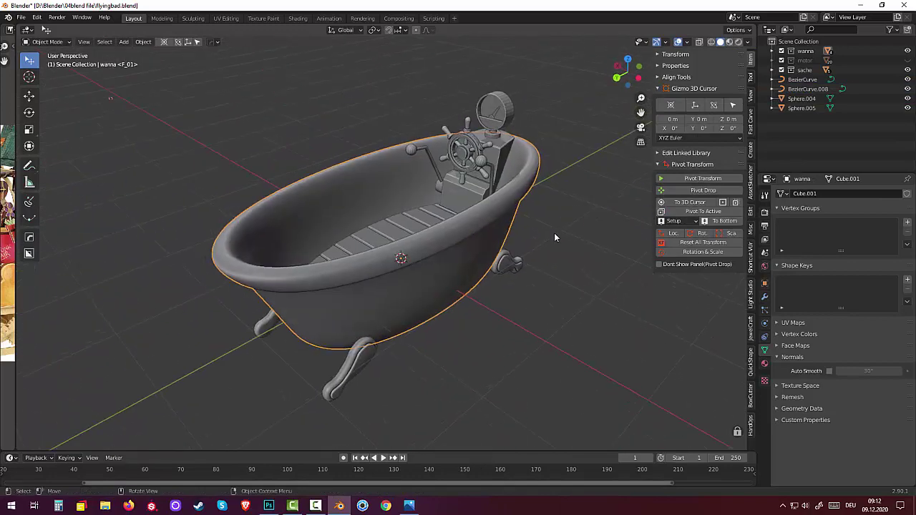
Unhide the motor collection in the Outliner so the propeller engine reappears behind the tub.
click(315, 505)
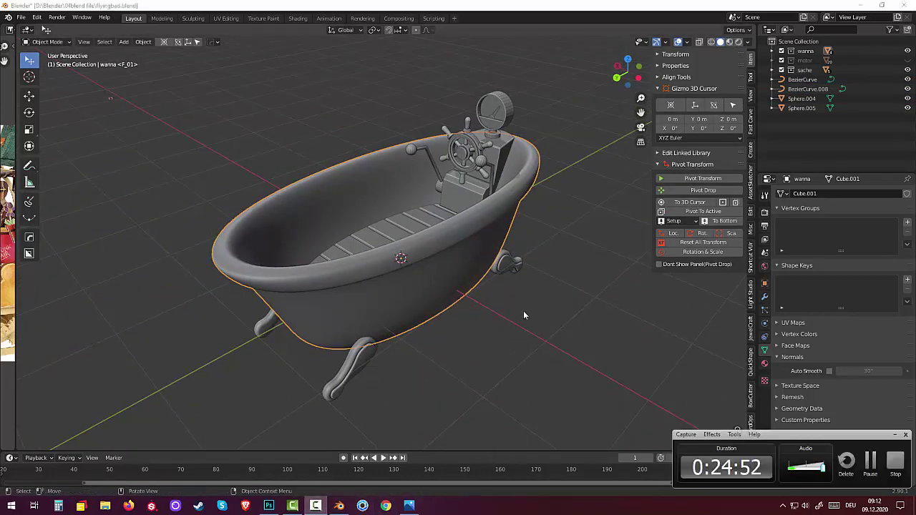
mouse_move(523, 311)
middle_down()
mouse_move(613, 309)
mouse_move(530, 268)
middle_up()
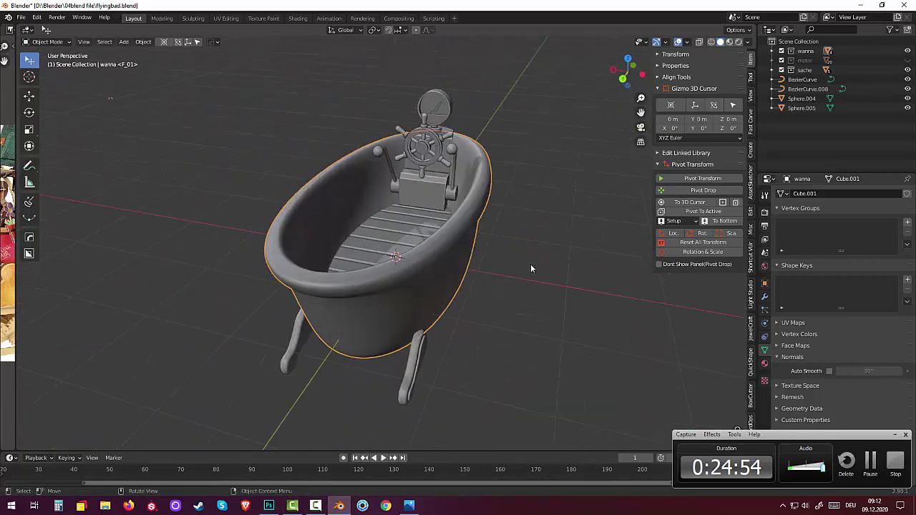
mouse_move(426, 195)
middle_down()
mouse_move(526, 220)
mouse_move(562, 257)
mouse_move(564, 239)
mouse_move(522, 219)
middle_up()
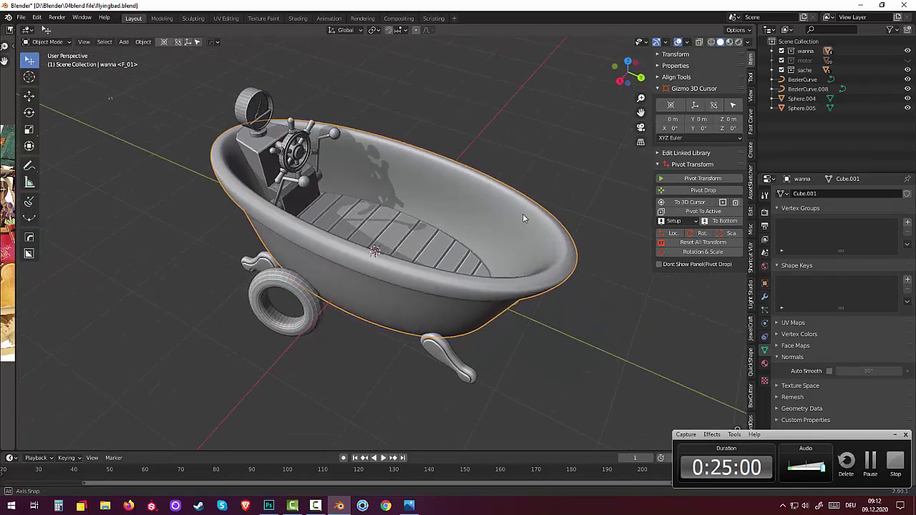
click(907, 61)
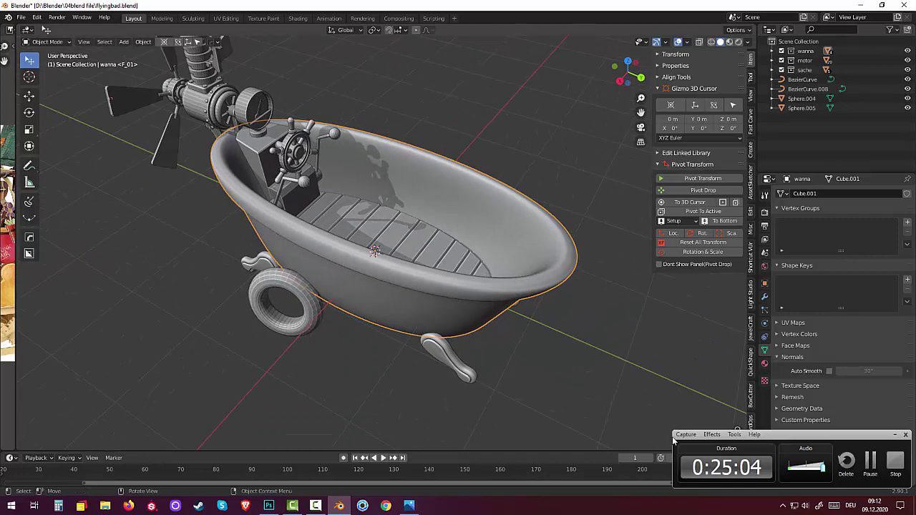